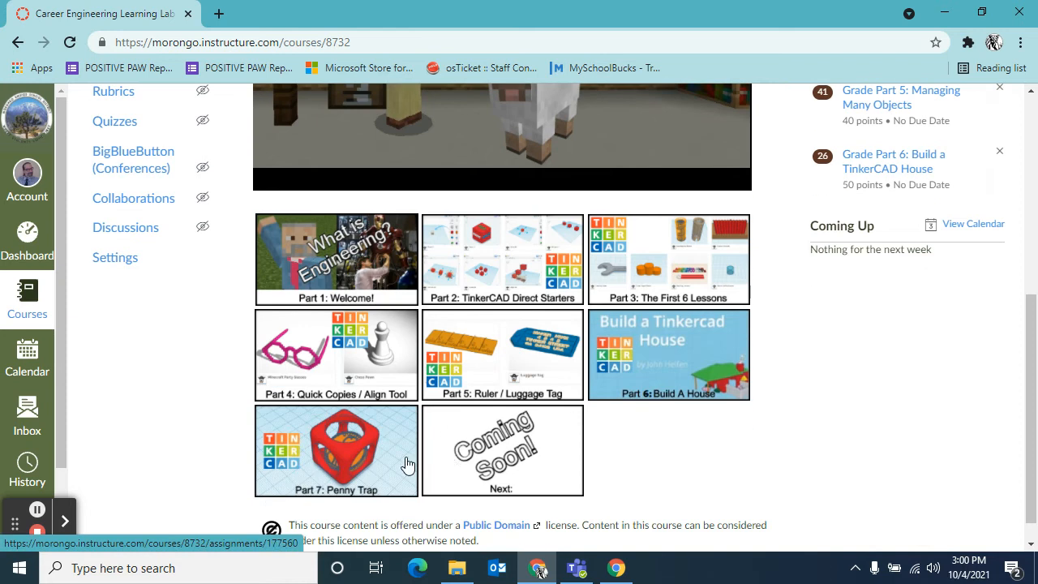
Open the Part 7: Penny Trap assignment and read through its instructions, from the sign-in steps to the penny pictures.
{"action": "left_click", "coordinate": [330, 456]}
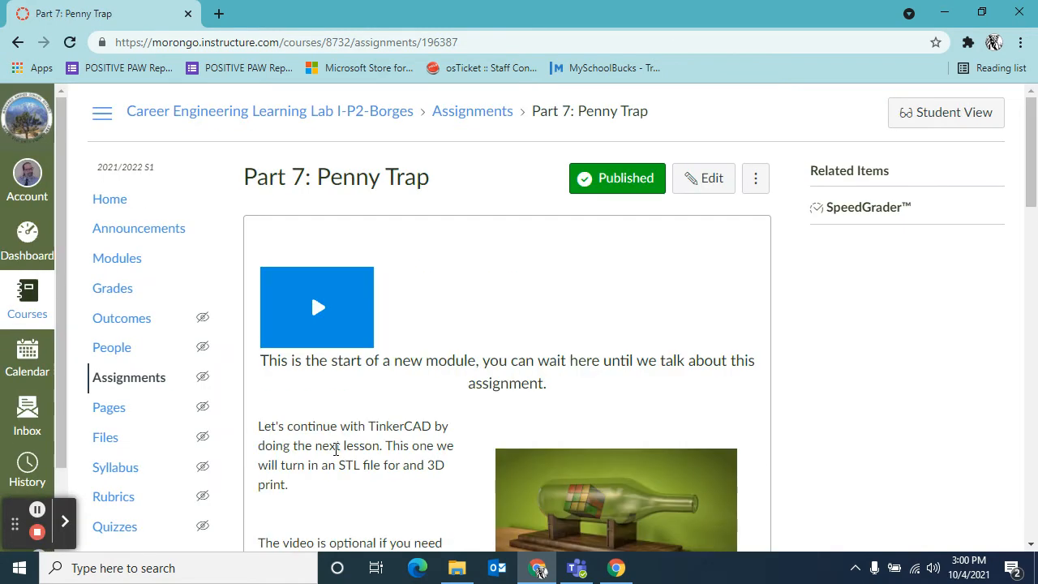
{"action": "scroll", "coordinate": [519, 422], "scroll_direction": "down", "scroll_amount": 4}
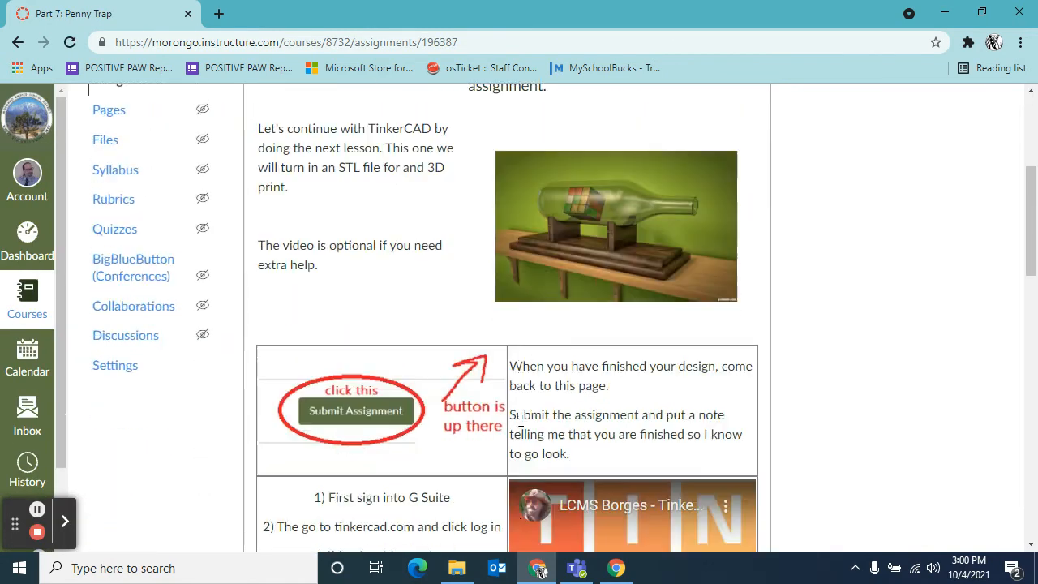
{"action": "scroll", "coordinate": [520, 414], "scroll_direction": "down", "scroll_amount": 3}
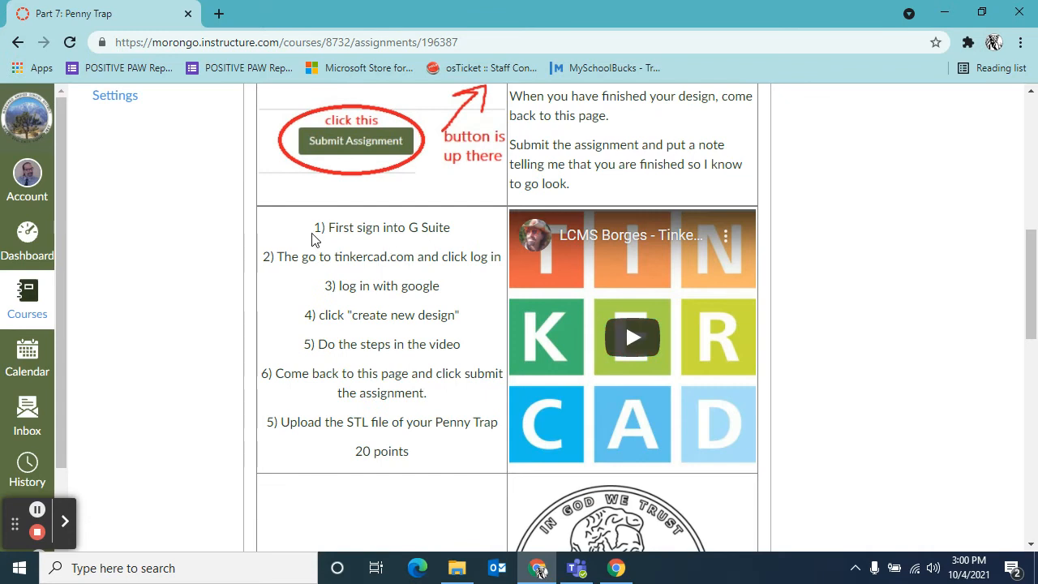
{"action": "left_click_drag", "start_coordinate": [313, 228], "coordinate": [466, 319]}
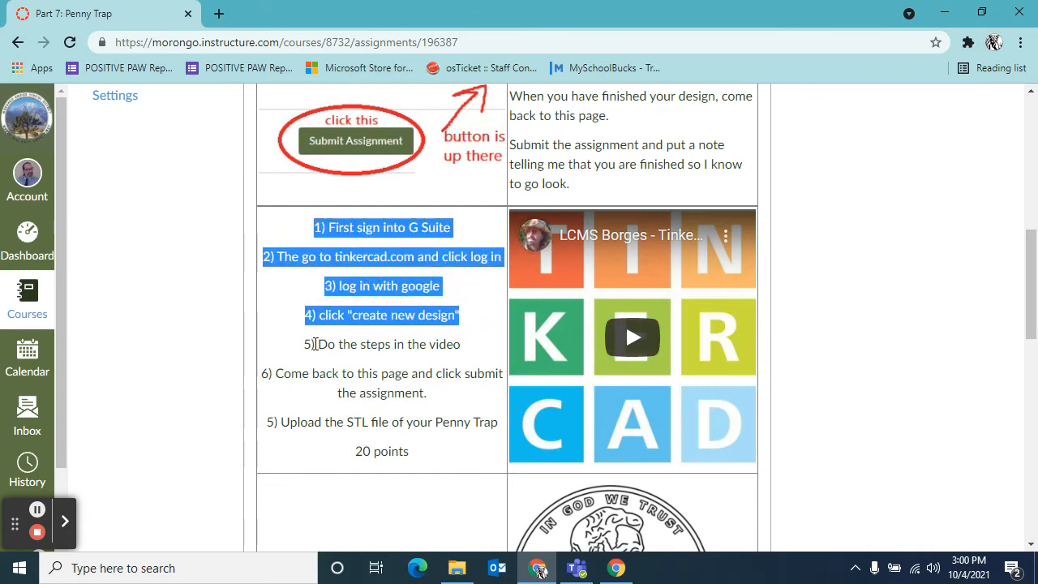
{"action": "left_click_drag", "start_coordinate": [317, 344], "coordinate": [456, 344]}
{"action": "left_click_drag", "start_coordinate": [270, 373], "coordinate": [464, 428]}
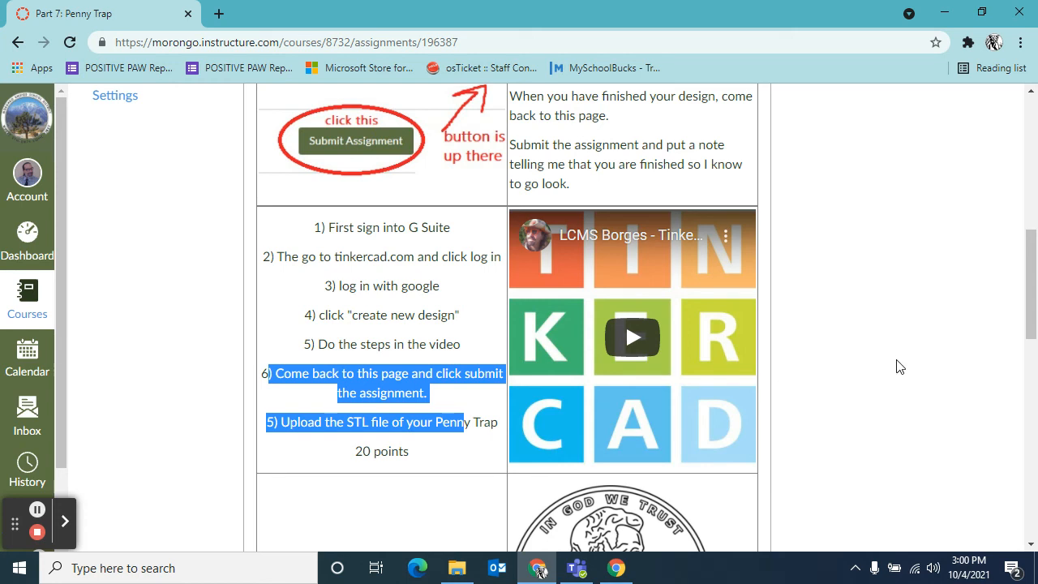
{"action": "scroll", "coordinate": [897, 363], "scroll_direction": "down", "scroll_amount": 3}
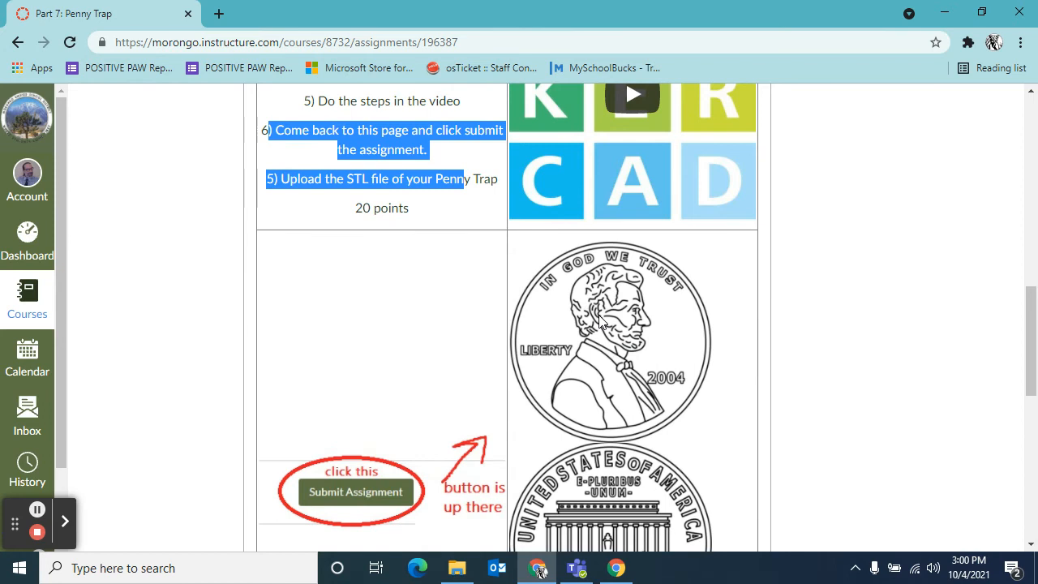
{"action": "scroll", "coordinate": [604, 344], "scroll_direction": "down", "scroll_amount": 2}
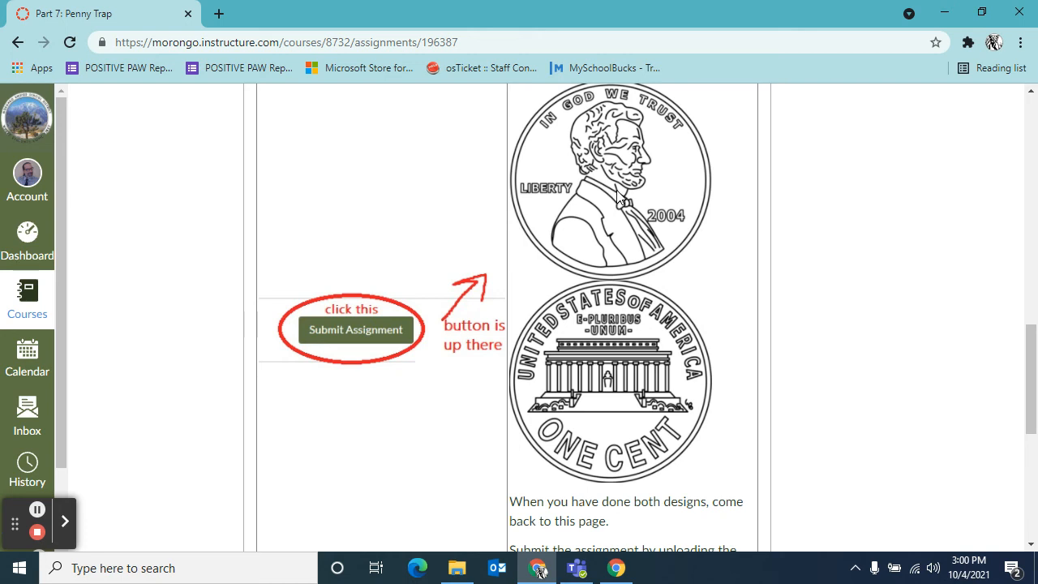
{"action": "scroll", "coordinate": [618, 193], "scroll_direction": "up", "scroll_amount": 3}
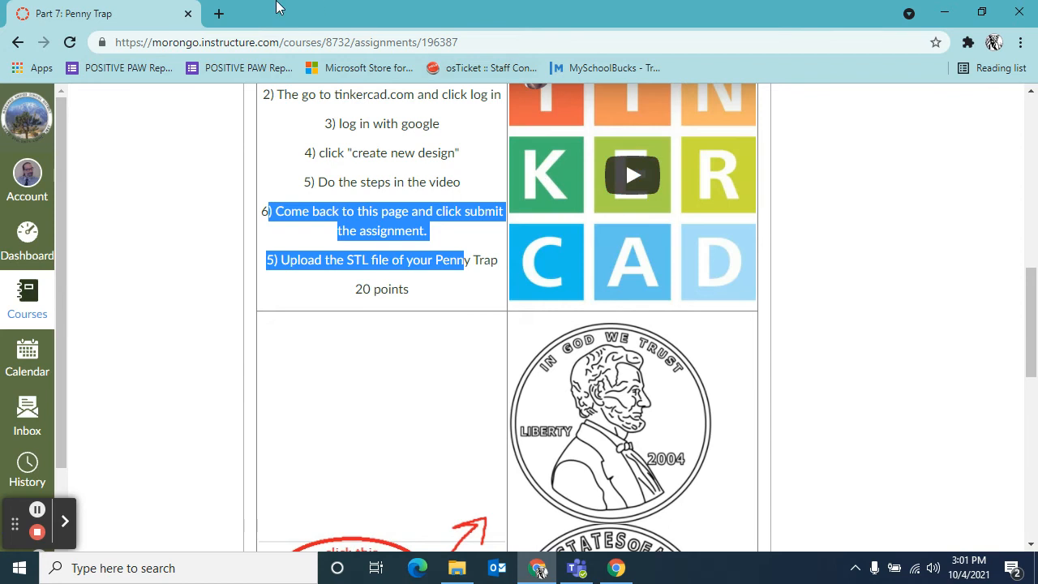
Open the App Portal in a new browser tab and go to G Suite.
{"action": "left_click", "coordinate": [220, 14]}
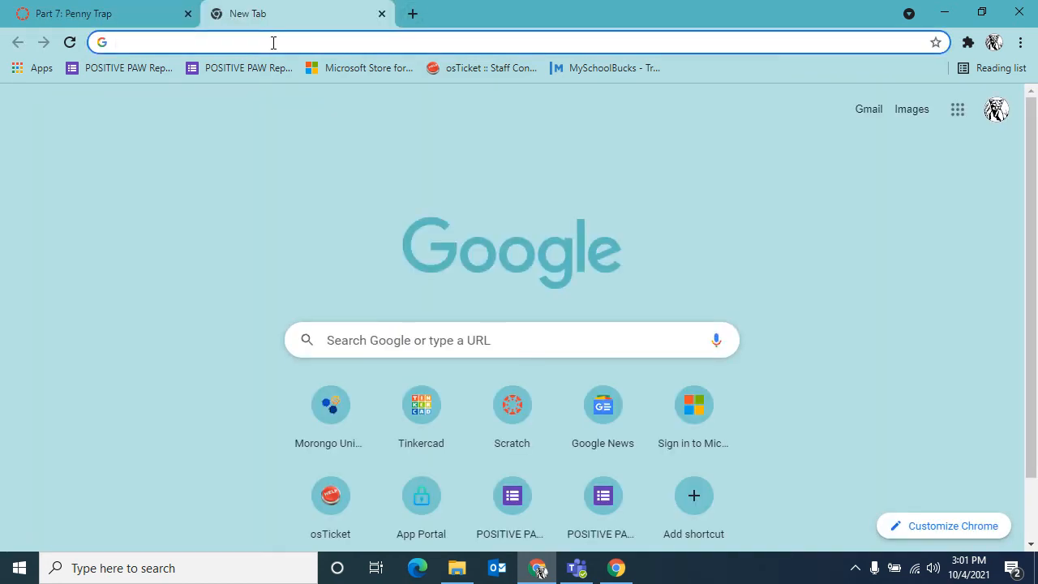
{"action": "left_click", "coordinate": [422, 511]}
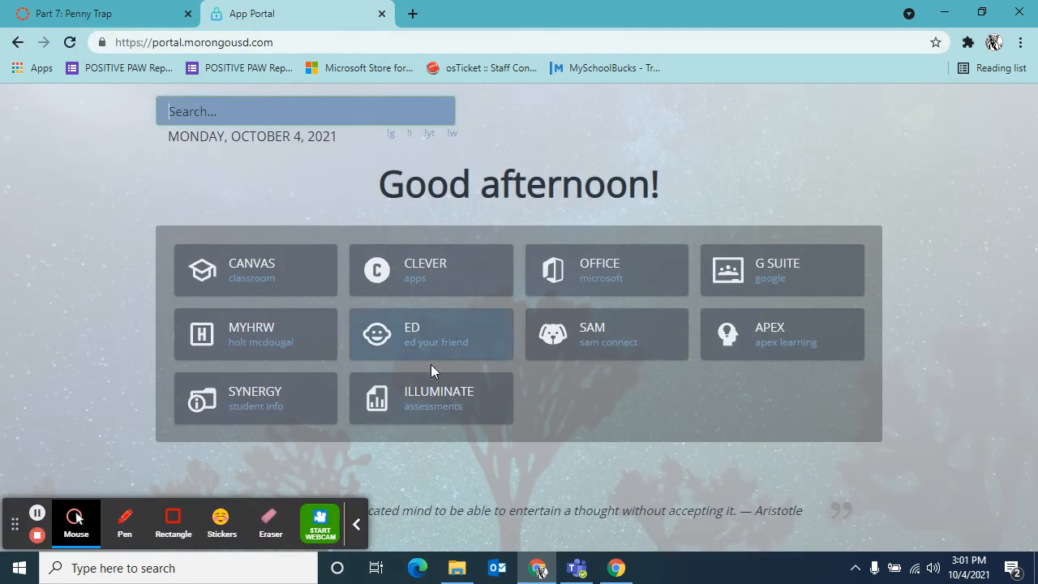
{"action": "left_click", "coordinate": [778, 266]}
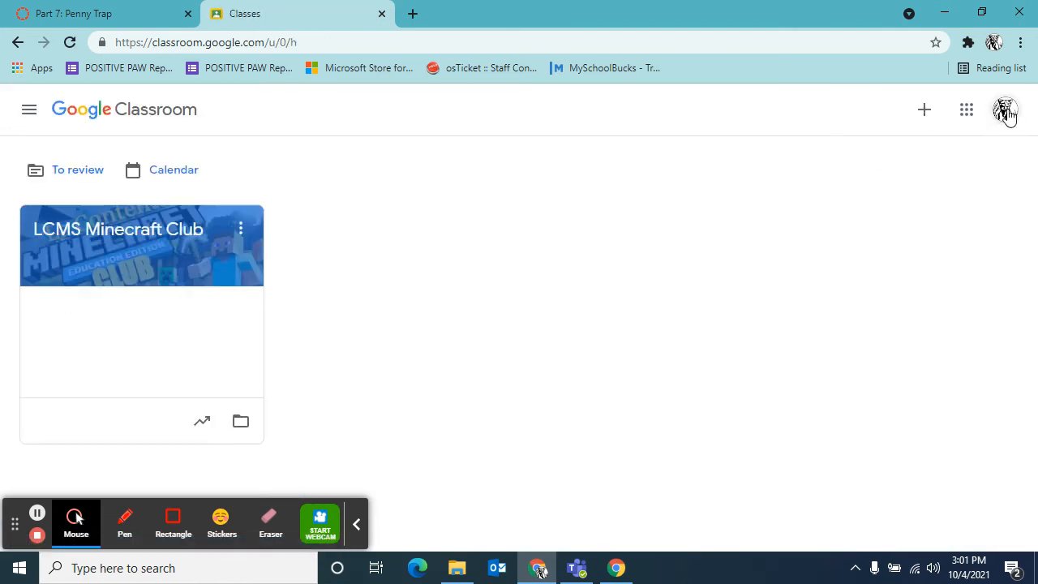
Go to tinkercad.com in the same browser tab.
{"action": "left_click", "coordinate": [295, 46]}
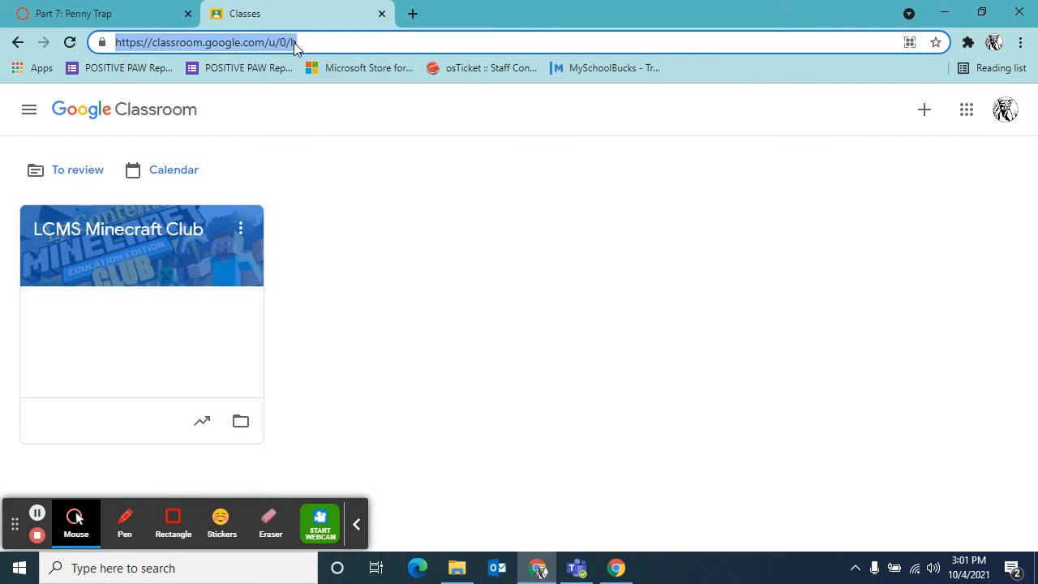
{"action": "type", "text": "tink"}
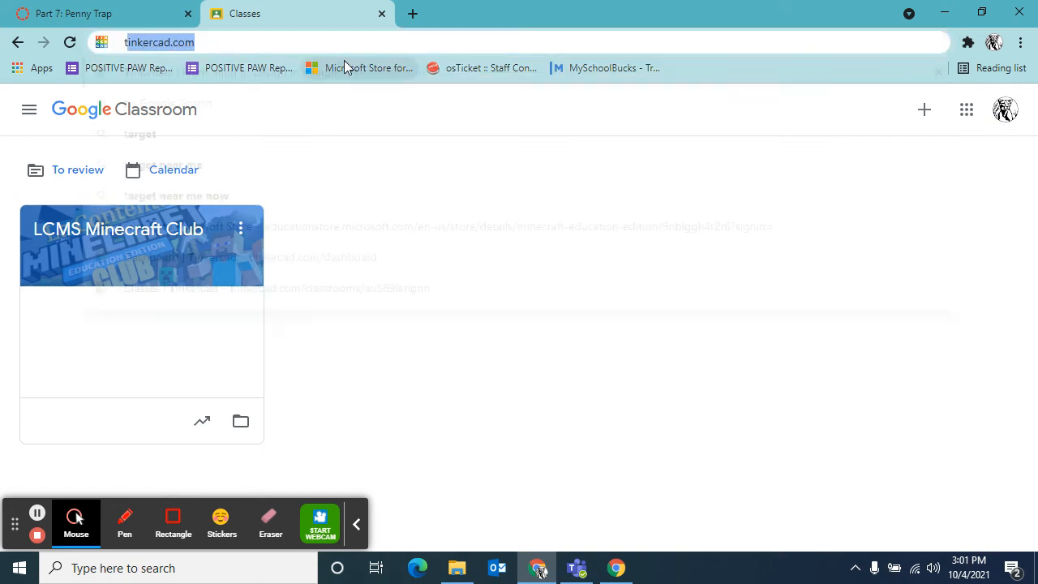
{"action": "type", "text": "ercad"}
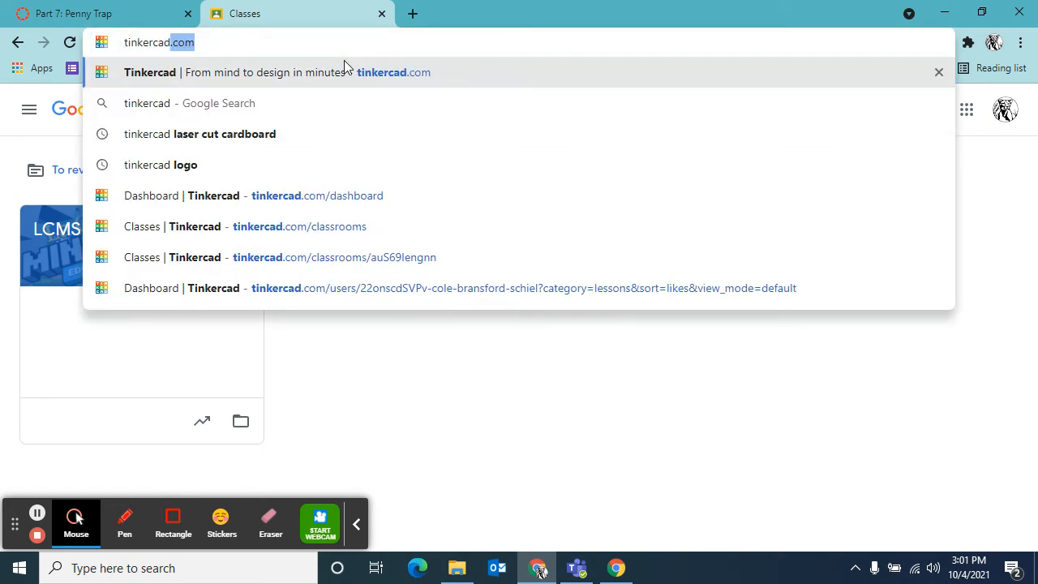
{"action": "key", "text": "Return"}
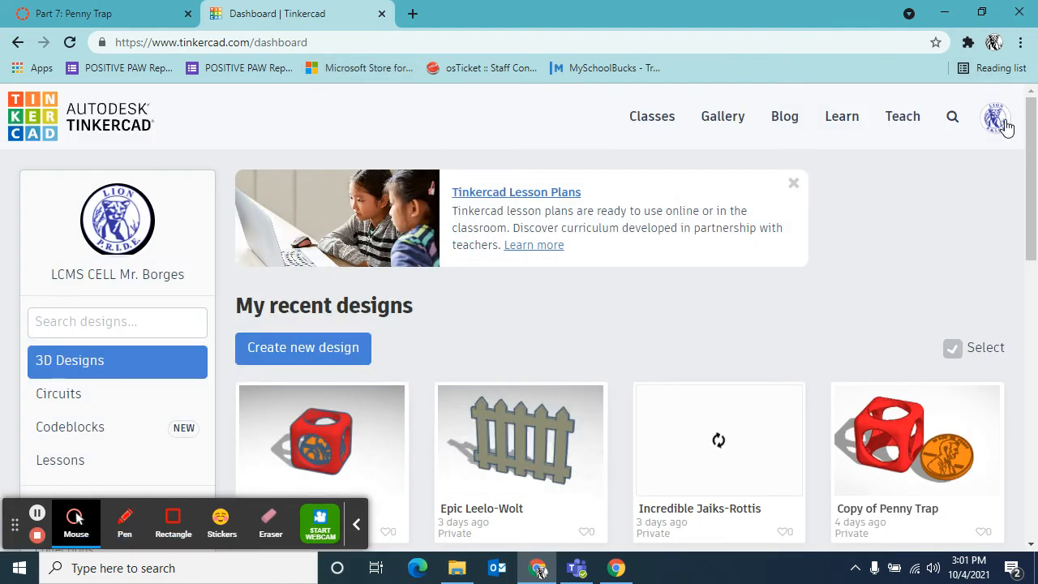
Sign out of Tinkercad and sign back in with Google using the school account.
{"action": "left_click", "coordinate": [997, 120]}
{"action": "left_click", "coordinate": [902, 396]}
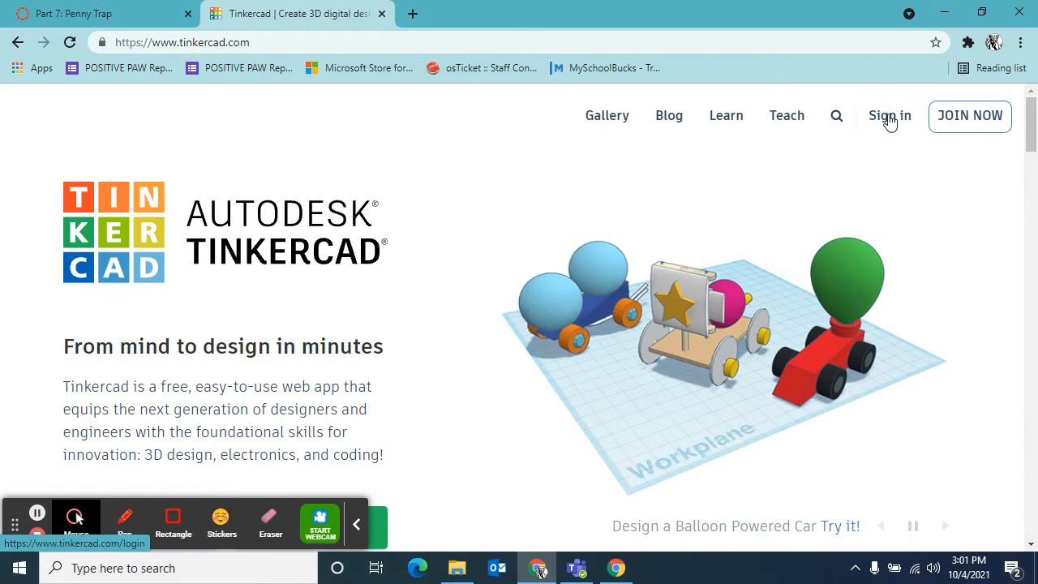
{"action": "left_click", "coordinate": [890, 116]}
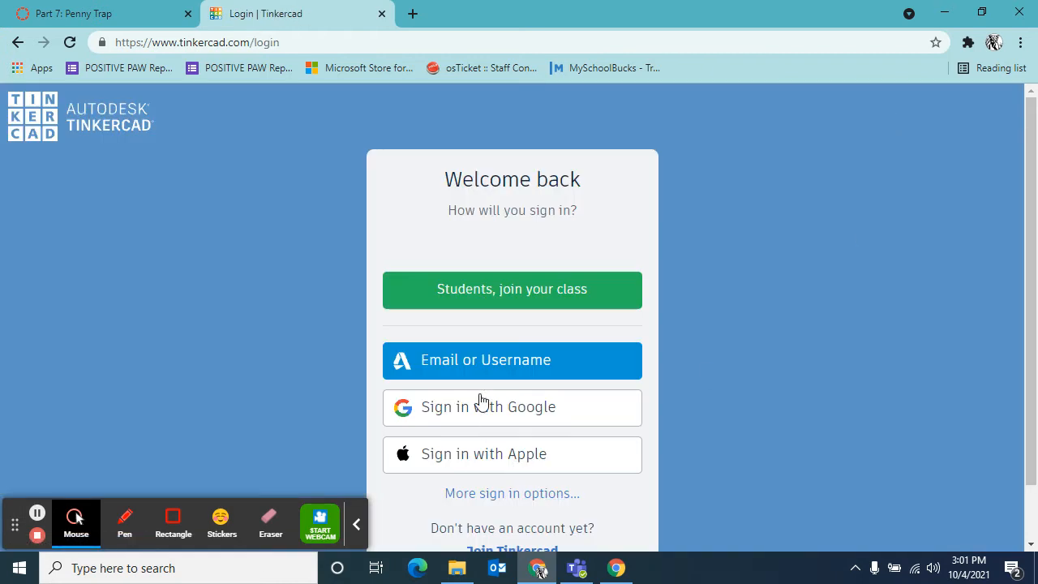
{"action": "left_click", "coordinate": [480, 414]}
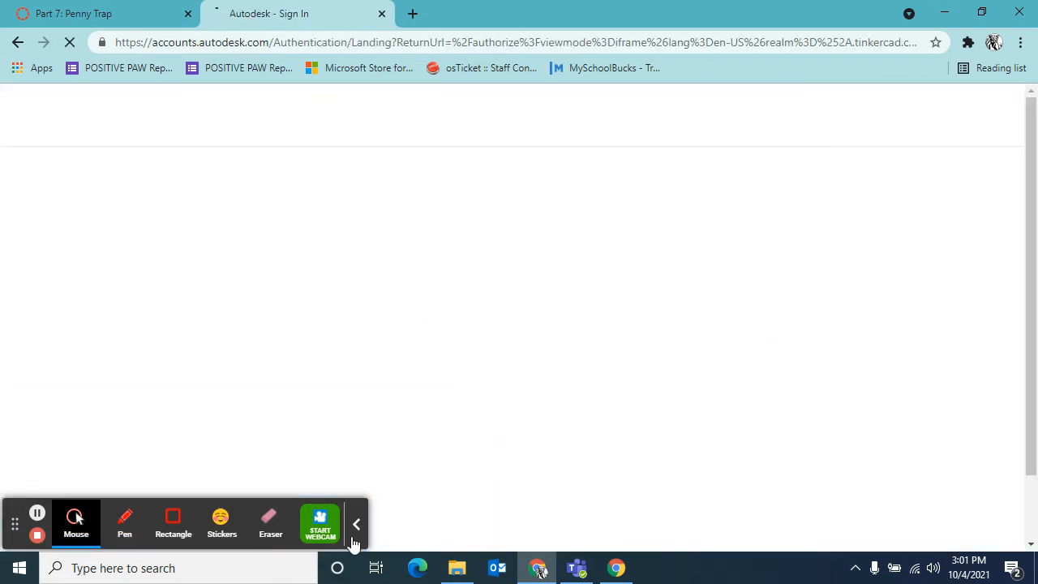
{"action": "left_click", "coordinate": [356, 523]}
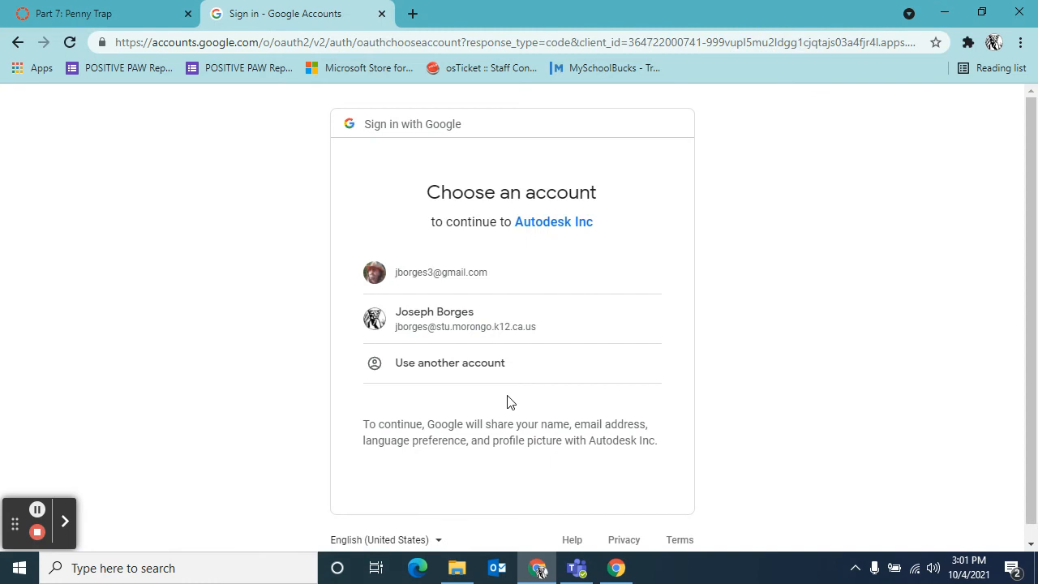
{"action": "left_click", "coordinate": [479, 326]}
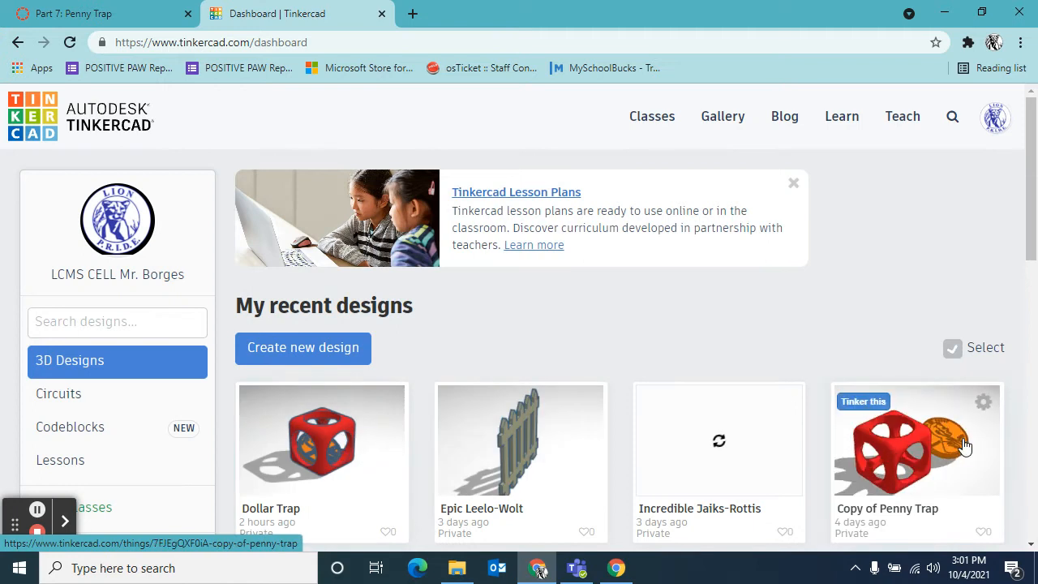
Create a new 3D design and place a solid cylinder near the middle of the workplane.
{"action": "left_click", "coordinate": [292, 347]}
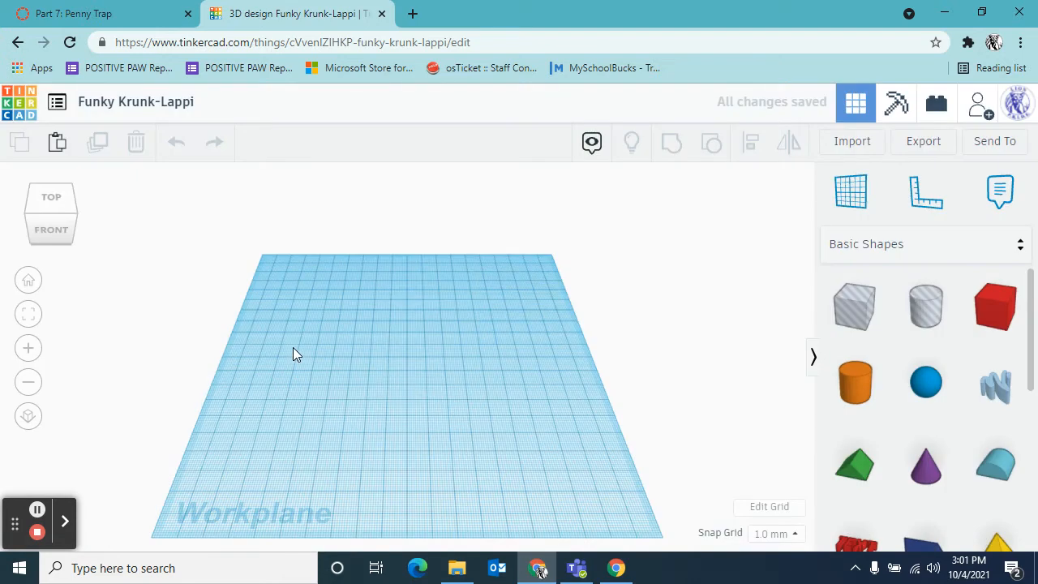
{"action": "scroll", "coordinate": [393, 394], "scroll_direction": "up", "scroll_amount": 5}
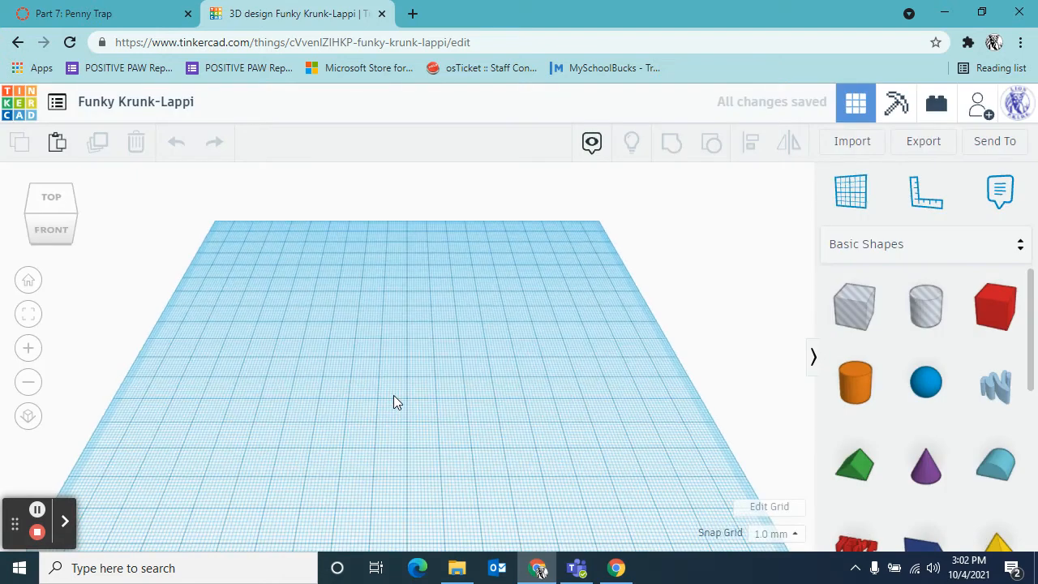
{"action": "right_click_drag", "start_coordinate": [419, 356], "coordinate": [431, 412]}
{"action": "left_click_drag", "start_coordinate": [840, 389], "coordinate": [488, 353]}
{"action": "right_click_drag", "start_coordinate": [519, 384], "coordinate": [518, 326]}
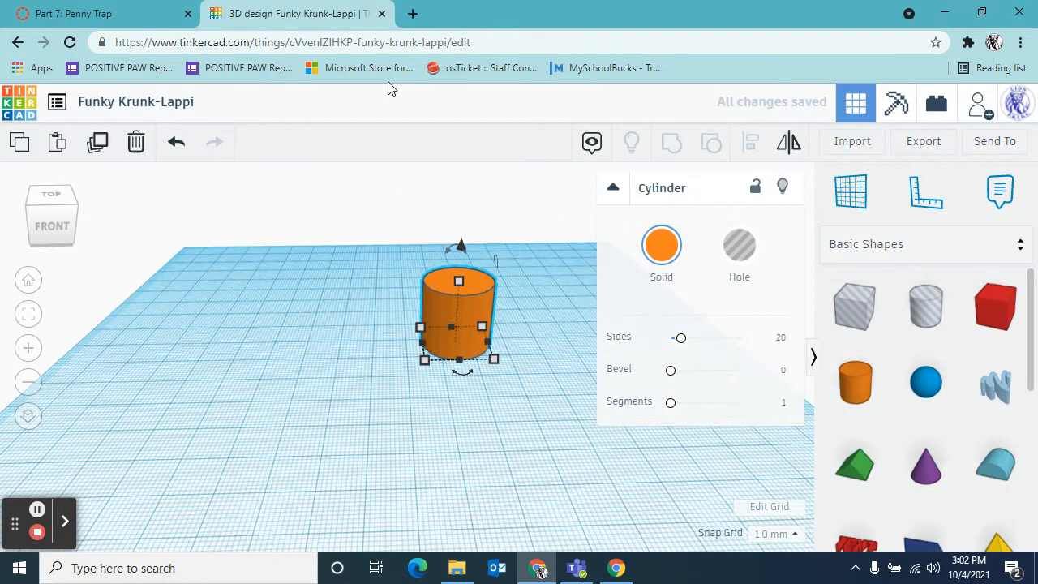
Search Google for "dimentions of a penny" in a new tab and select the cent's diameter in millimetres.
{"action": "left_click", "coordinate": [412, 14]}
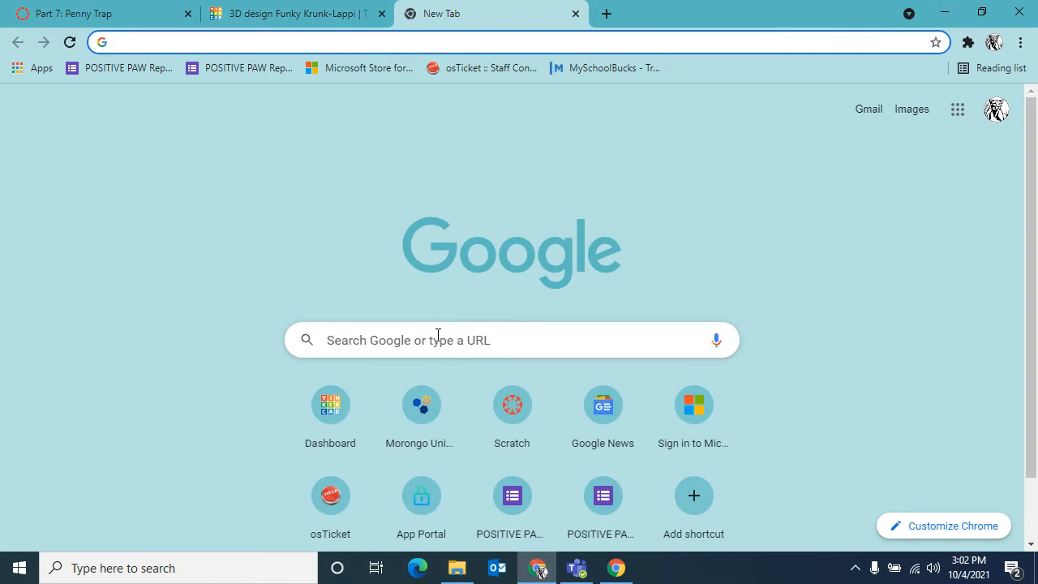
{"action": "left_click", "coordinate": [414, 341]}
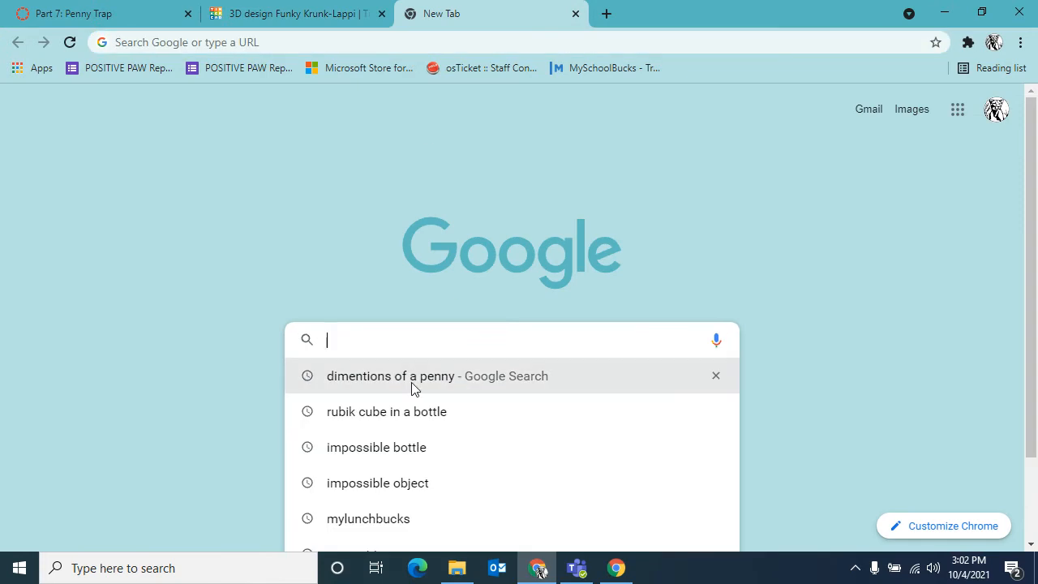
{"action": "left_click", "coordinate": [411, 382]}
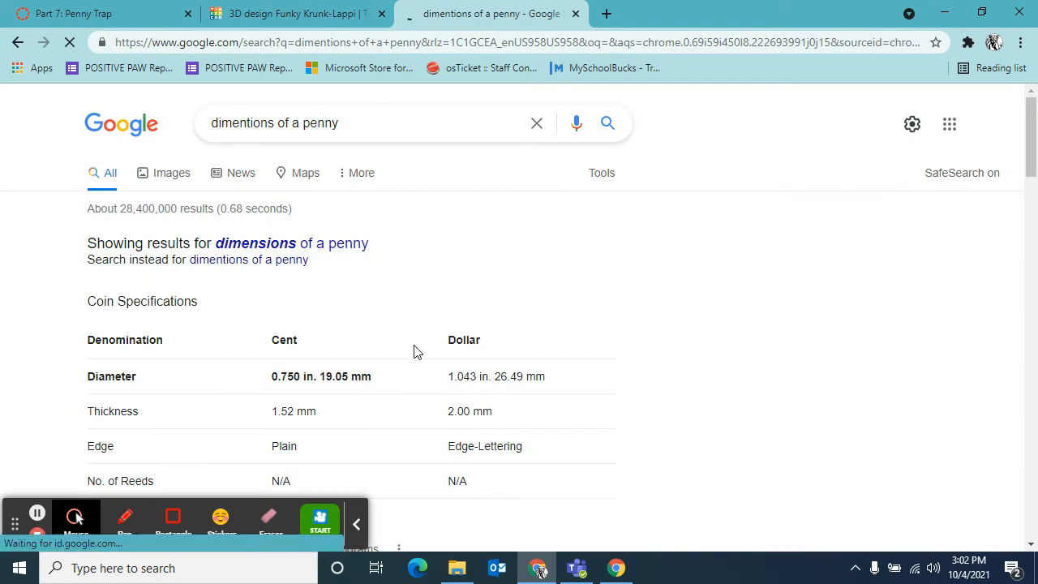
{"action": "scroll", "coordinate": [386, 305], "scroll_direction": "down", "scroll_amount": 1}
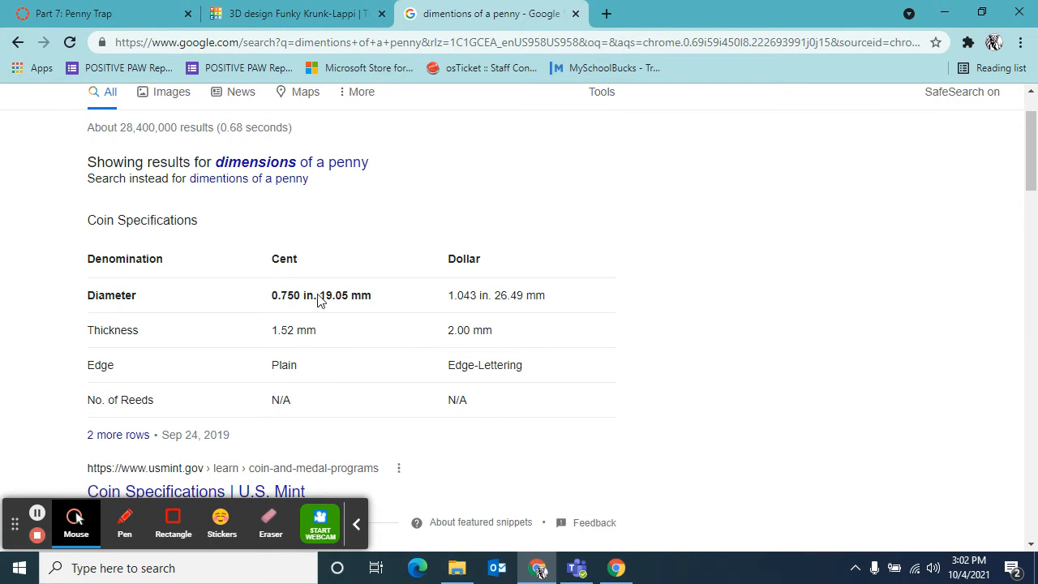
{"action": "left_click_drag", "start_coordinate": [323, 295], "coordinate": [349, 296]}
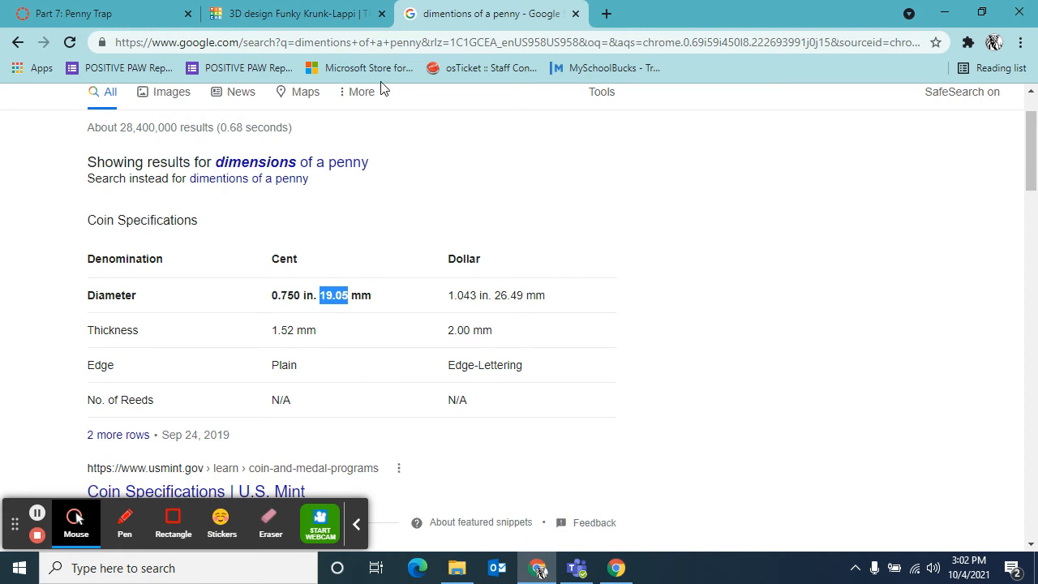
Return to the Tinkercad design and set the cylinder's width and length to 19.05 mm.
{"action": "left_click", "coordinate": [349, 14]}
{"action": "left_click", "coordinate": [425, 362]}
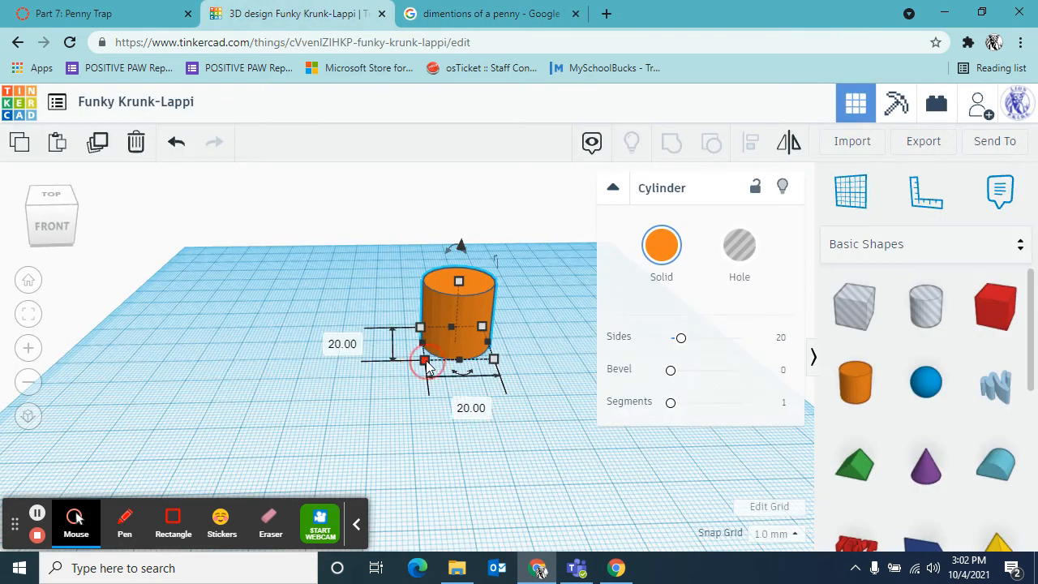
{"action": "left_click", "coordinate": [463, 407]}
{"action": "type", "text": "19.05"}
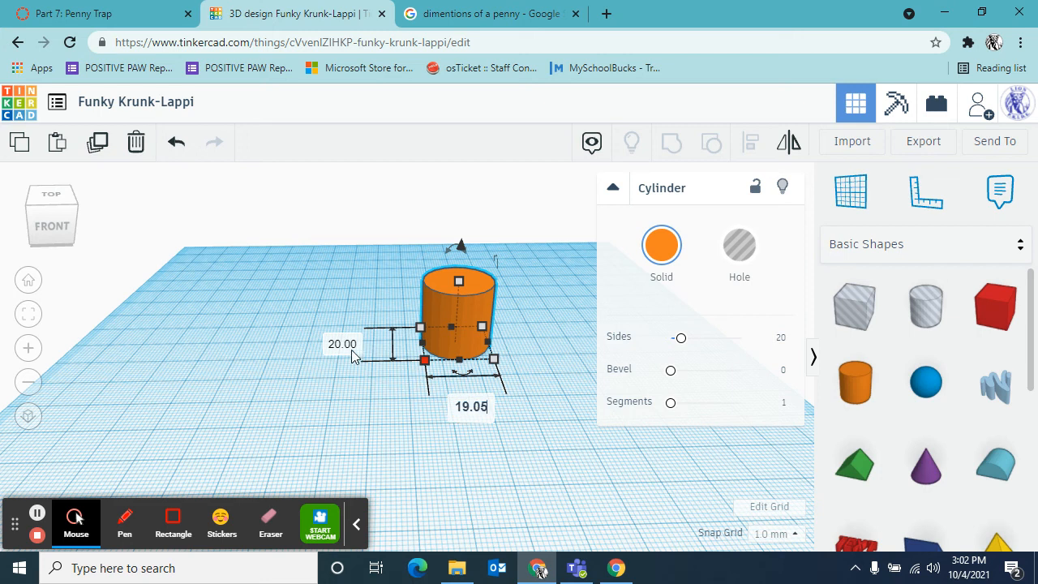
{"action": "key", "text": "Tab"}
{"action": "type", "text": "19.05"}
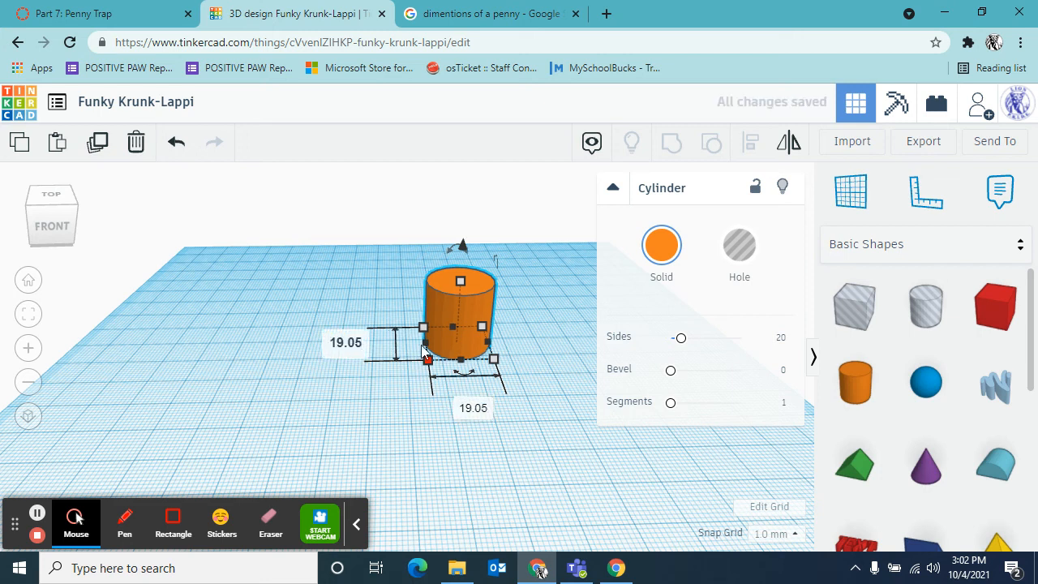
Switch to the penny search results and select the cent's thickness in millimetres.
{"action": "left_click", "coordinate": [459, 281]}
{"action": "left_click", "coordinate": [479, 19]}
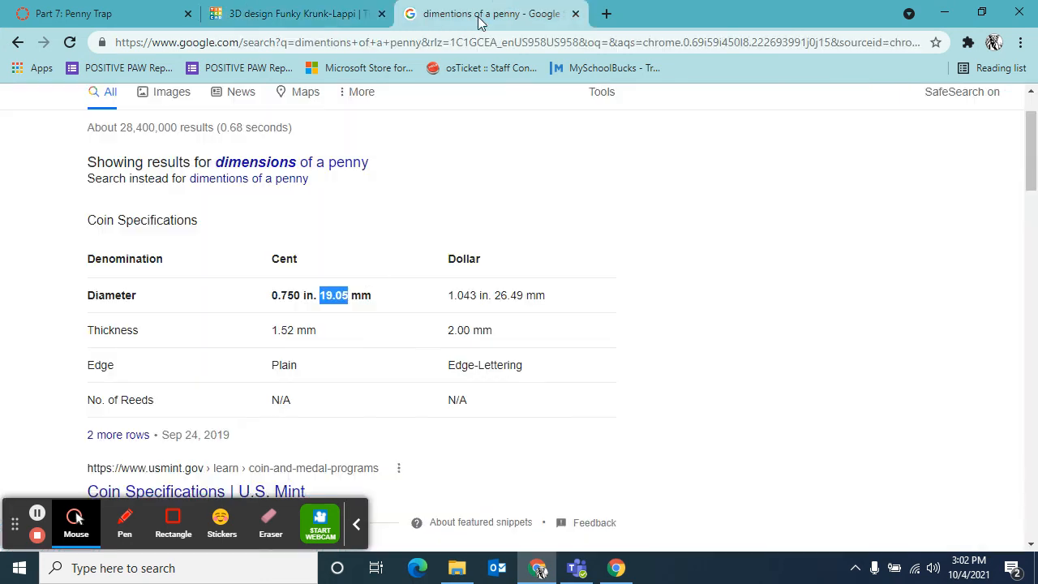
{"action": "left_click_drag", "start_coordinate": [294, 330], "coordinate": [272, 332]}
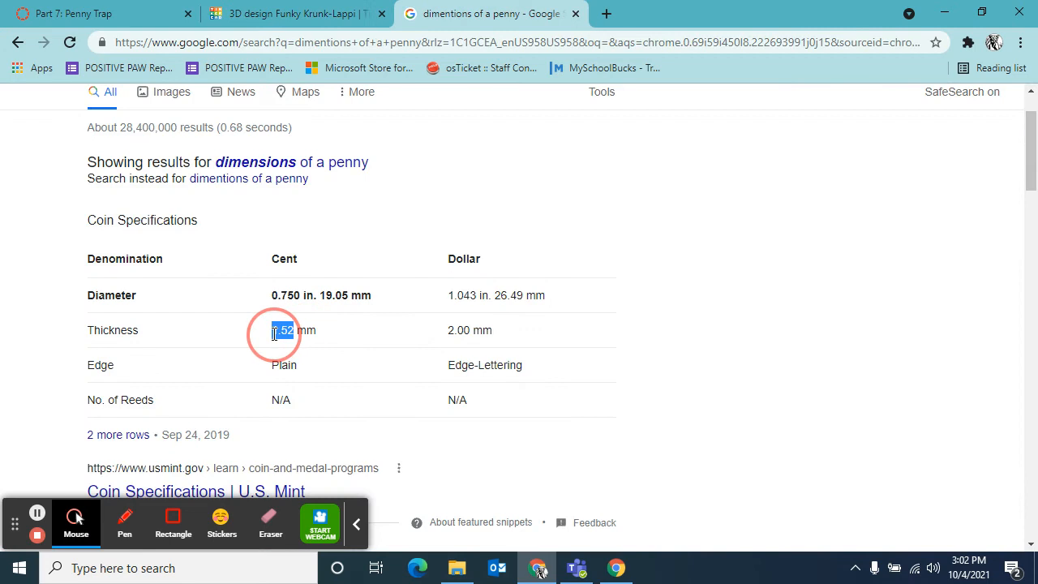
Return to the Tinkercad design and set the cylinder's height to 1.52 mm.
{"action": "left_click", "coordinate": [345, 17]}
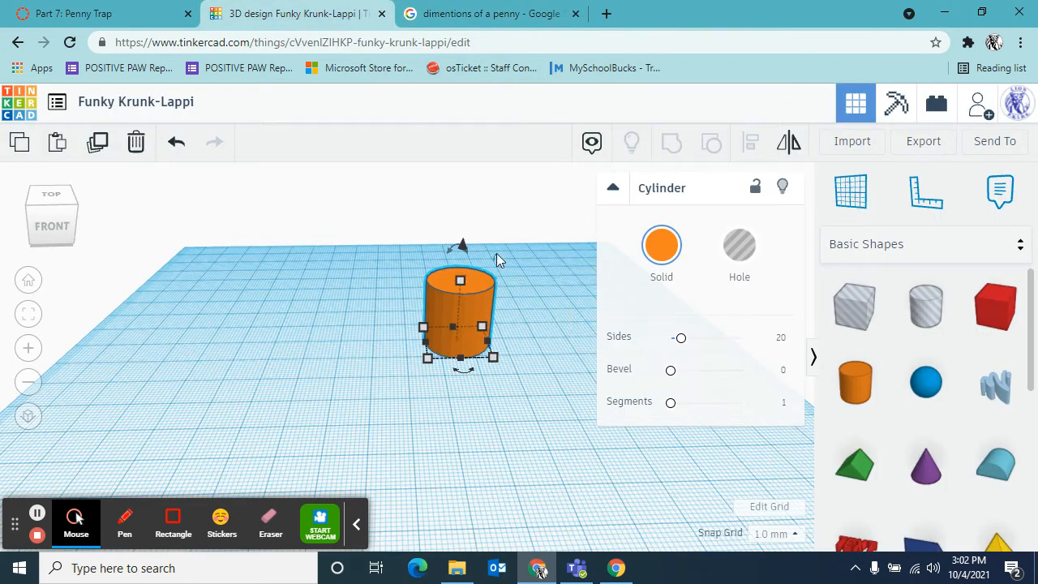
{"action": "key", "text": "ctrl+v"}
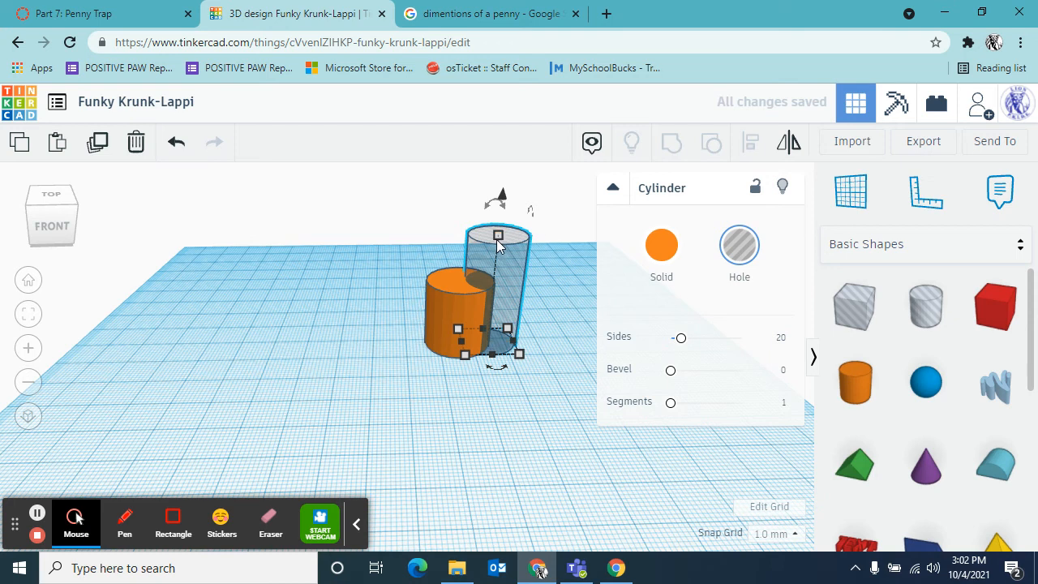
{"action": "key", "text": "ctrl+z"}
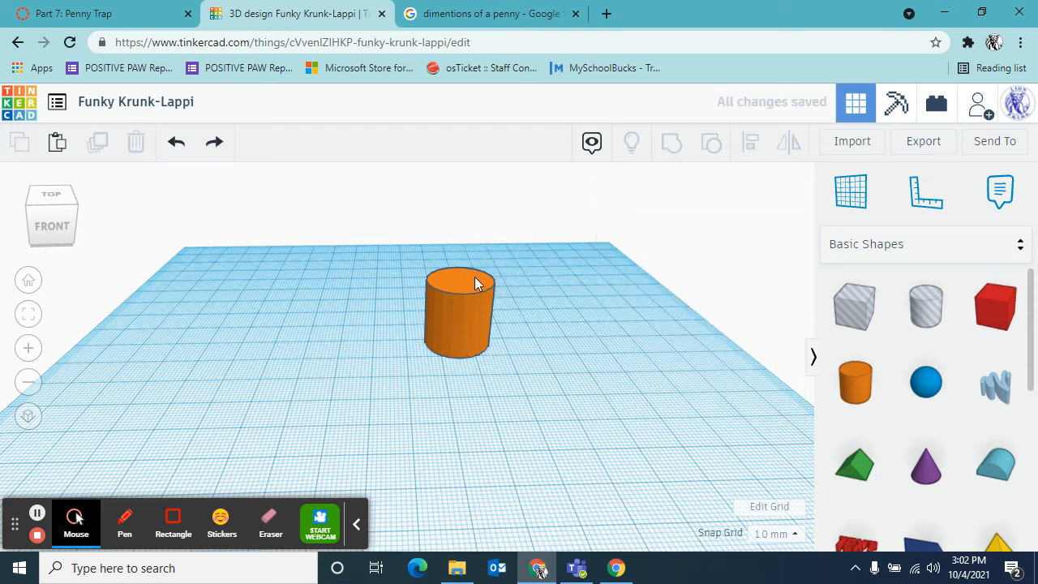
{"action": "left_click", "coordinate": [471, 279]}
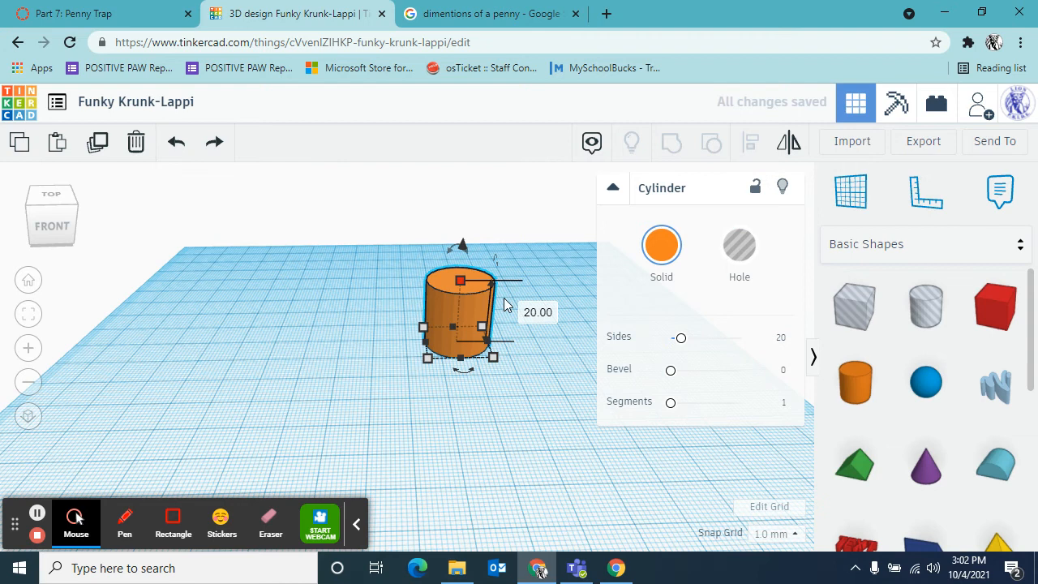
{"action": "left_click", "coordinate": [533, 311]}
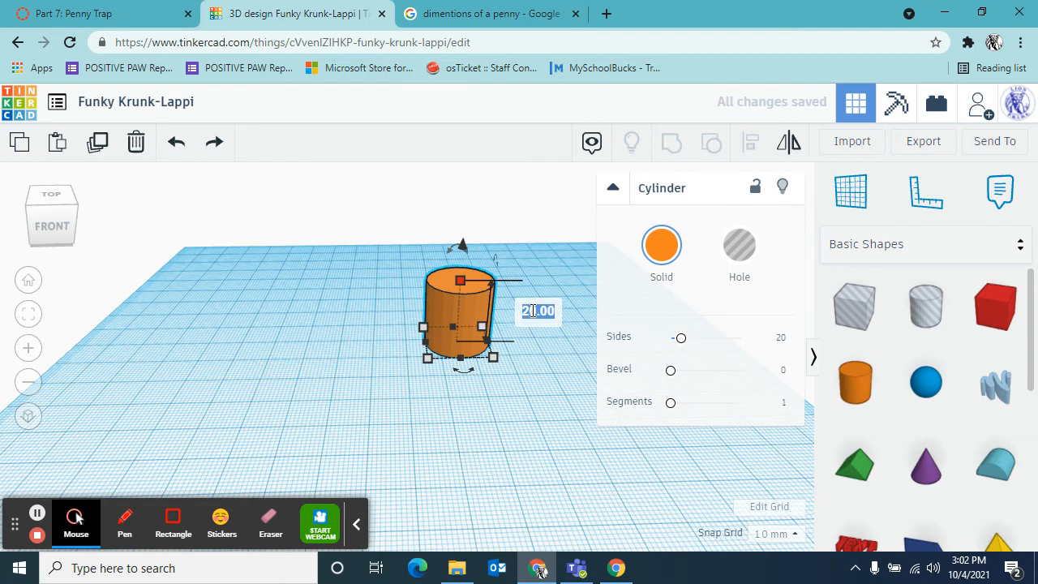
{"action": "type", "text": "1.52"}
{"action": "left_click", "coordinate": [540, 385]}
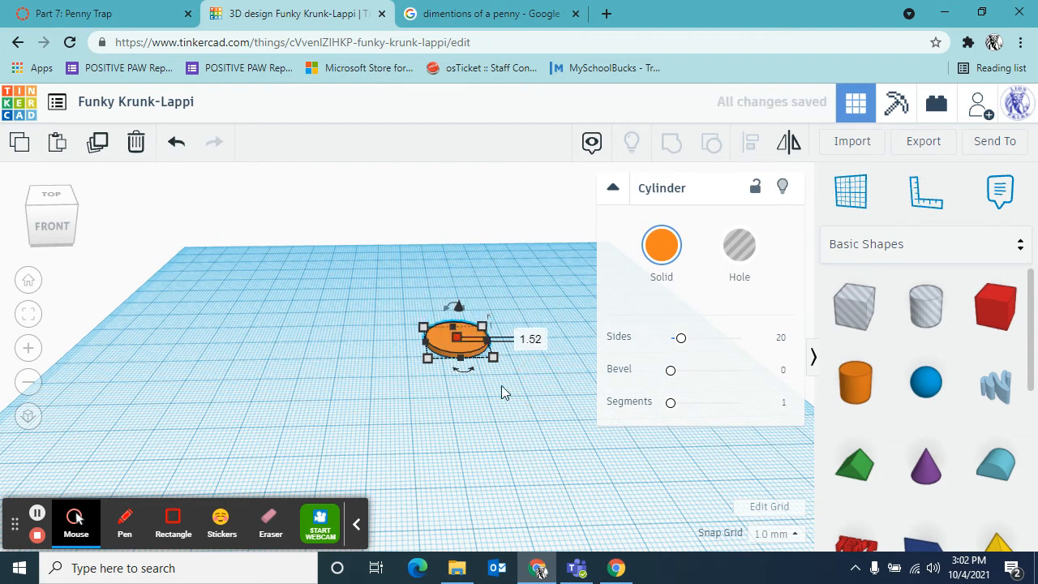
{"action": "left_click", "coordinate": [482, 405]}
{"action": "right_click_drag", "start_coordinate": [472, 407], "coordinate": [497, 365]}
{"action": "scroll", "coordinate": [488, 414], "scroll_direction": "up", "scroll_amount": 3}
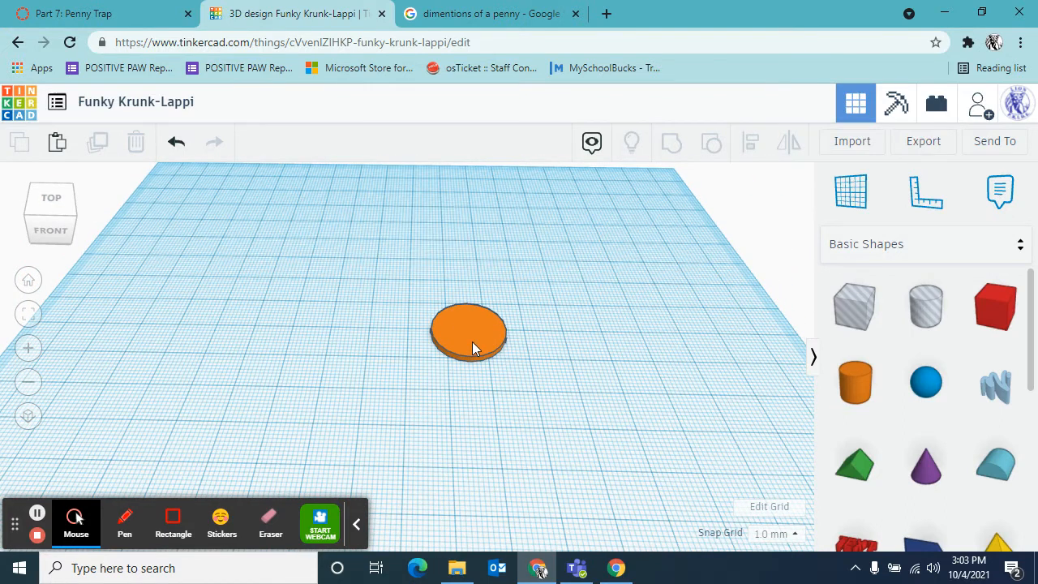
Check which file formats the design's shape import supports, leaving without importing anything.
{"action": "left_click", "coordinate": [484, 14]}
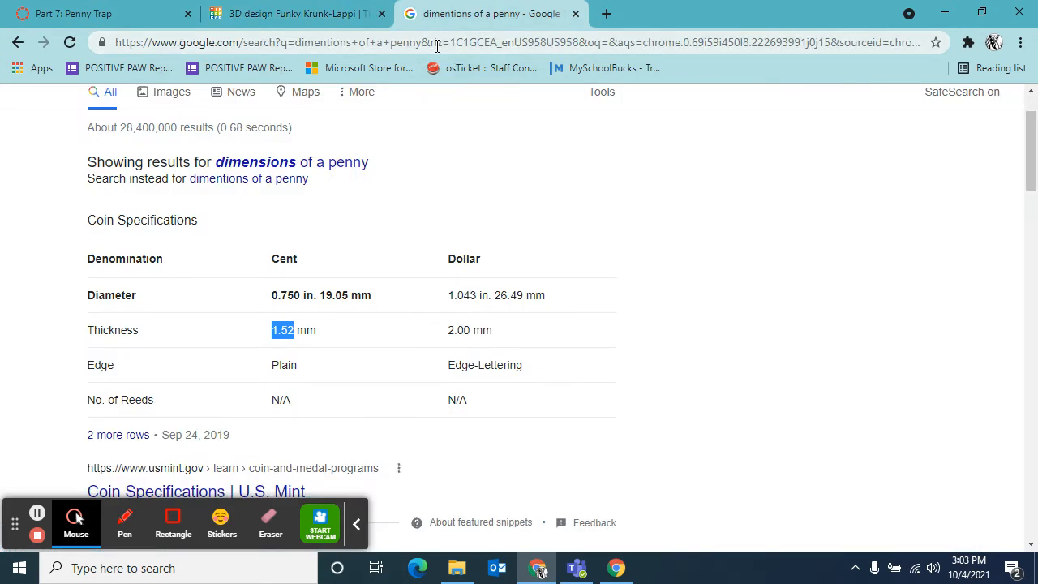
{"action": "left_click", "coordinate": [333, 17]}
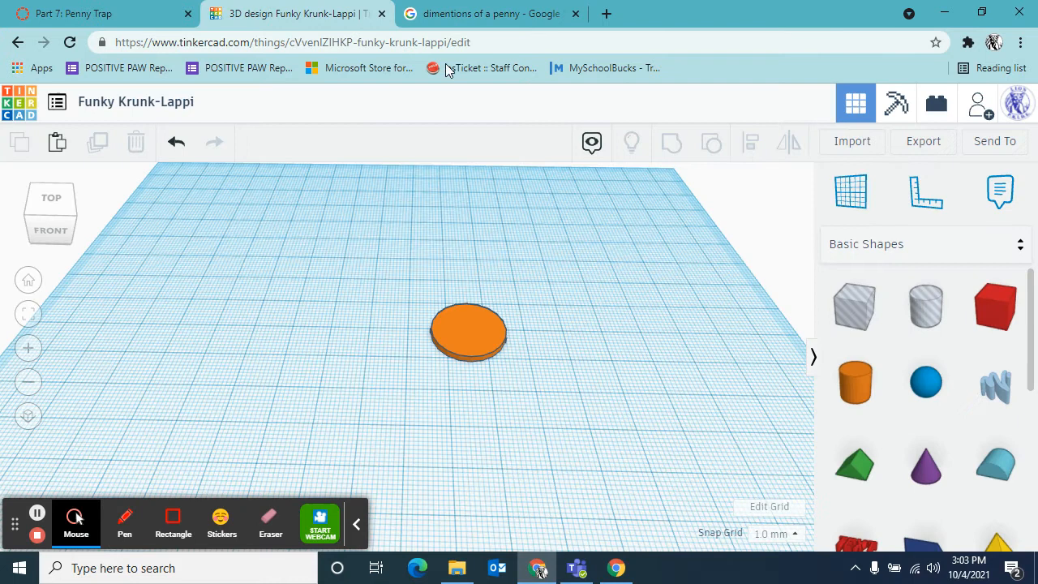
{"action": "left_click", "coordinate": [873, 144]}
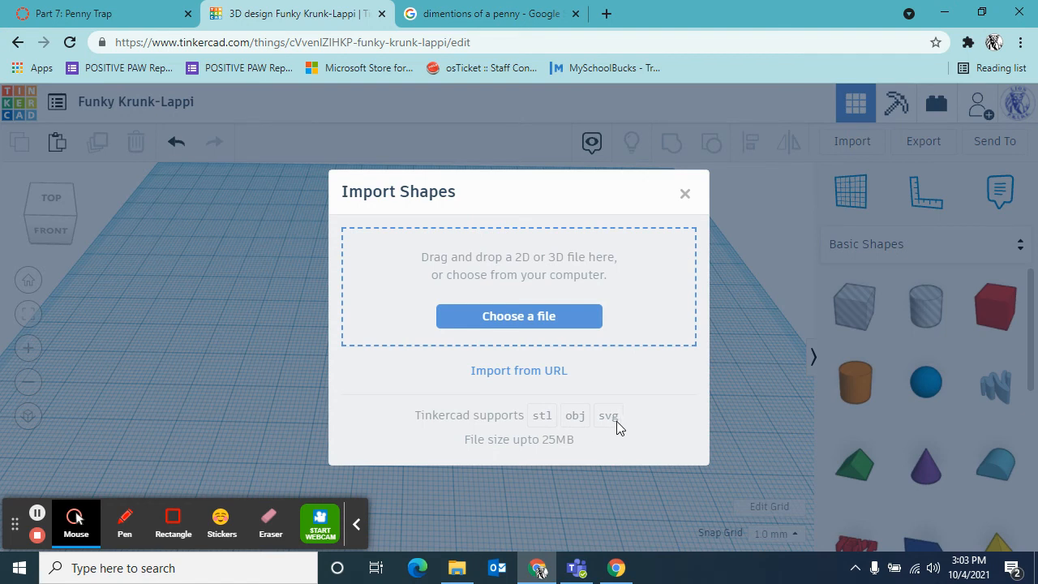
{"action": "left_click", "coordinate": [684, 194]}
Search Google for "convert to svg" in the penny search tab and open the Online SVG image converter's upload area.
{"action": "left_click", "coordinate": [492, 16]}
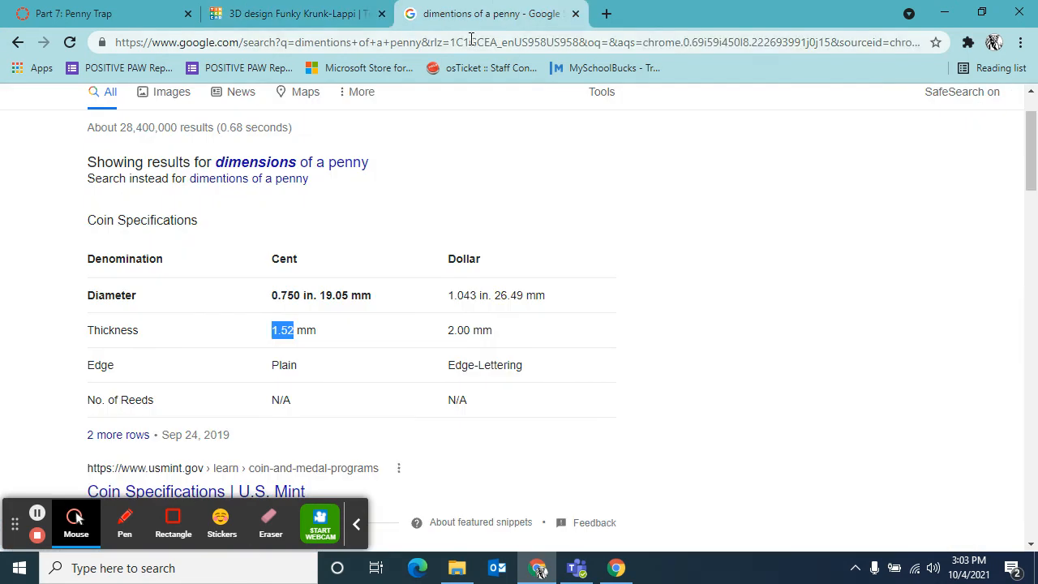
{"action": "left_click", "coordinate": [465, 42]}
{"action": "type", "text": "convert t"}
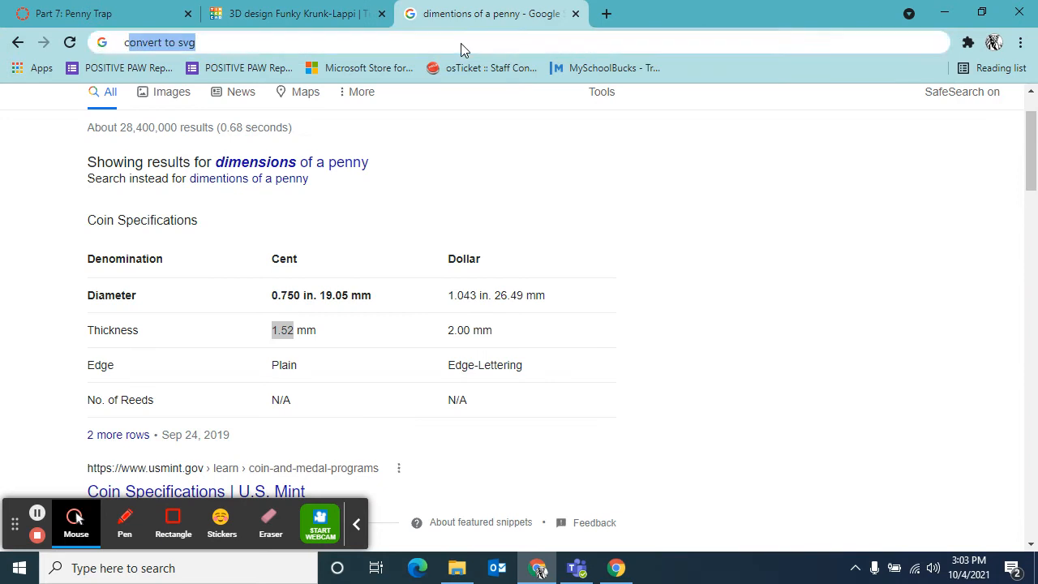
{"action": "type", "text": "o svg"}
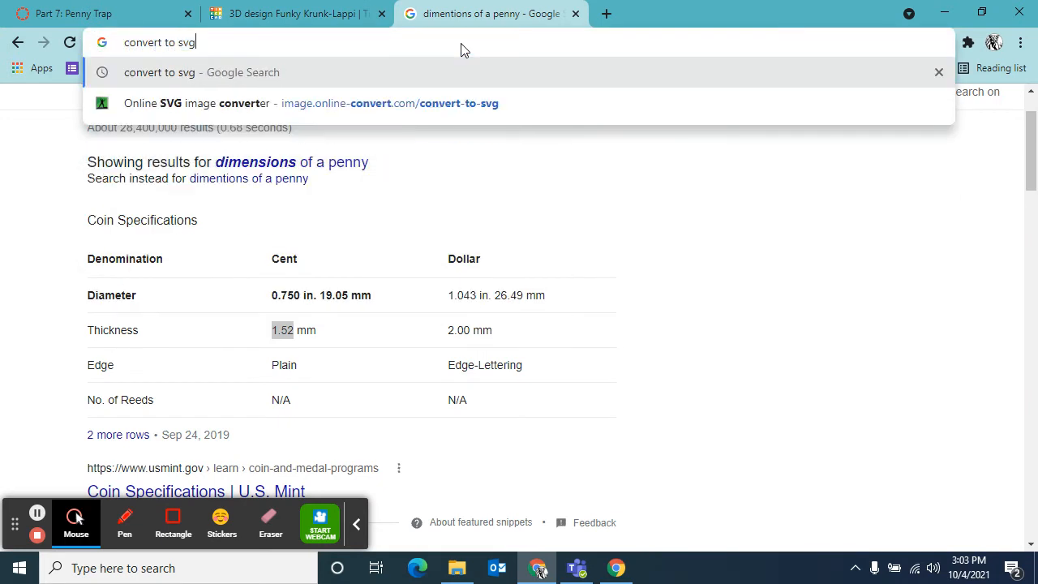
{"action": "key", "text": "Return"}
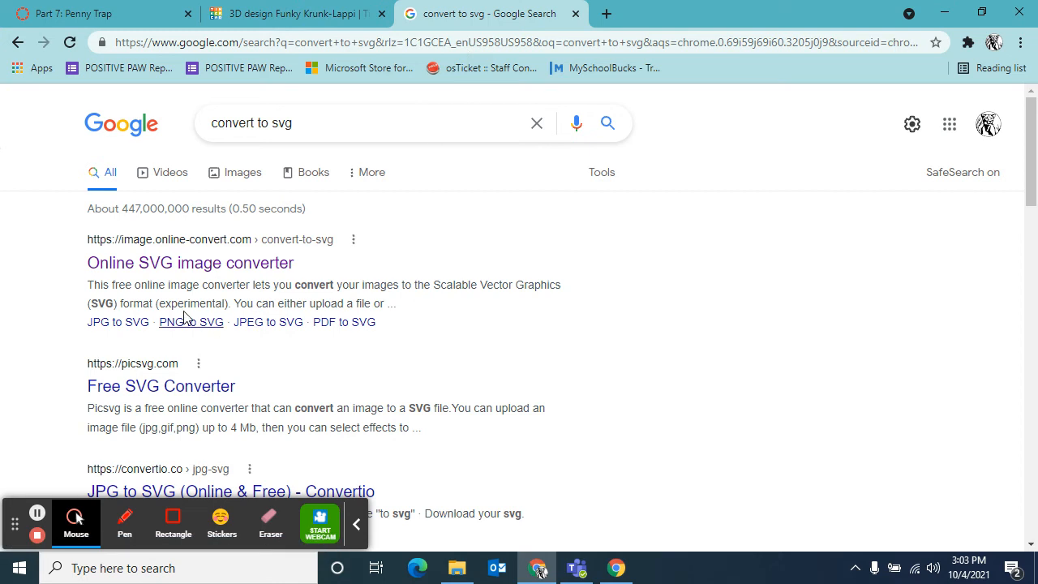
{"action": "left_click", "coordinate": [171, 270]}
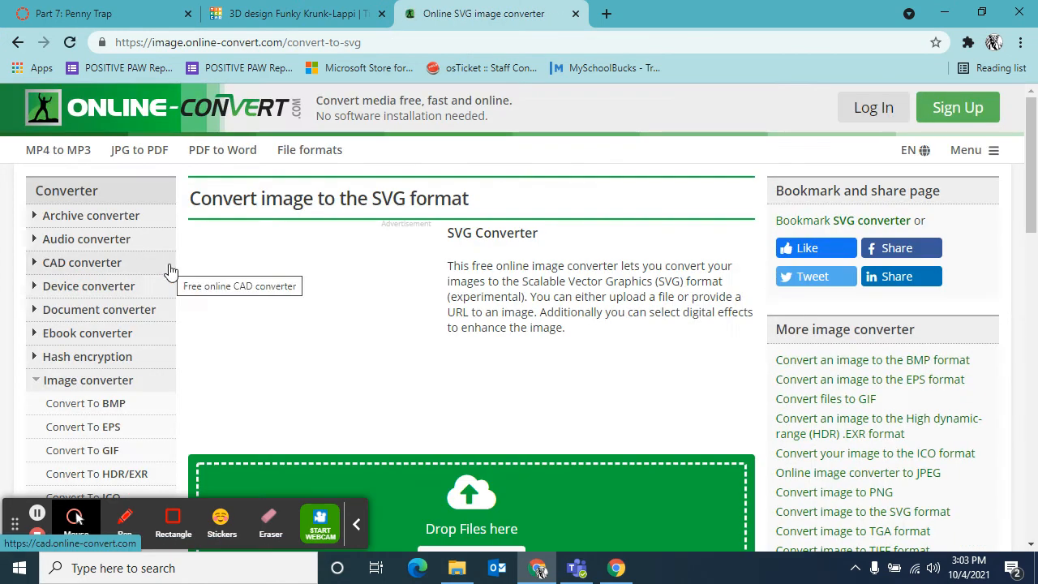
{"action": "scroll", "coordinate": [357, 302], "scroll_direction": "down", "scroll_amount": 2}
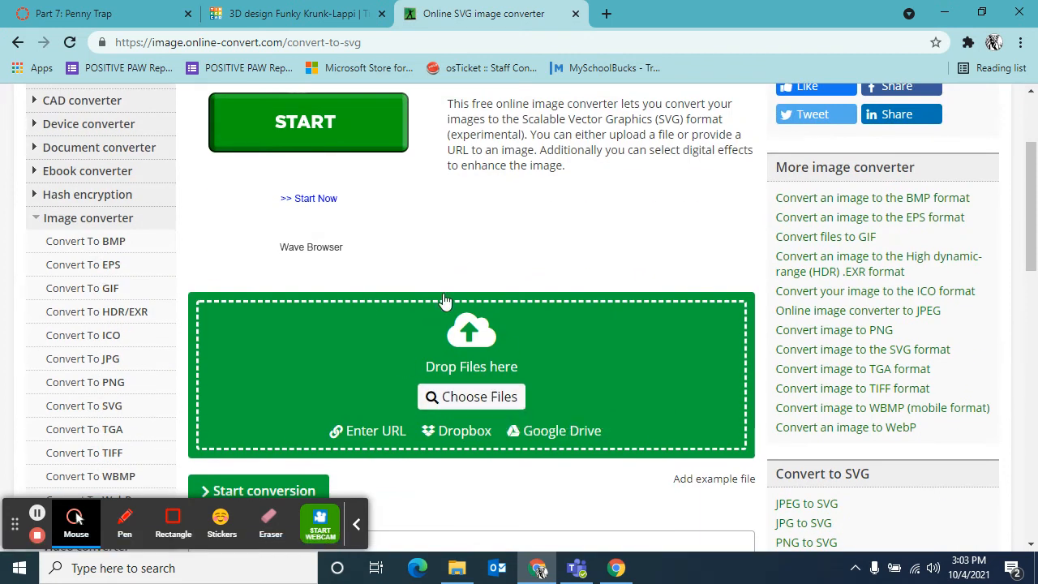
Go to the Penny Trap assignment page and save the penny front image to Downloads as the PNG pennyfrontbnw_p (1).
{"action": "left_click", "coordinate": [132, 16]}
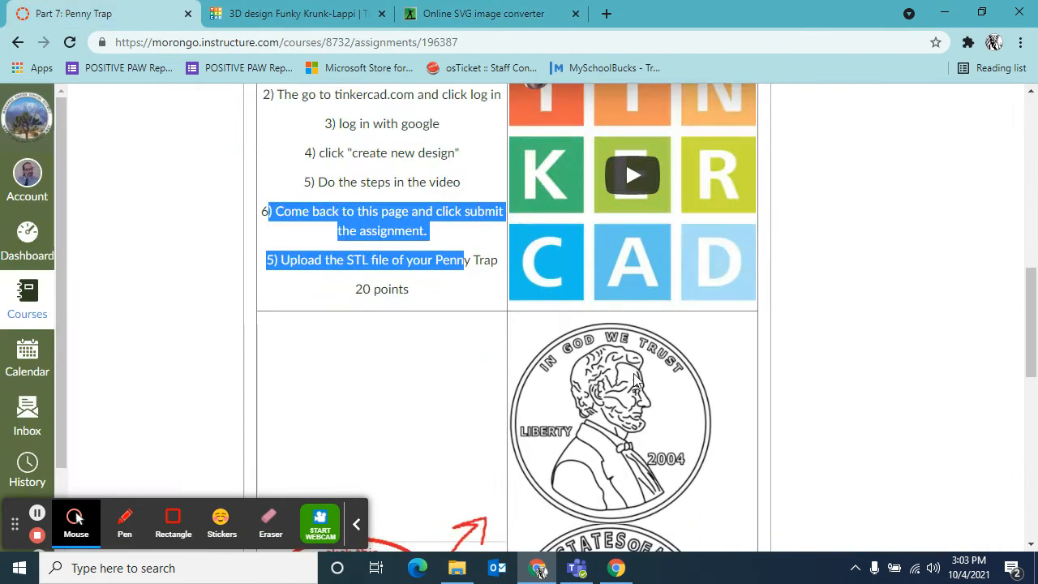
{"action": "scroll", "coordinate": [639, 379], "scroll_direction": "down", "scroll_amount": 2}
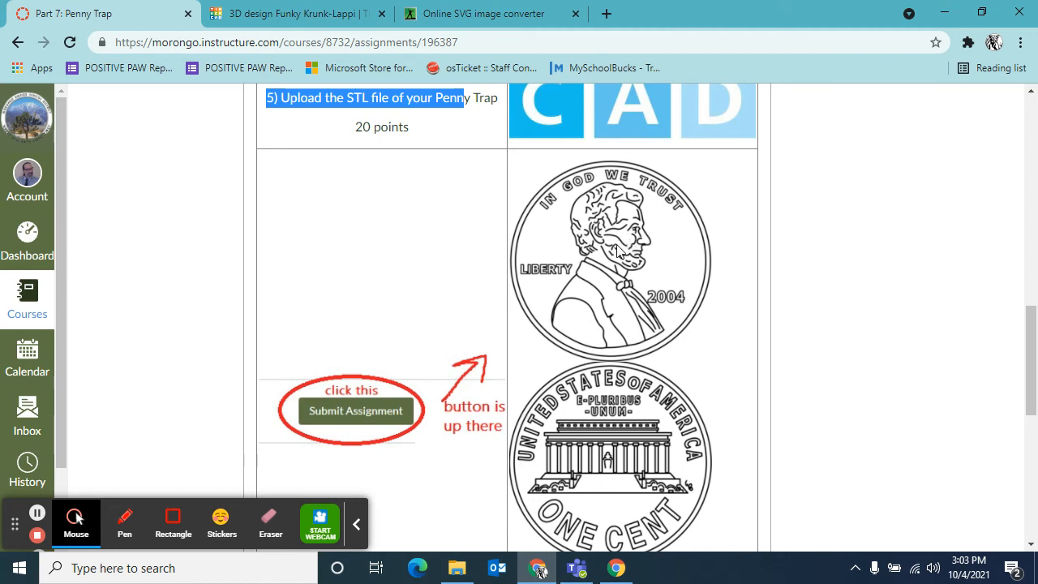
{"action": "right_click", "coordinate": [593, 236]}
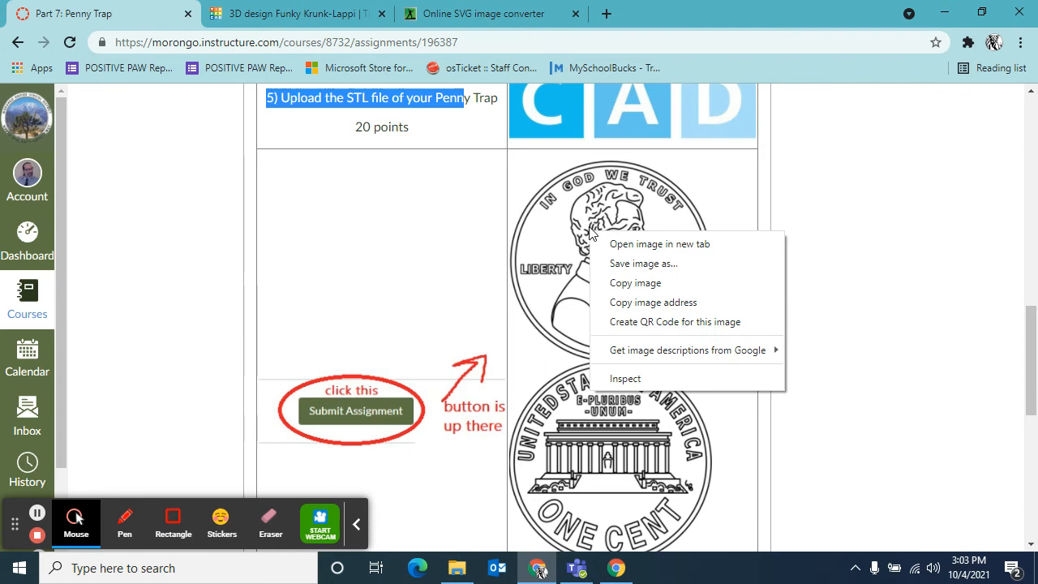
{"action": "left_click", "coordinate": [625, 263]}
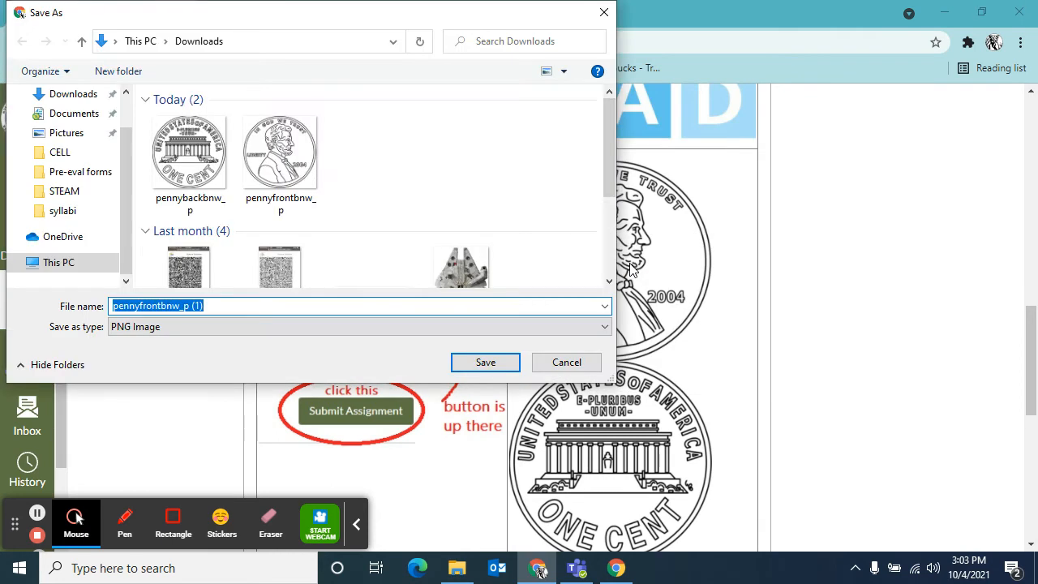
{"action": "left_click", "coordinate": [471, 372]}
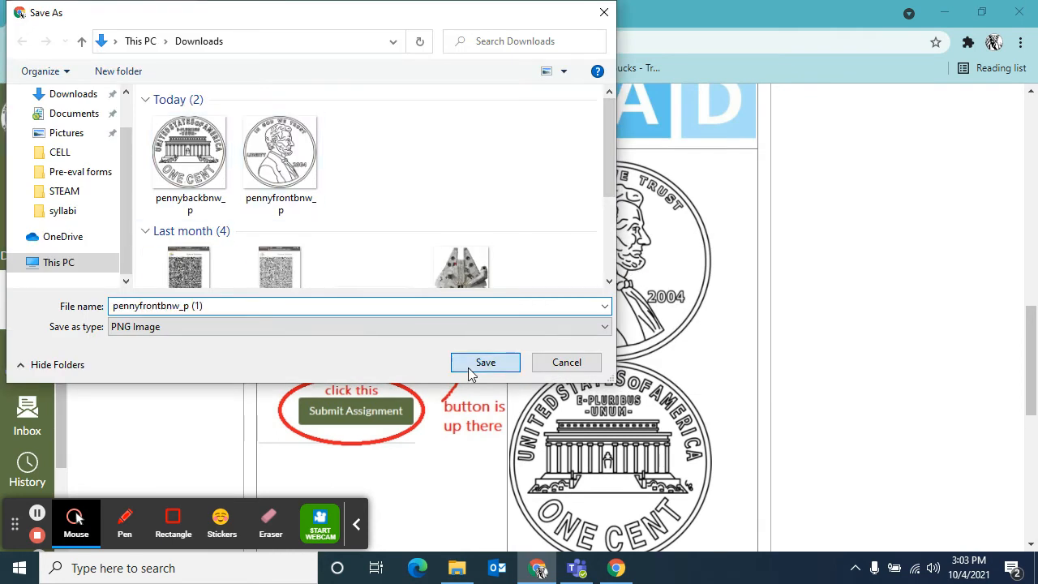
{"action": "left_click", "coordinate": [471, 372]}
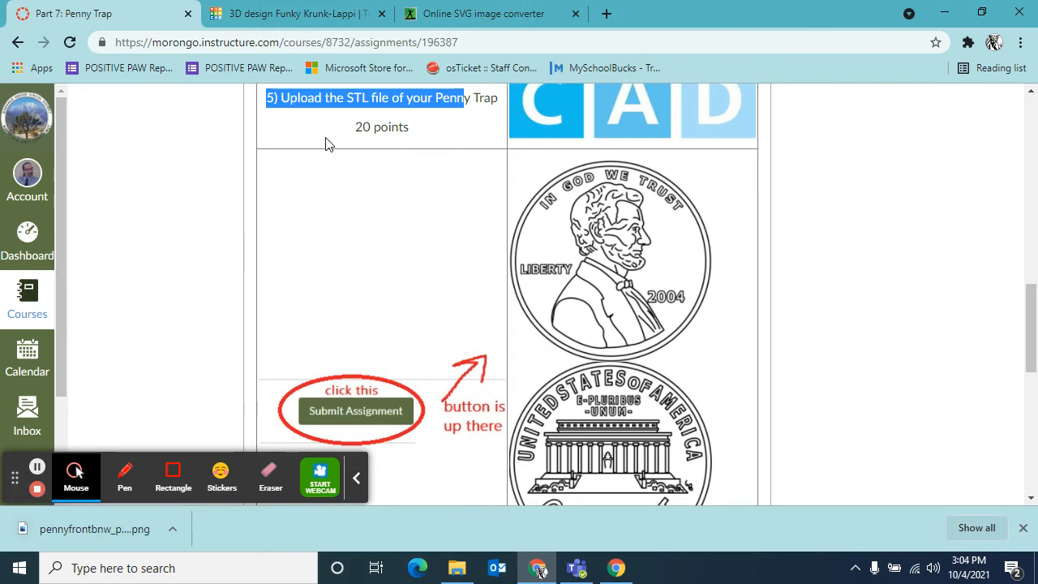
In the online SVG converter, upload pennyfrontbnw_p (1).png from Downloads and convert it with the default settings.
{"action": "left_click", "coordinate": [475, 13]}
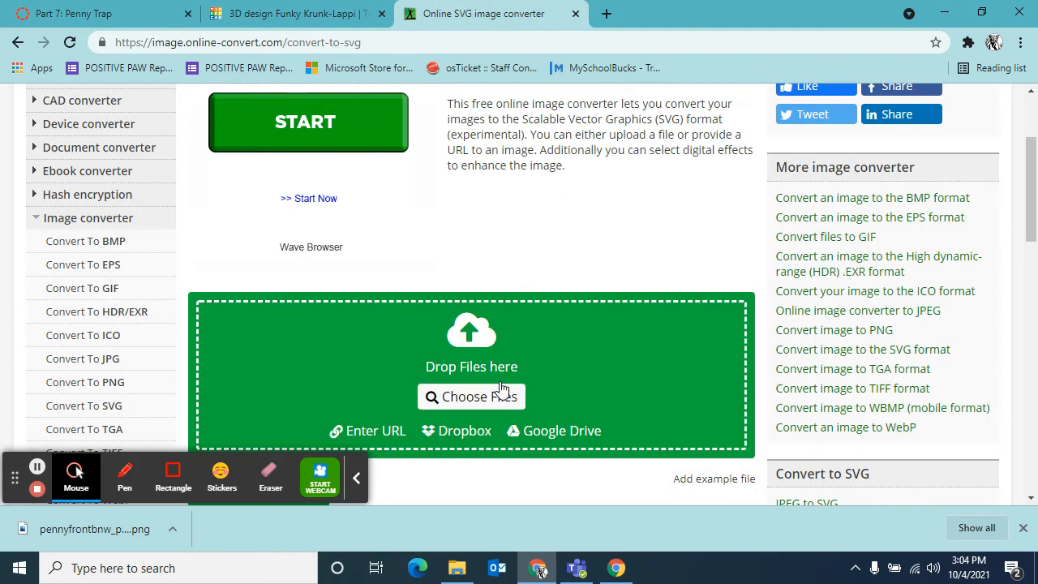
{"action": "left_click", "coordinate": [456, 395]}
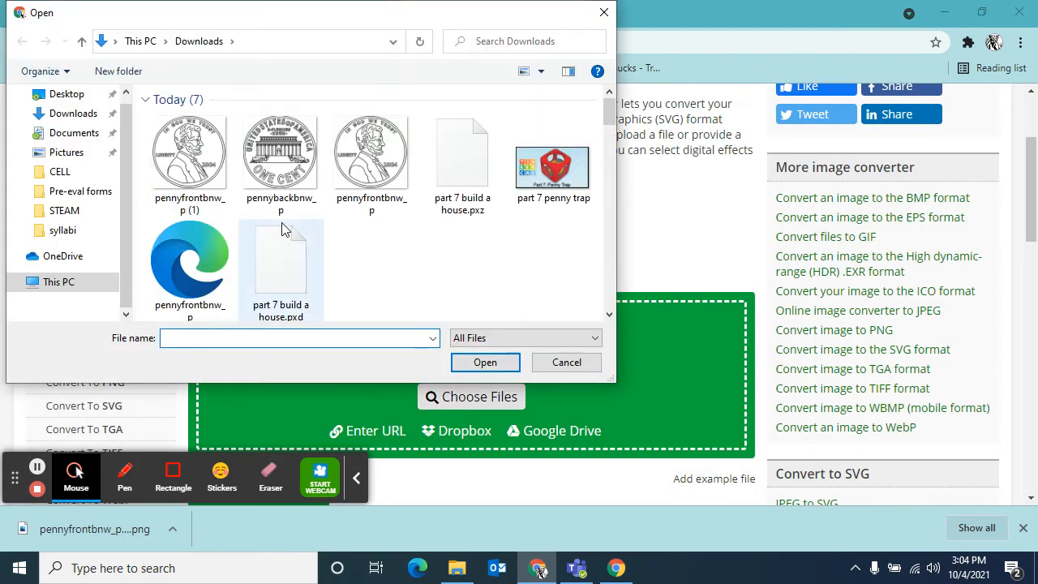
{"action": "left_click", "coordinate": [208, 166]}
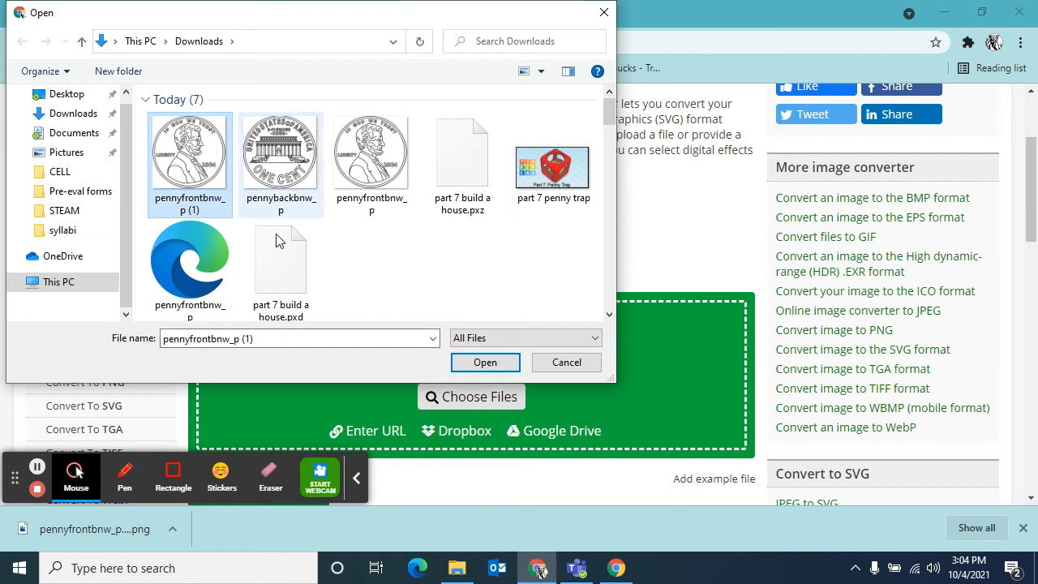
{"action": "left_click", "coordinate": [485, 362]}
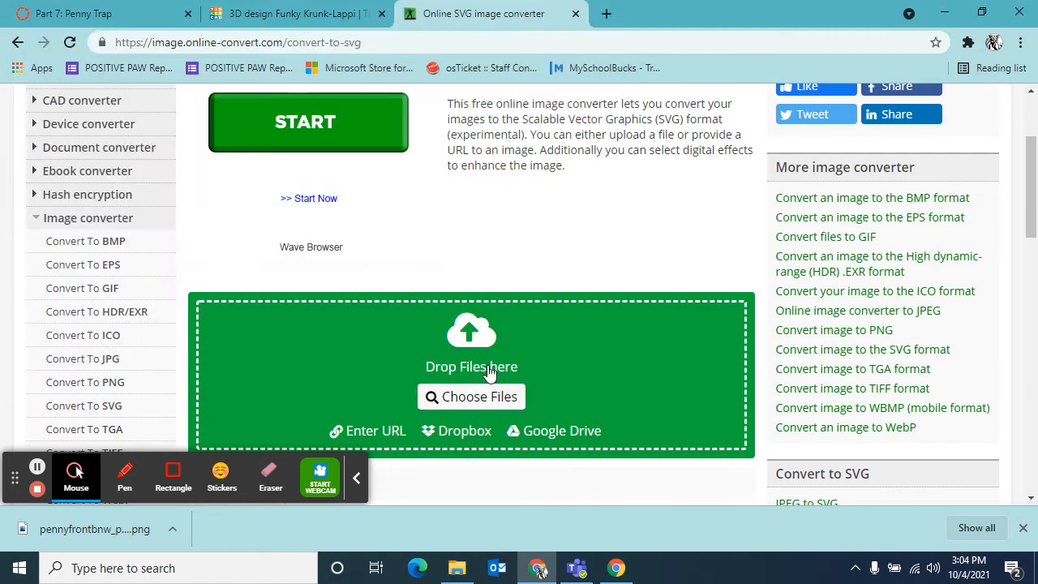
{"action": "scroll", "coordinate": [571, 326], "scroll_direction": "down", "scroll_amount": 2}
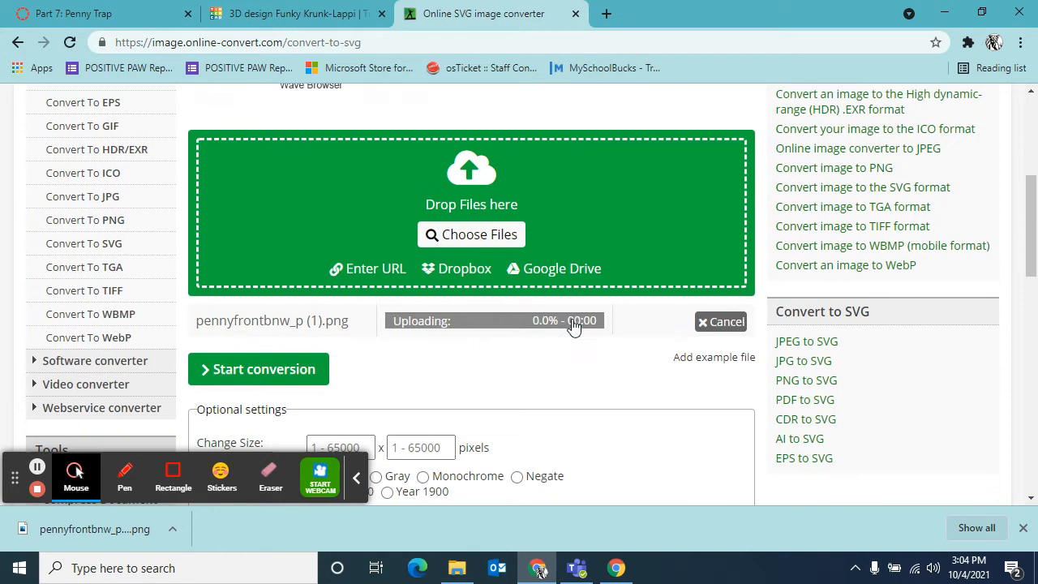
{"action": "scroll", "coordinate": [618, 344], "scroll_direction": "down", "scroll_amount": 2}
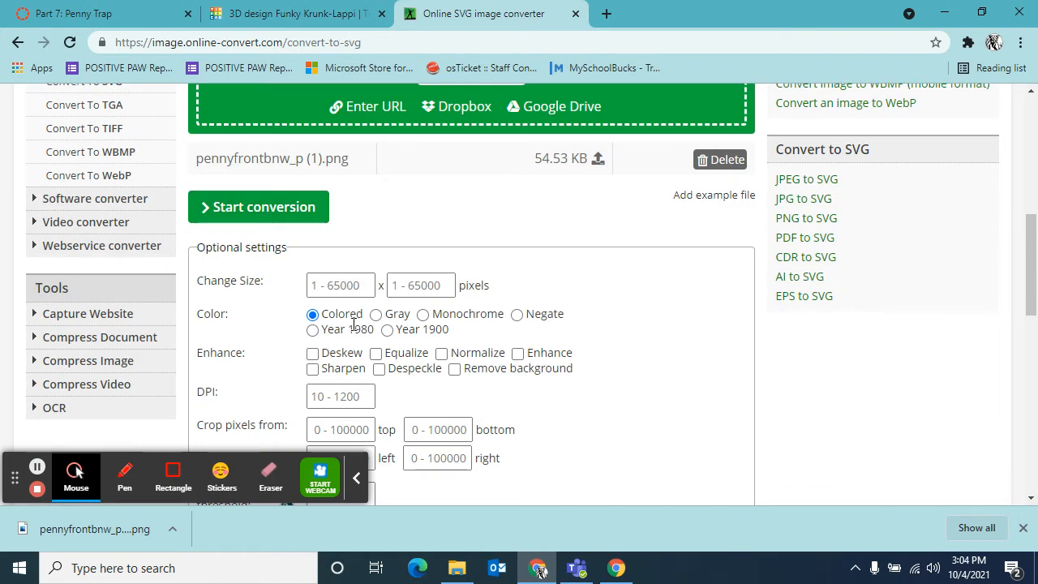
{"action": "left_click", "coordinate": [248, 213]}
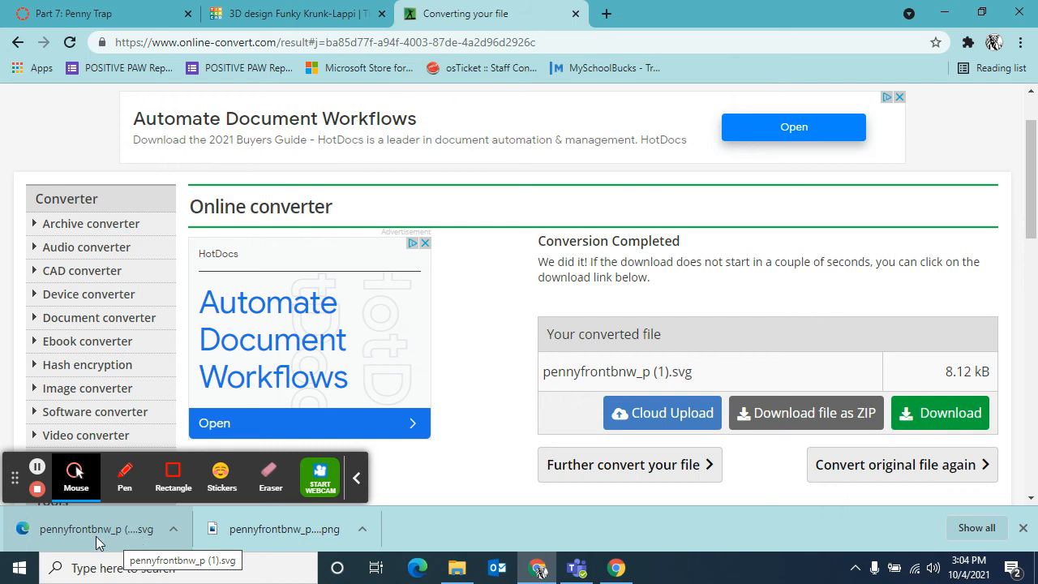
Return to the Tinkercad design and load pennyfrontbnw_p (1).svg from Downloads for shape import.
{"action": "left_click", "coordinate": [258, 21]}
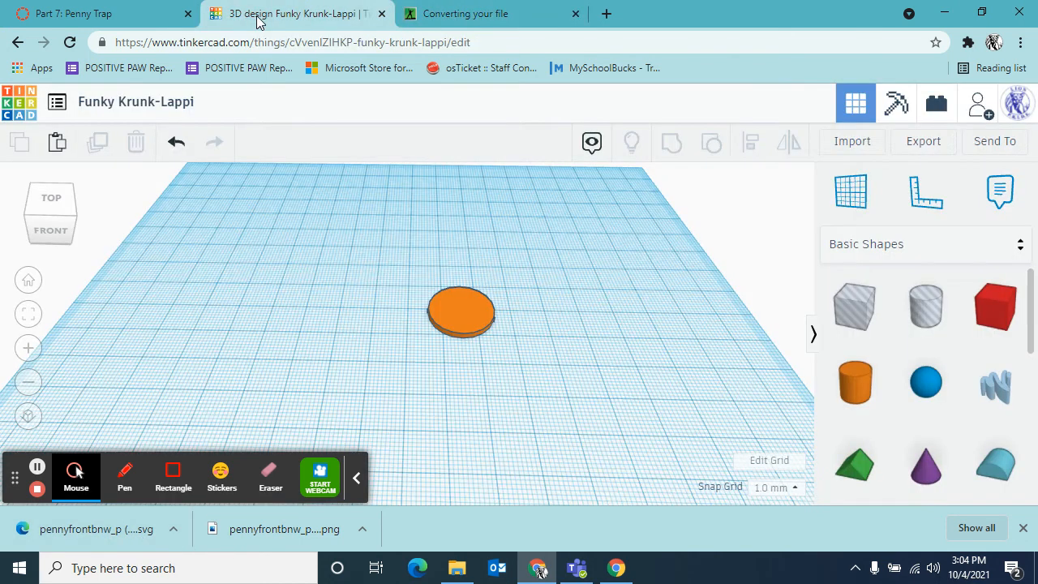
{"action": "left_click", "coordinate": [849, 142]}
{"action": "left_click", "coordinate": [497, 296]}
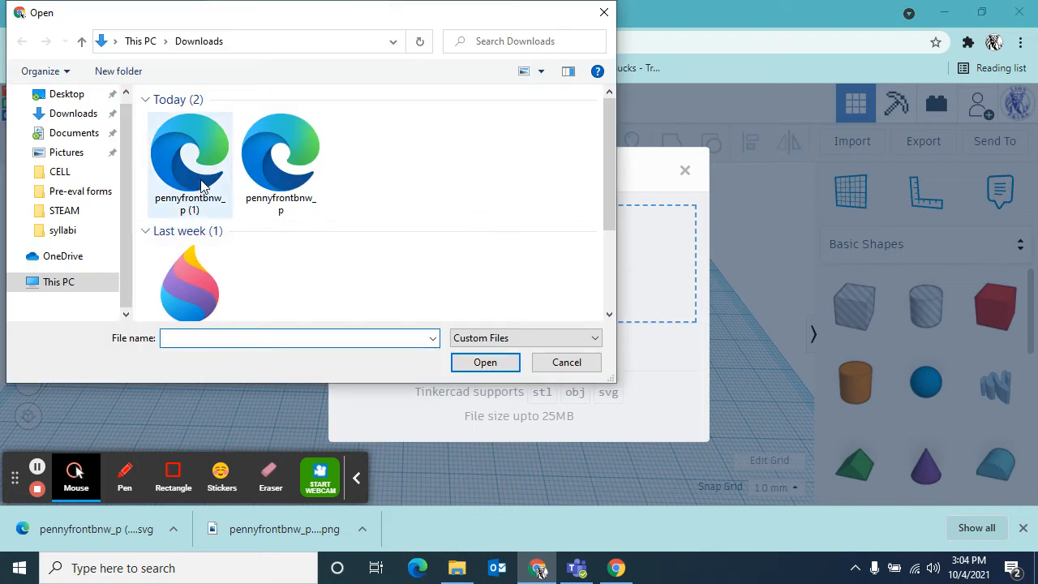
{"action": "left_click", "coordinate": [296, 164]}
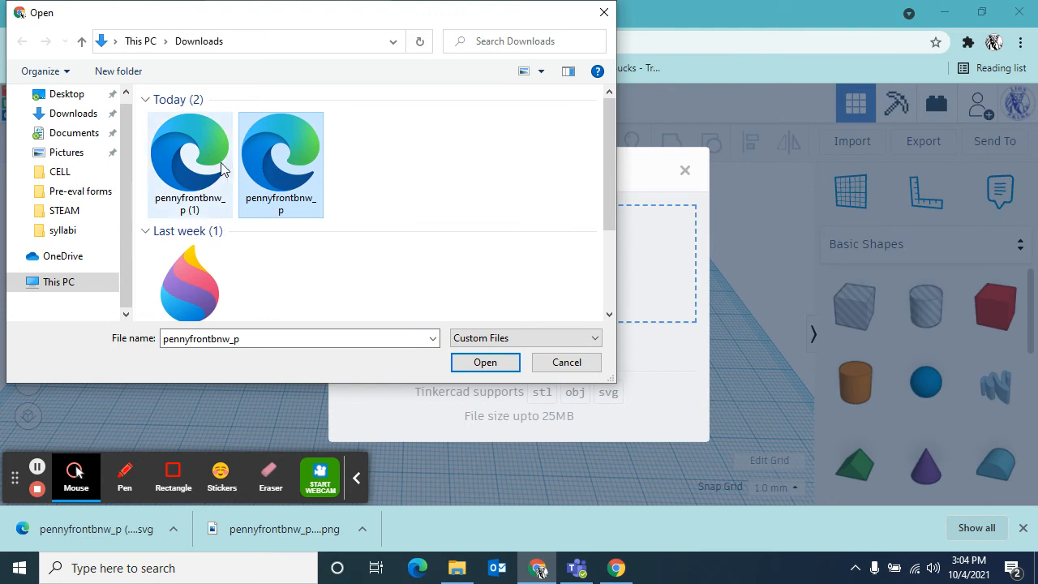
{"action": "left_click", "coordinate": [179, 175]}
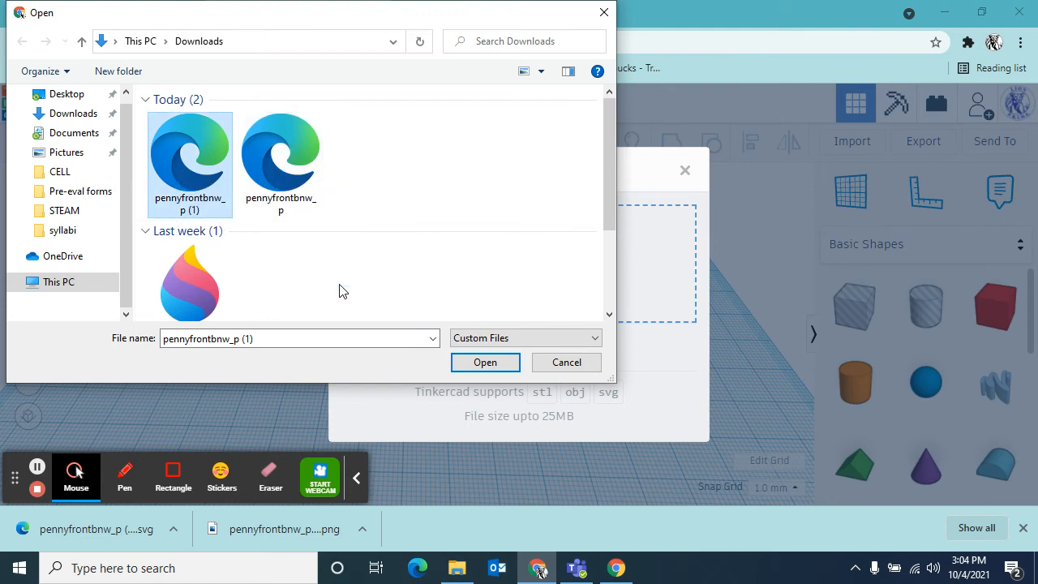
{"action": "left_click", "coordinate": [483, 363]}
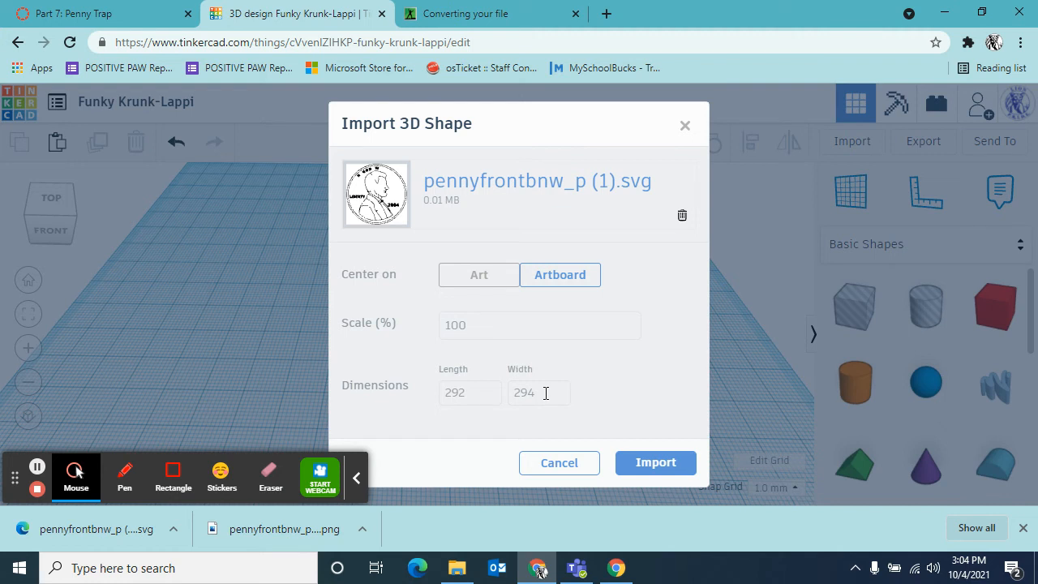
Size the penny SVG to a length of 18.92 and a width of 19.05, and import it into the design.
{"action": "left_click", "coordinate": [449, 397]}
{"action": "double_click", "coordinate": [451, 394]}
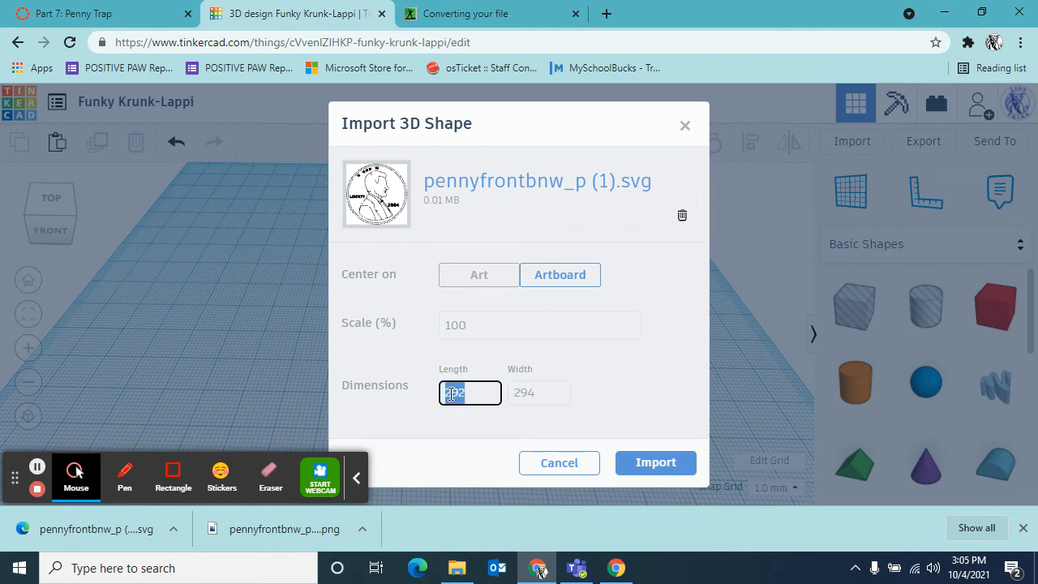
{"action": "key", "text": "BackSpace"}
{"action": "left_click", "coordinate": [543, 396]}
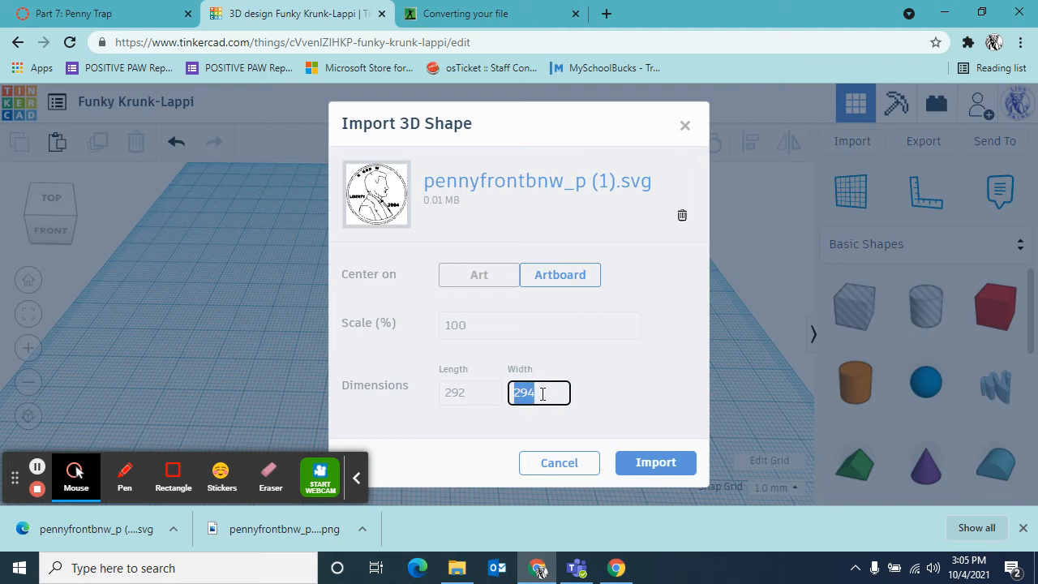
{"action": "key", "text": "BackSpace"}
{"action": "left_click", "coordinate": [610, 436]}
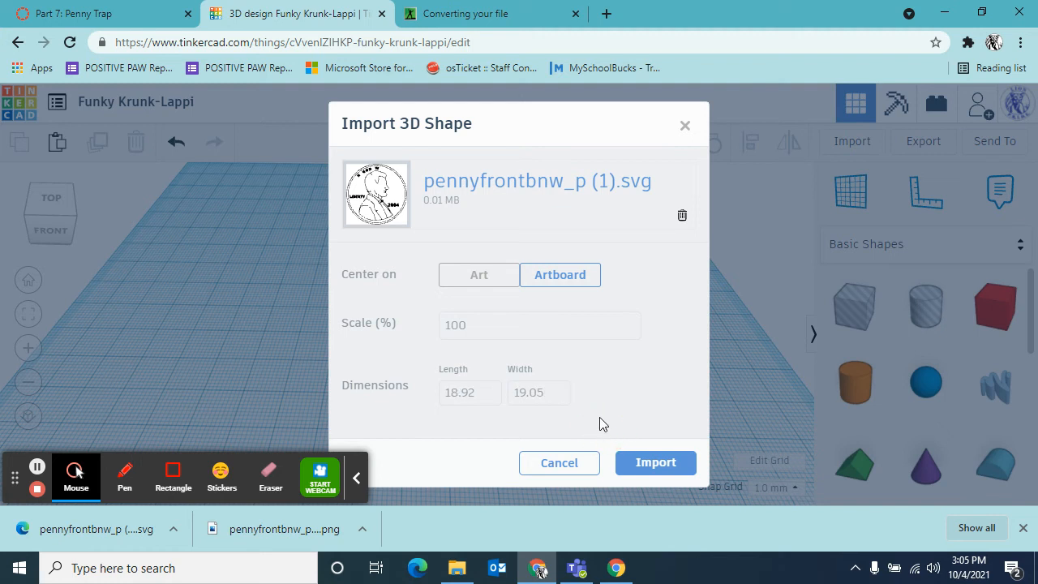
{"action": "left_click", "coordinate": [635, 463]}
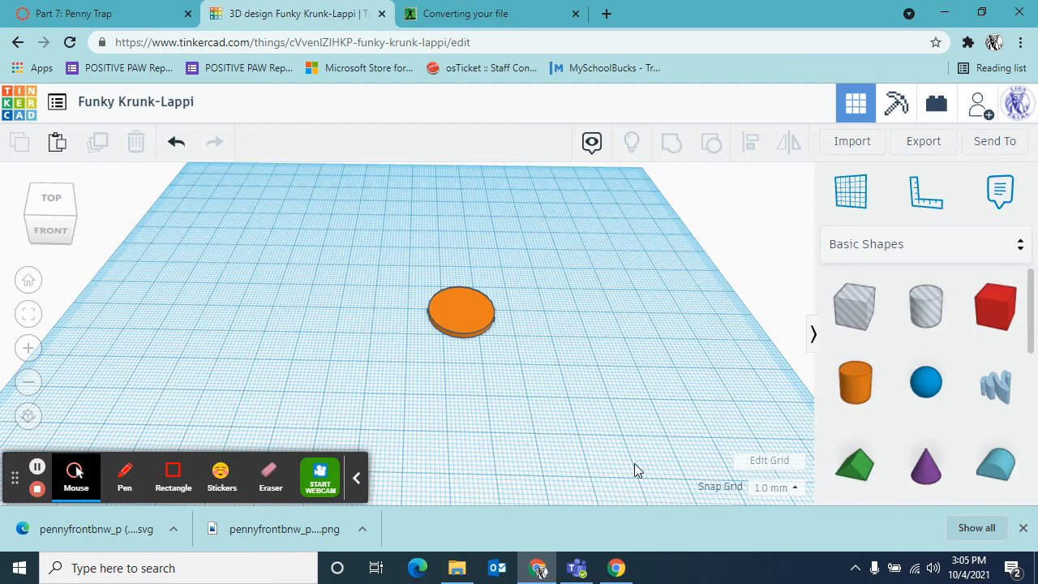
{"action": "left_click", "coordinate": [356, 478]}
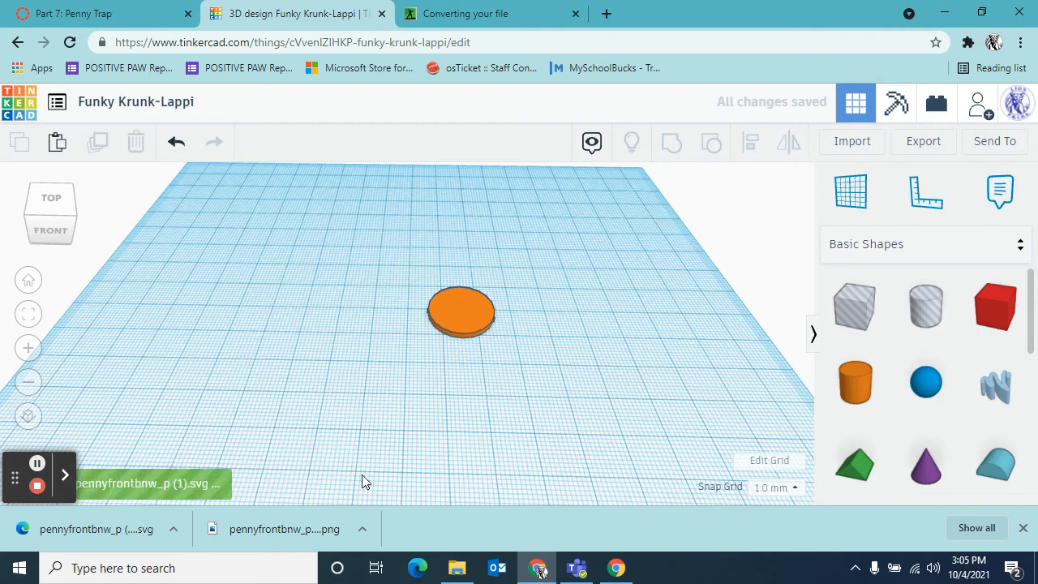
{"action": "left_click", "coordinate": [1023, 528]}
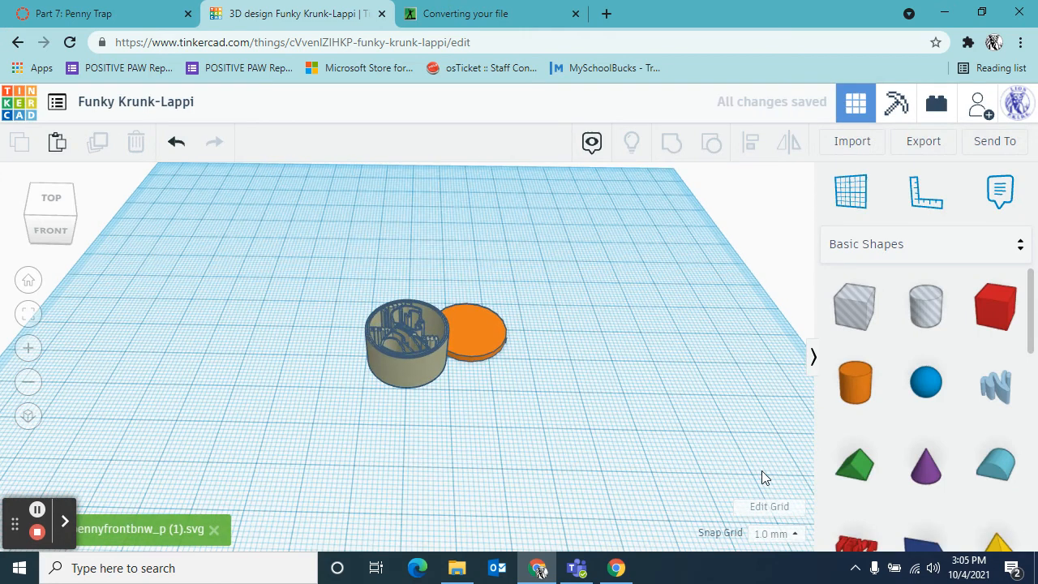
Move the imported penny front clear of the orange cylinder, and align both shapes on their centers in length and width.
{"action": "right_click_drag", "start_coordinate": [552, 370], "coordinate": [553, 435]}
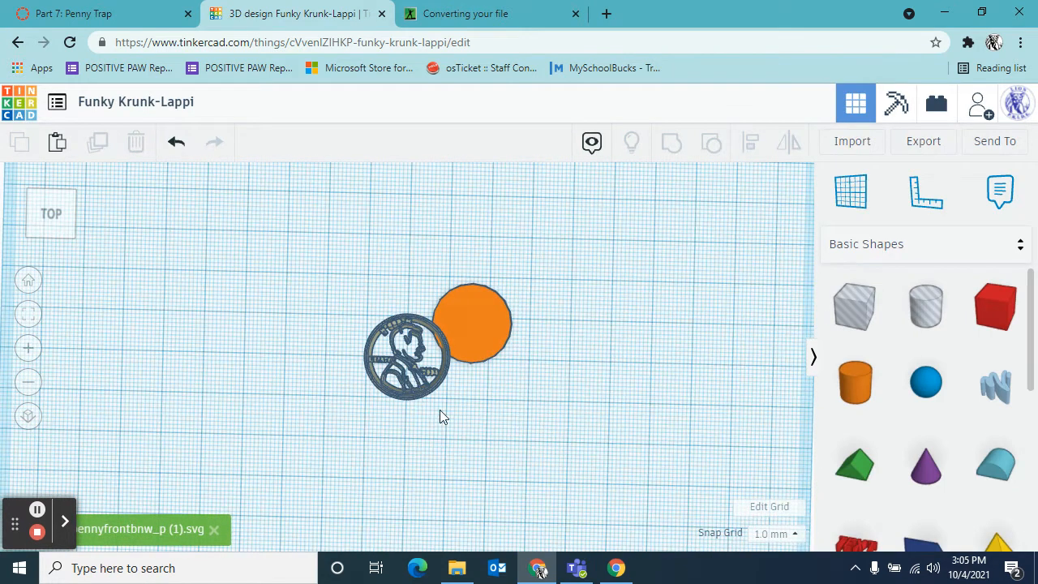
{"action": "left_click_drag", "start_coordinate": [409, 398], "coordinate": [376, 365]}
{"action": "left_click", "coordinate": [470, 405]}
{"action": "left_click_drag", "start_coordinate": [522, 388], "coordinate": [300, 264]}
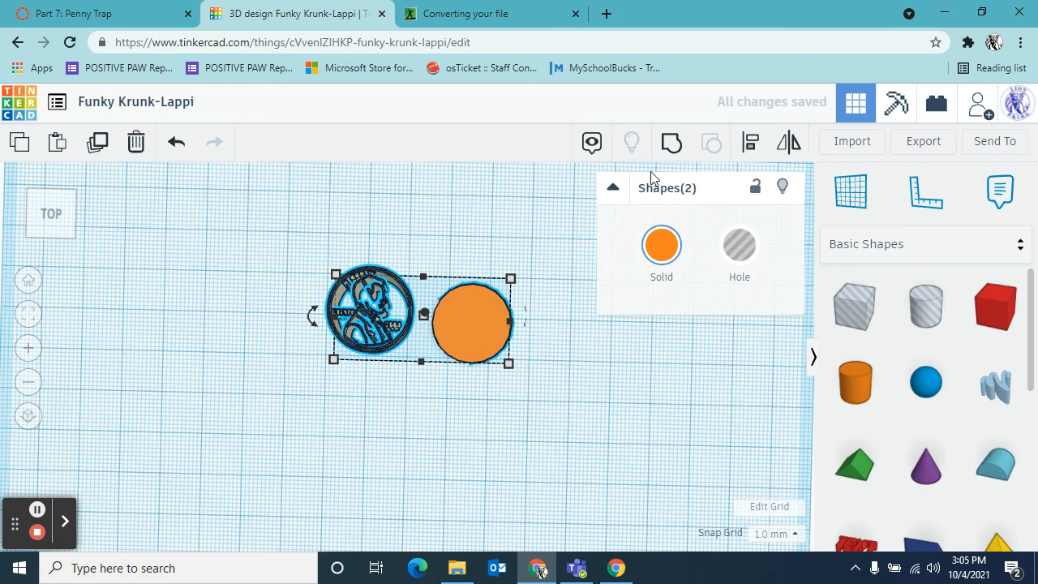
{"action": "left_click", "coordinate": [750, 142]}
{"action": "left_click", "coordinate": [532, 321]}
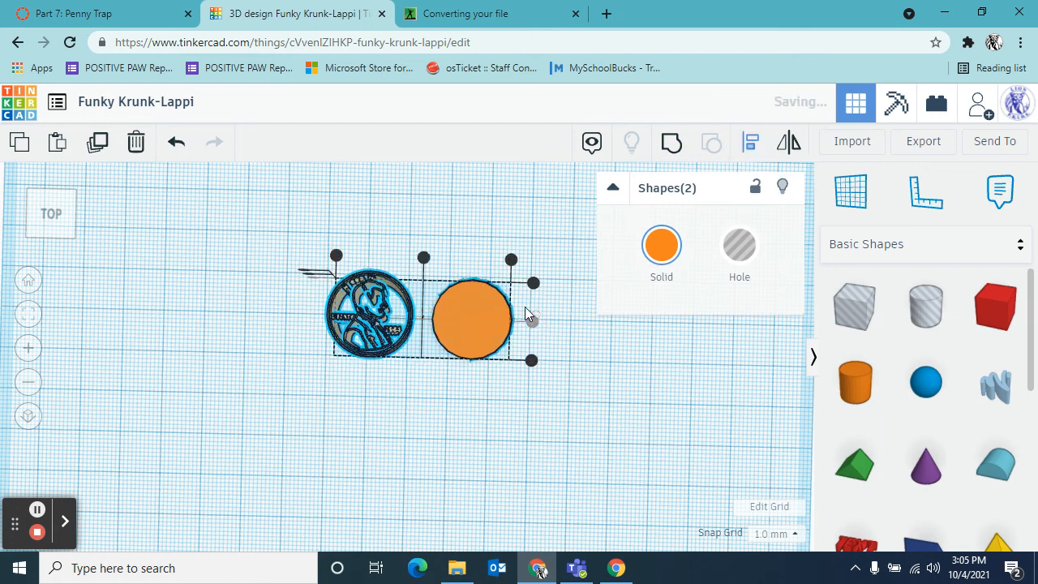
{"action": "left_click", "coordinate": [424, 254]}
Set the imported penny front's height to 0.2 mm.
{"action": "right_click_drag", "start_coordinate": [503, 415], "coordinate": [437, 316]}
{"action": "left_click", "coordinate": [434, 318]}
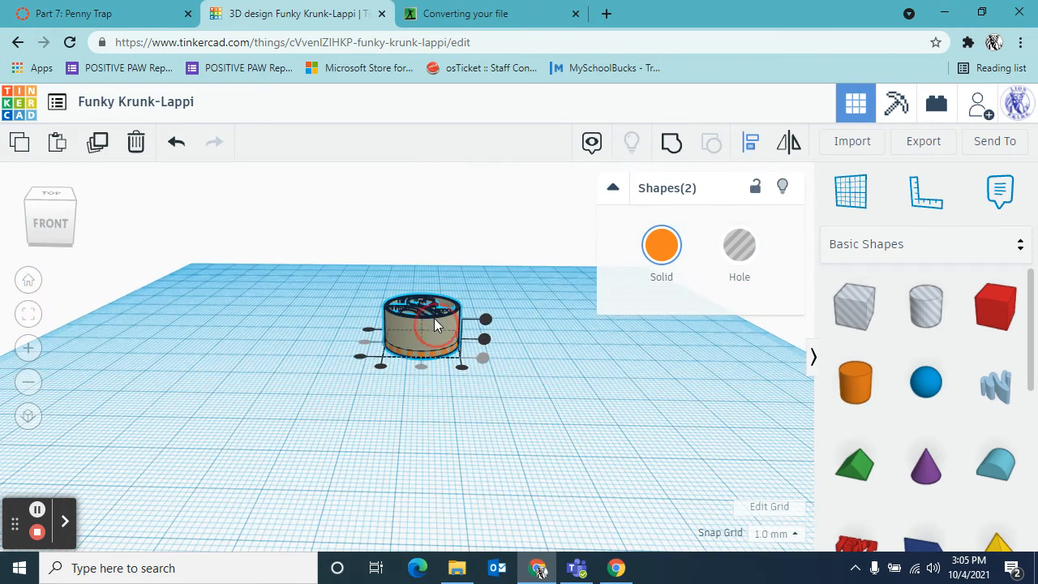
{"action": "left_click", "coordinate": [440, 327]}
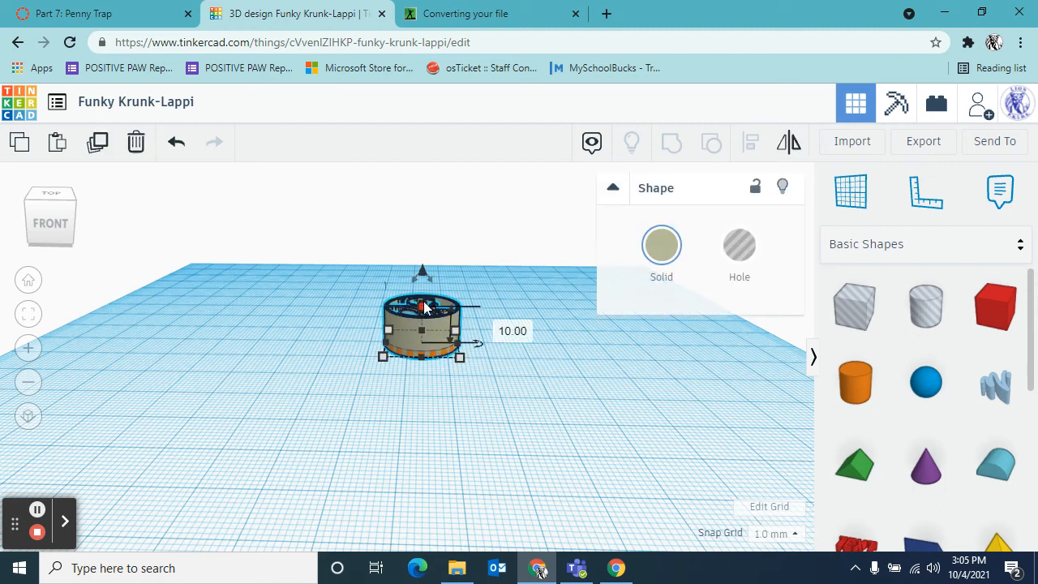
{"action": "left_click", "coordinate": [498, 322]}
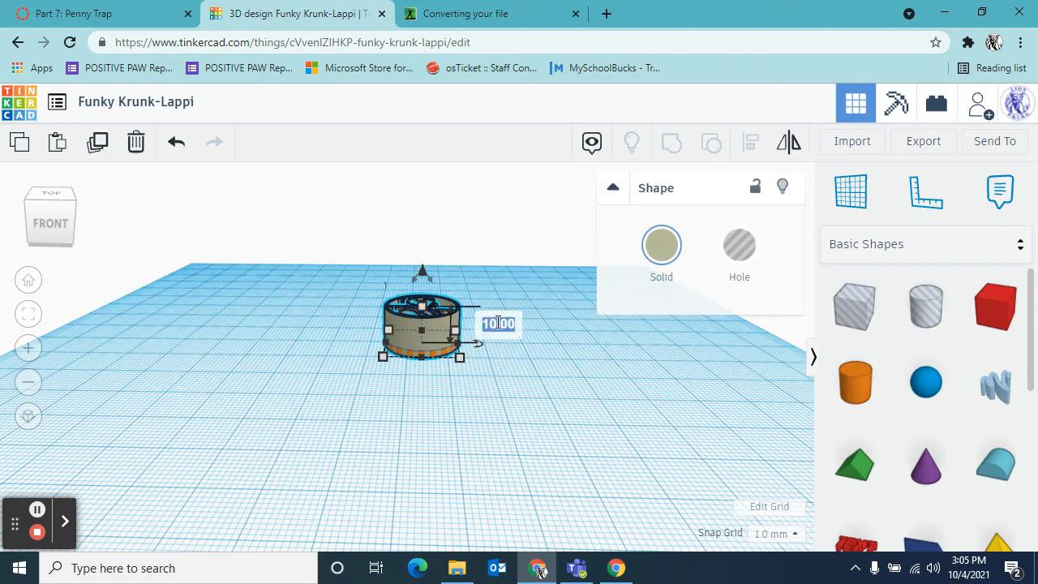
{"action": "key", "text": "BackSpace"}
{"action": "type", "text": "0.2"}
{"action": "key", "text": "Return"}
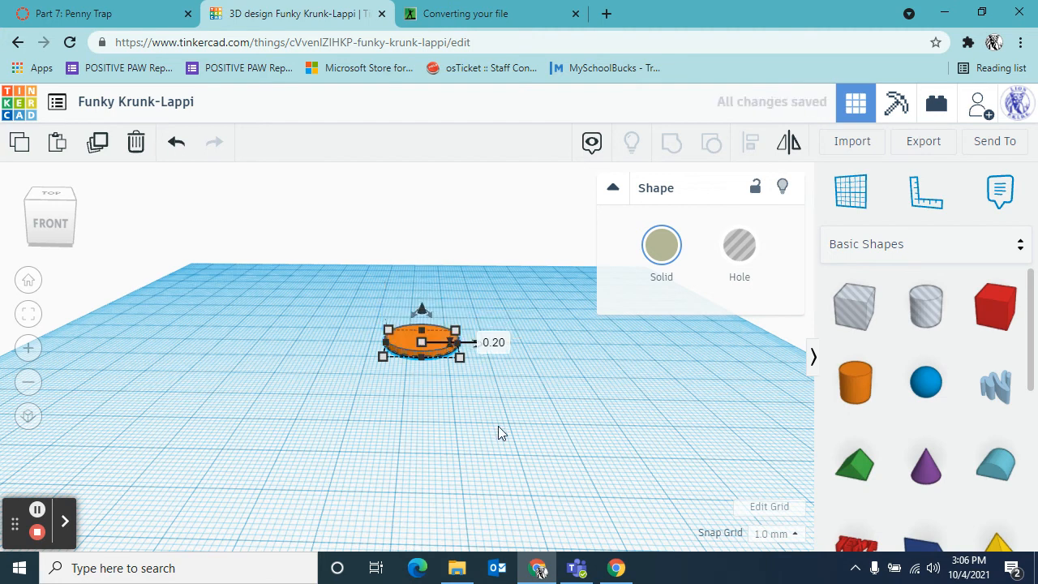
Raise the thin penny front about 2 mm above the workplane, over the cylinder's top face.
{"action": "mouse_move", "coordinate": [498, 430]}
{"action": "right_mouse_down"}
{"action": "mouse_move", "coordinate": [494, 447]}
{"action": "mouse_move", "coordinate": [494, 425]}
{"action": "right_mouse_up"}
{"action": "scroll", "coordinate": [494, 423], "scroll_direction": "up", "scroll_amount": 5}
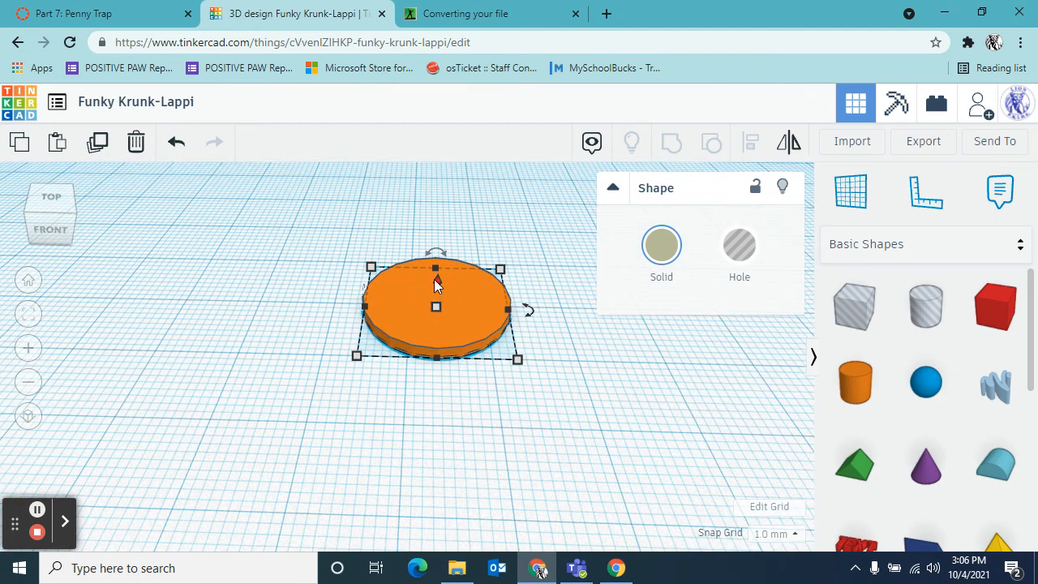
{"action": "left_click_drag", "start_coordinate": [435, 279], "coordinate": [434, 266]}
{"action": "right_click_drag", "start_coordinate": [475, 386], "coordinate": [479, 418]}
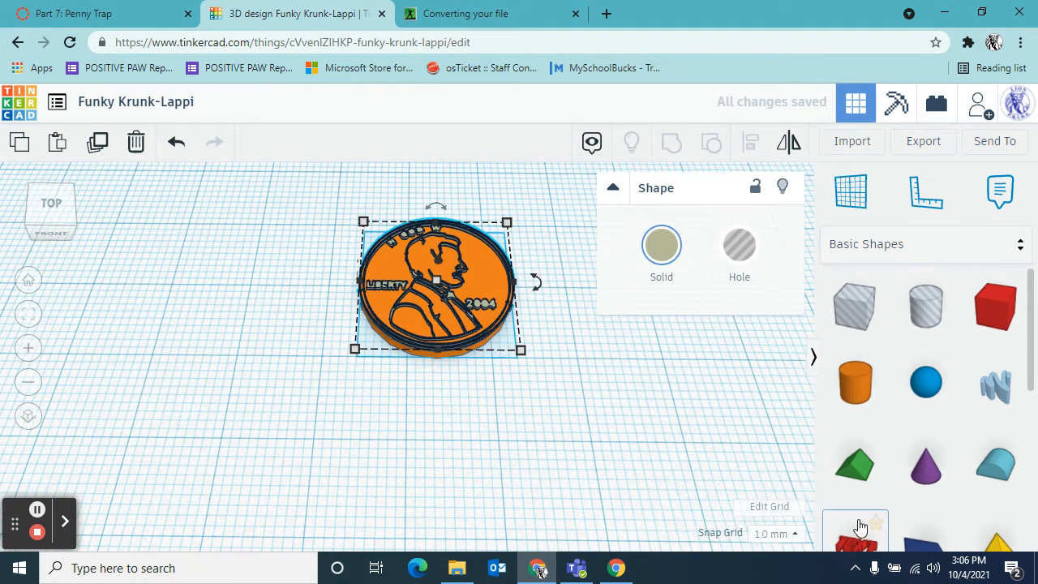
Set the snap grid to 0.1 mm and lower the penny front to 1.4 mm above the workplane.
{"action": "left_click", "coordinate": [790, 535]}
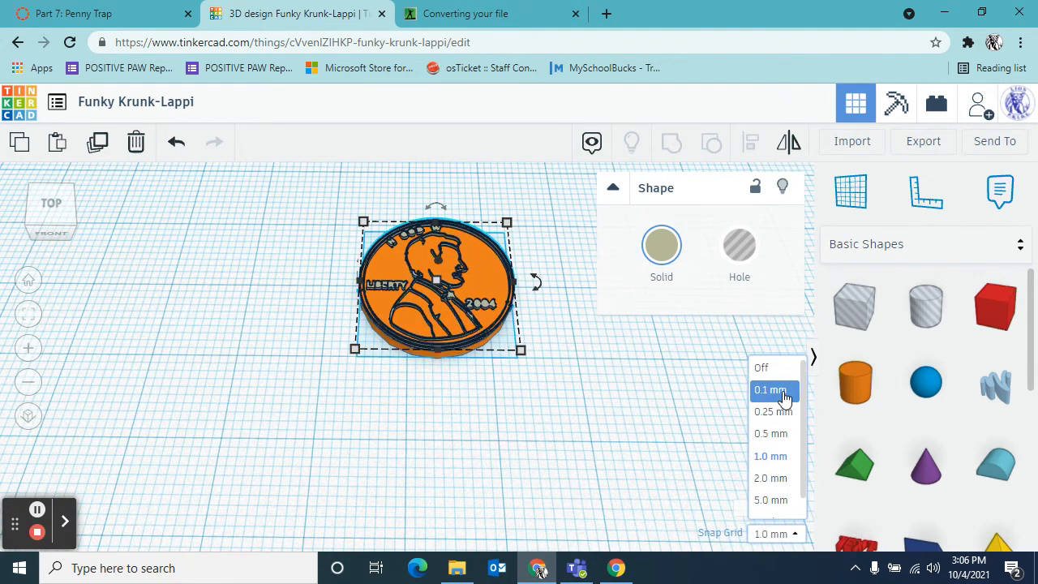
{"action": "left_click", "coordinate": [774, 390]}
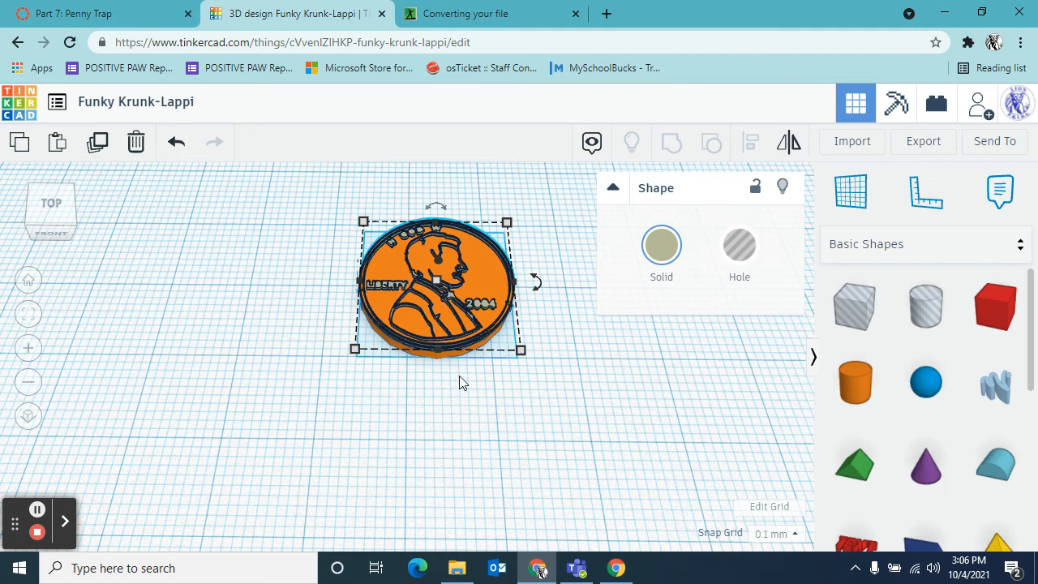
{"action": "right_click_drag", "start_coordinate": [459, 382], "coordinate": [441, 268]}
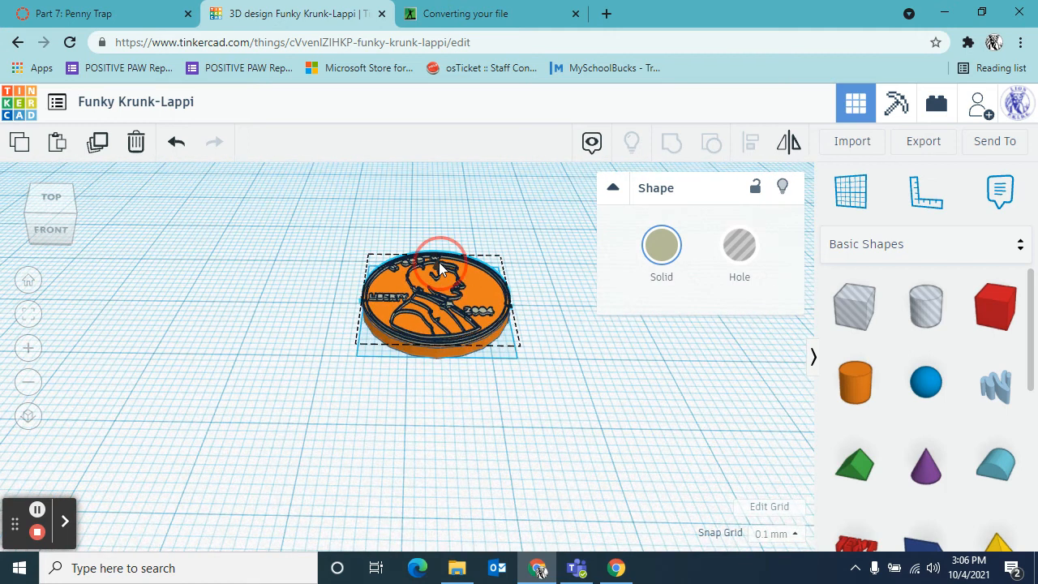
{"action": "left_click_drag", "start_coordinate": [439, 268], "coordinate": [436, 269]}
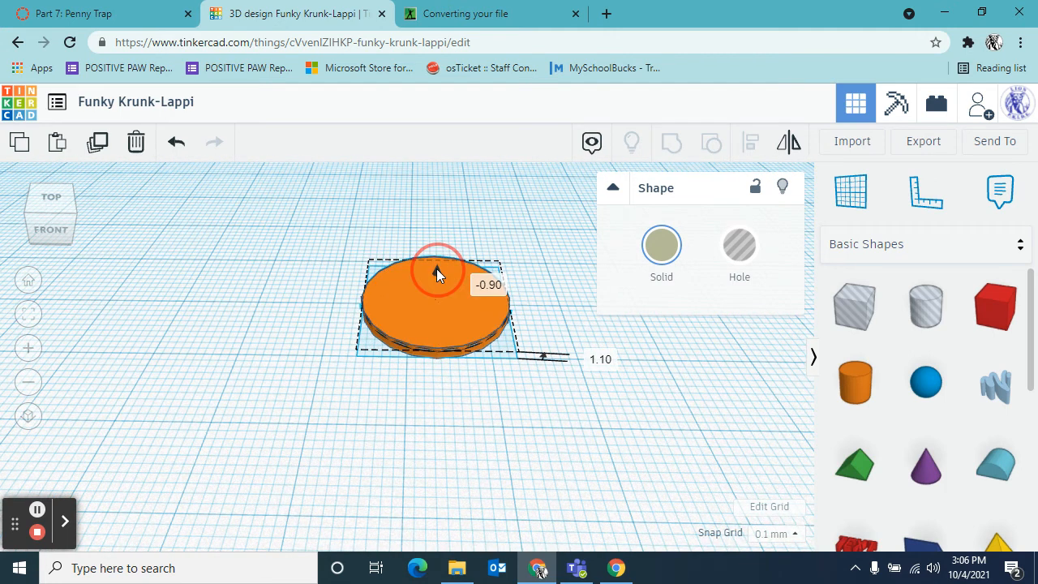
{"action": "left_click_drag", "start_coordinate": [436, 268], "coordinate": [437, 266]}
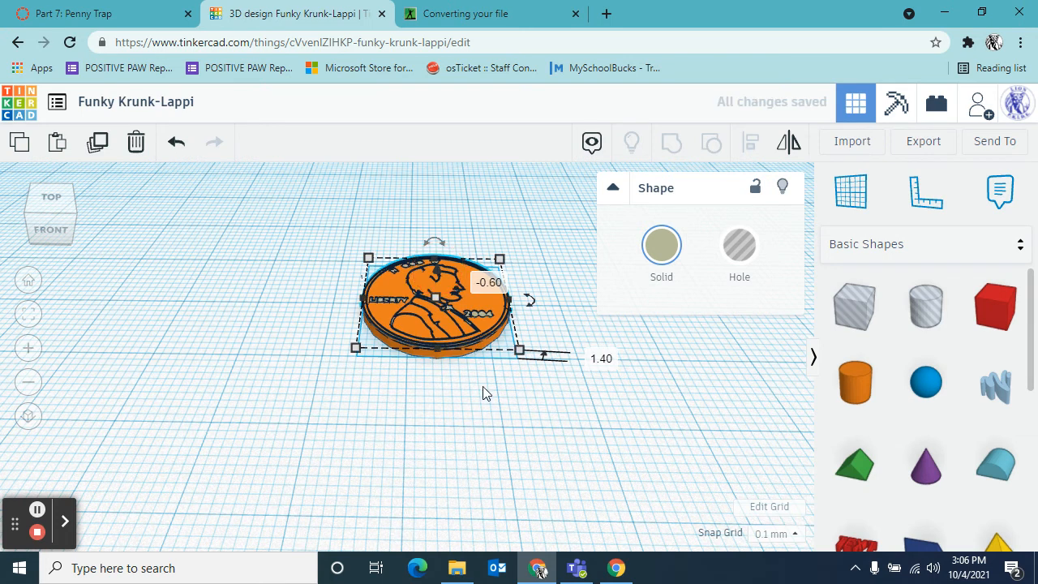
{"action": "left_click", "coordinate": [484, 396]}
Inspect the penny front's relief on the cylinder and raise the artwork by 0.2 mm.
{"action": "right_click_drag", "start_coordinate": [485, 396], "coordinate": [484, 457]}
{"action": "scroll", "coordinate": [503, 451], "scroll_direction": "up", "scroll_amount": 5}
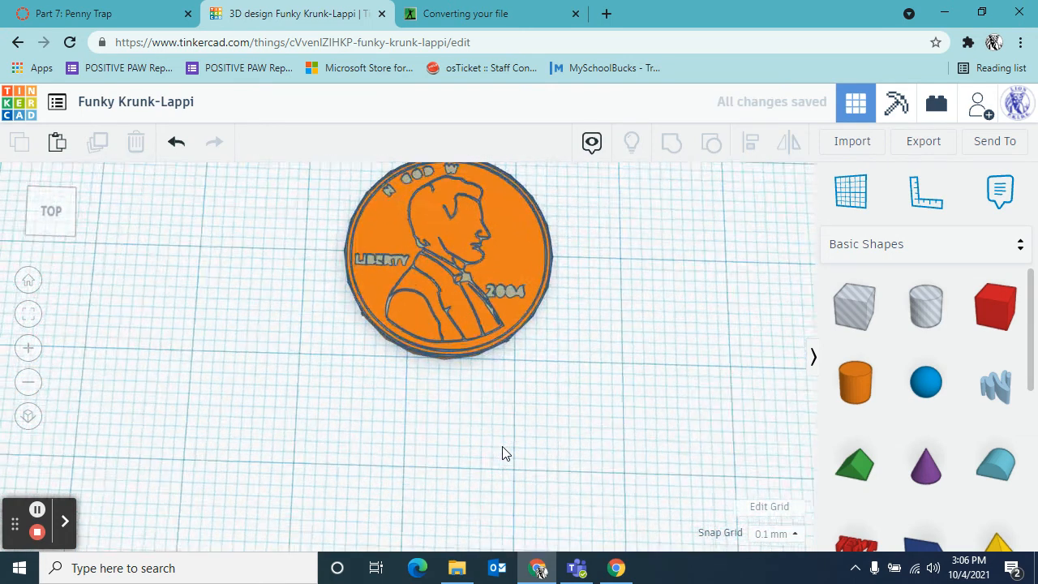
{"action": "right_click_drag", "start_coordinate": [580, 438], "coordinate": [610, 422]}
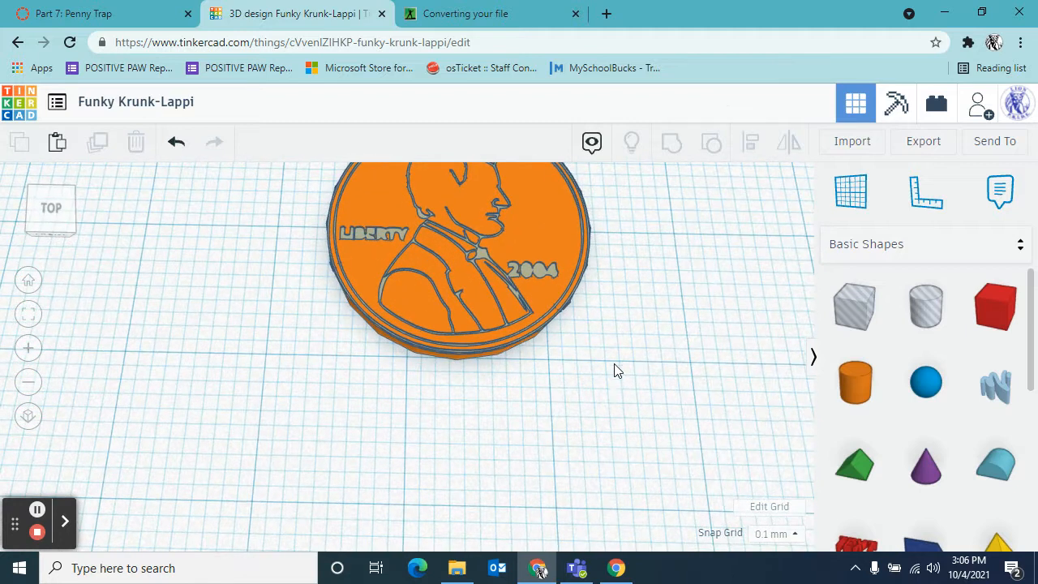
{"action": "scroll", "coordinate": [595, 365], "scroll_direction": "down", "scroll_amount": 2}
{"action": "mouse_move", "coordinate": [565, 360]}
{"action": "right_mouse_down"}
{"action": "mouse_move", "coordinate": [556, 384]}
{"action": "mouse_move", "coordinate": [558, 365]}
{"action": "right_mouse_up"}
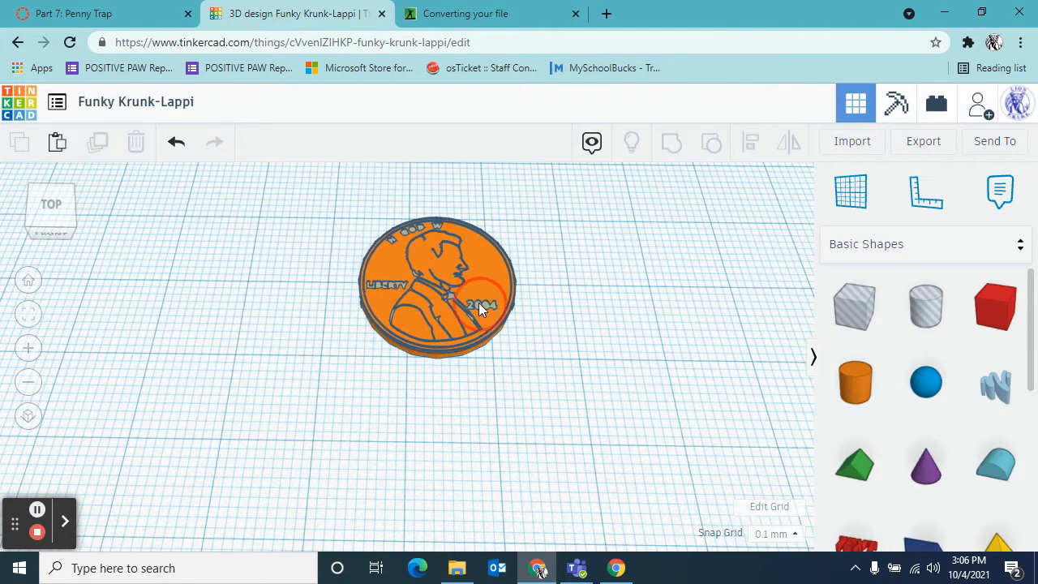
{"action": "left_click", "coordinate": [478, 302]}
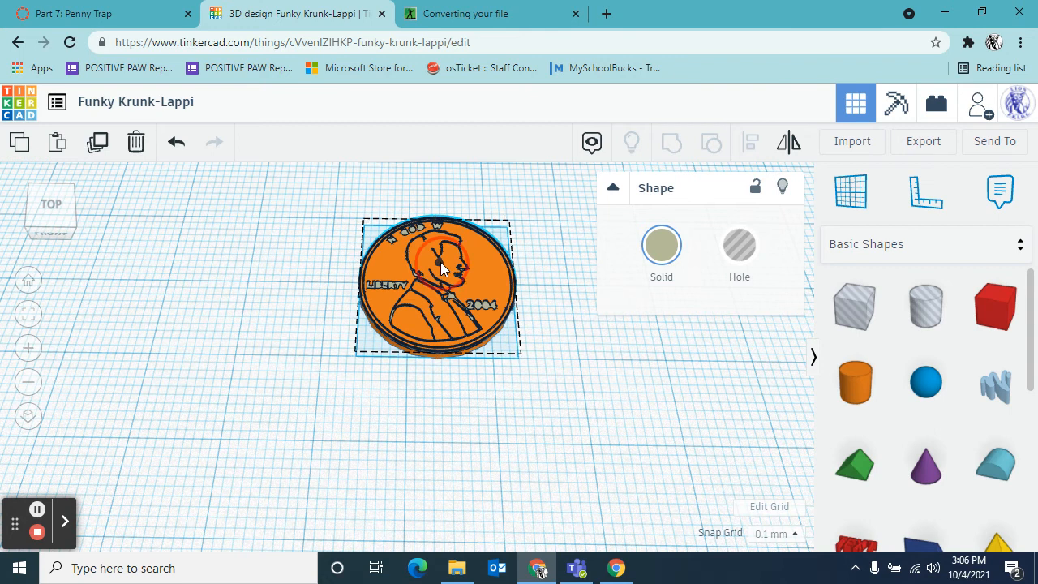
{"action": "mouse_move", "coordinate": [441, 262]}
{"action": "left_mouse_down"}
{"action": "mouse_move", "coordinate": [449, 249]}
{"action": "mouse_move", "coordinate": [456, 270]}
{"action": "left_mouse_up"}
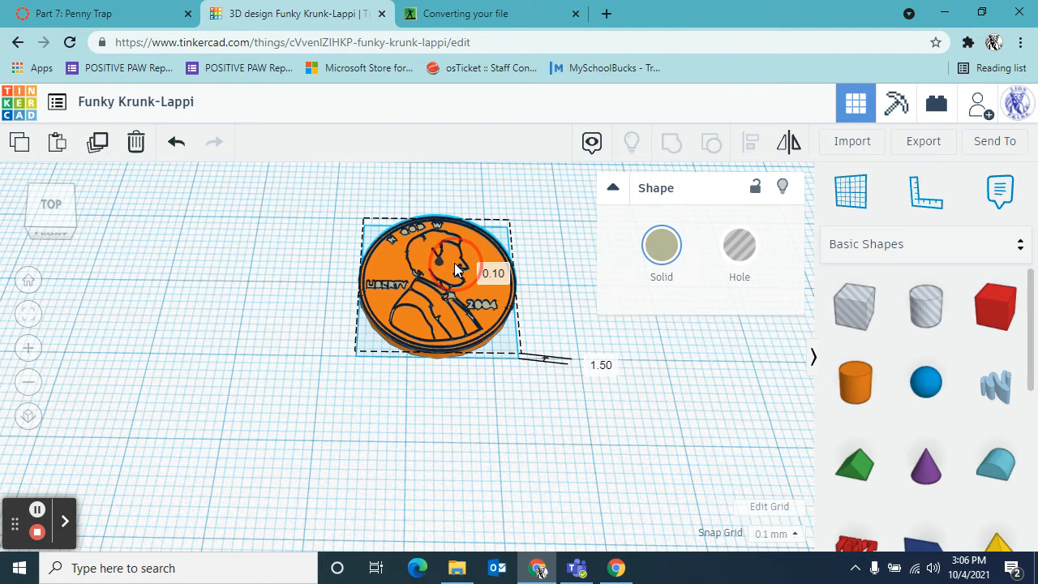
{"action": "left_click_drag", "start_coordinate": [456, 270], "coordinate": [444, 271]}
{"action": "left_click", "coordinate": [482, 273]}
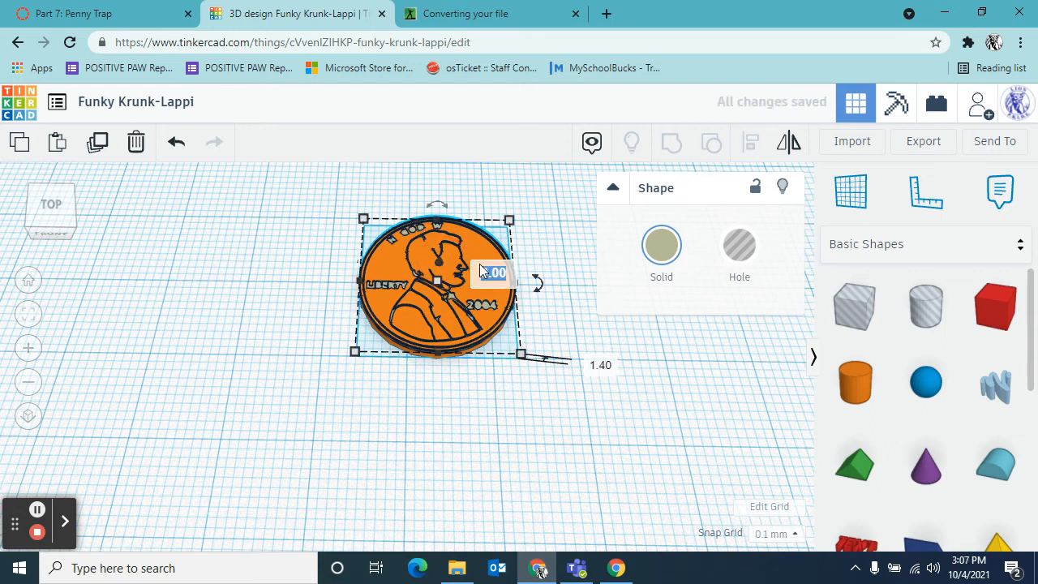
{"action": "type", "text": "0.2"}
{"action": "key", "text": "Return"}
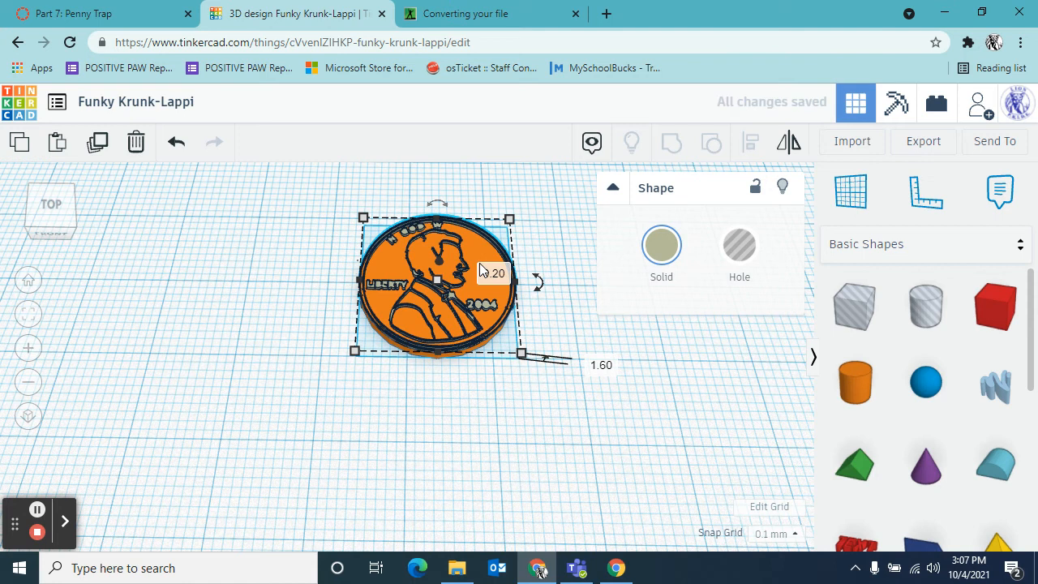
{"action": "left_click", "coordinate": [544, 450]}
Select the penny front and the cylinder together and group them into one shape.
{"action": "right_click_drag", "start_coordinate": [545, 451], "coordinate": [561, 382]}
{"action": "scroll", "coordinate": [530, 373], "scroll_direction": "up", "scroll_amount": 5}
{"action": "scroll", "coordinate": [621, 457], "scroll_direction": "down", "scroll_amount": 3}
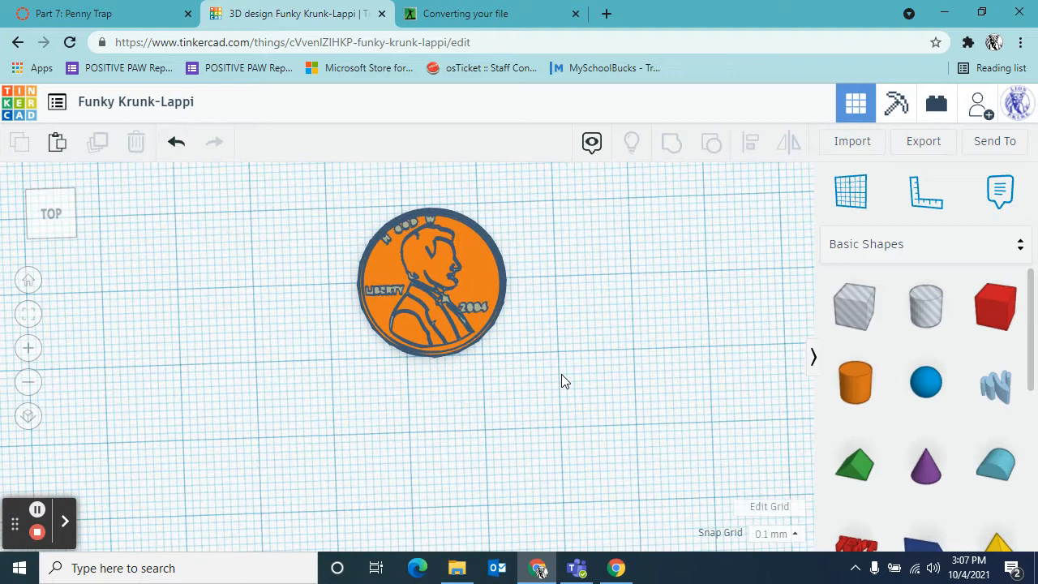
{"action": "left_click_drag", "start_coordinate": [557, 362], "coordinate": [326, 210]}
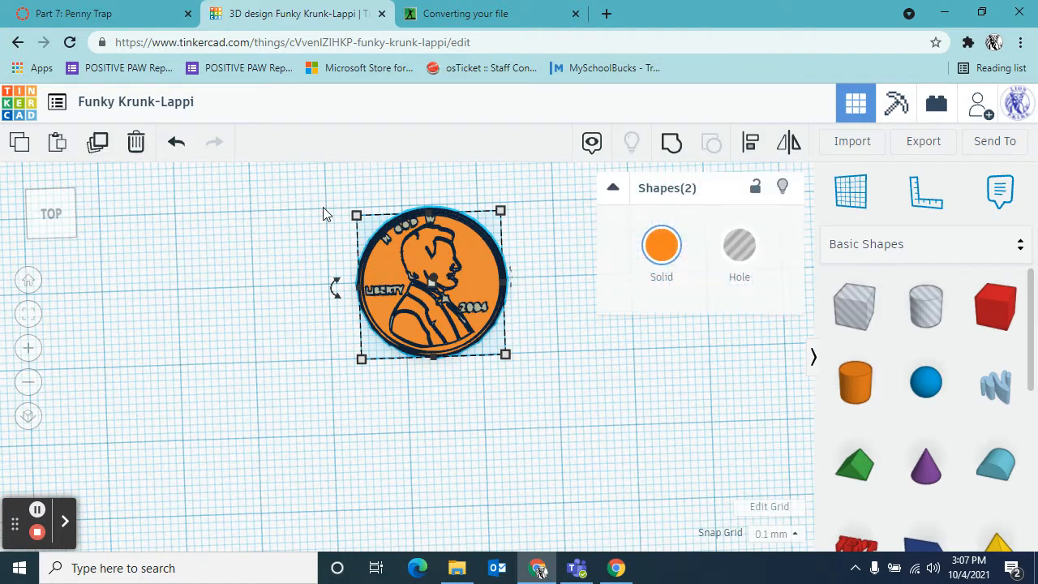
{"action": "left_click", "coordinate": [676, 149]}
{"action": "left_click", "coordinate": [582, 389]}
{"action": "right_click_drag", "start_coordinate": [619, 398], "coordinate": [605, 377]}
{"action": "scroll", "coordinate": [604, 376], "scroll_direction": "down", "scroll_amount": 3}
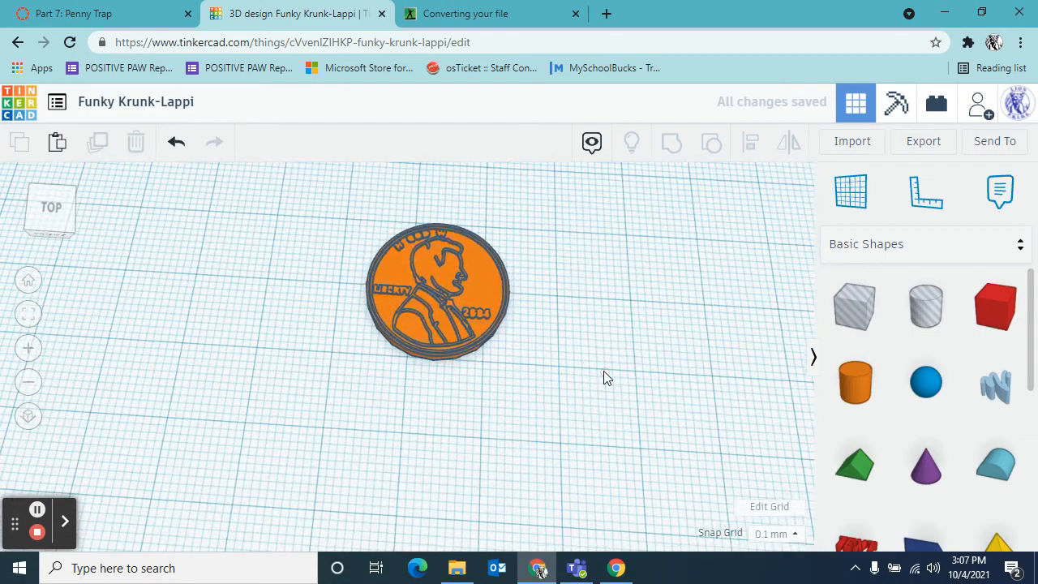
Place a solid box beside the penny and set its side-to-side width to 21 mm.
{"action": "right_click_drag", "start_coordinate": [515, 338], "coordinate": [517, 290]}
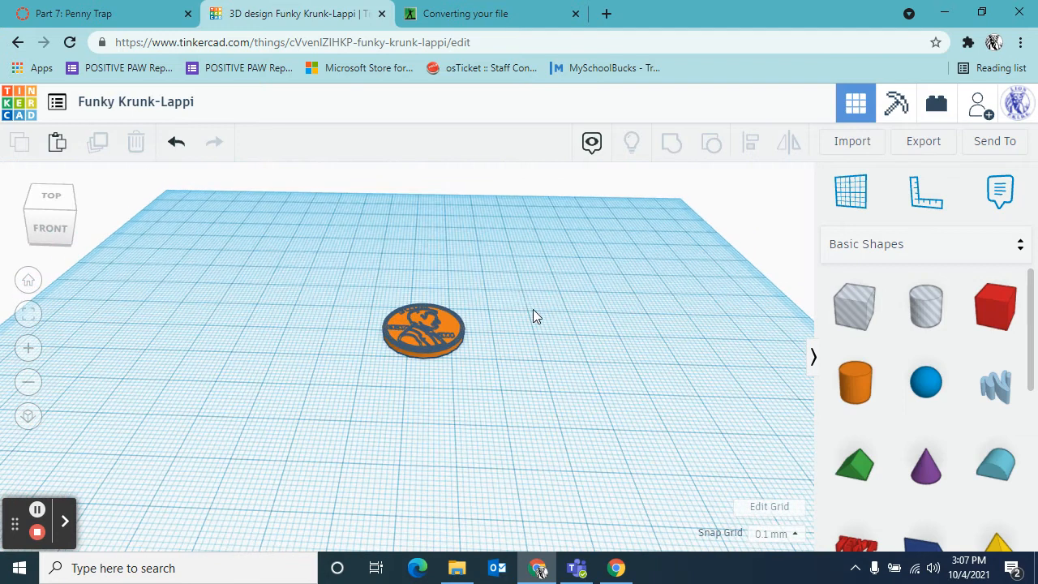
{"action": "left_click_drag", "start_coordinate": [991, 308], "coordinate": [297, 344]}
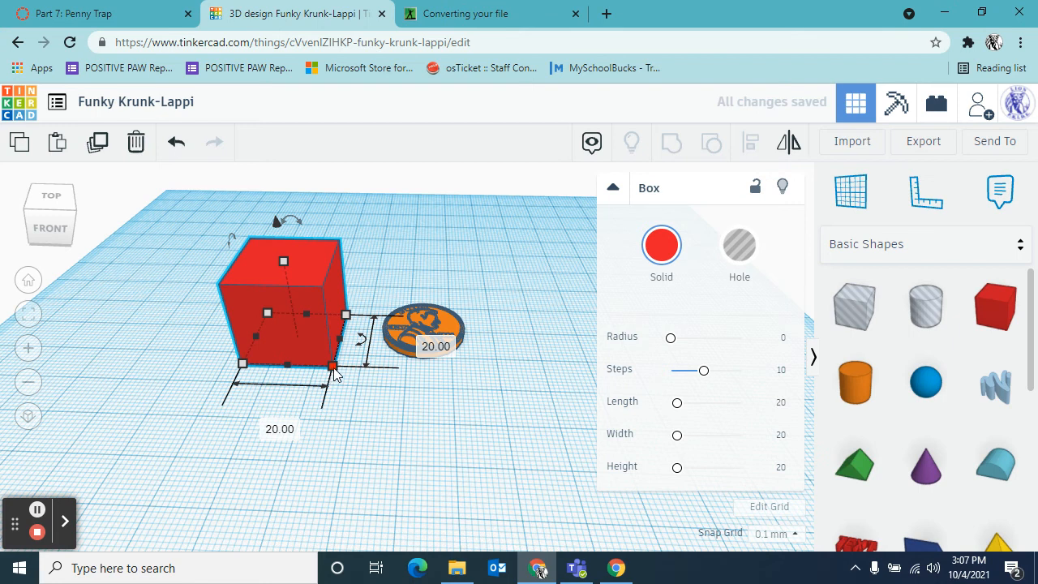
{"action": "left_click", "coordinate": [268, 423]}
{"action": "left_click", "coordinate": [273, 428]}
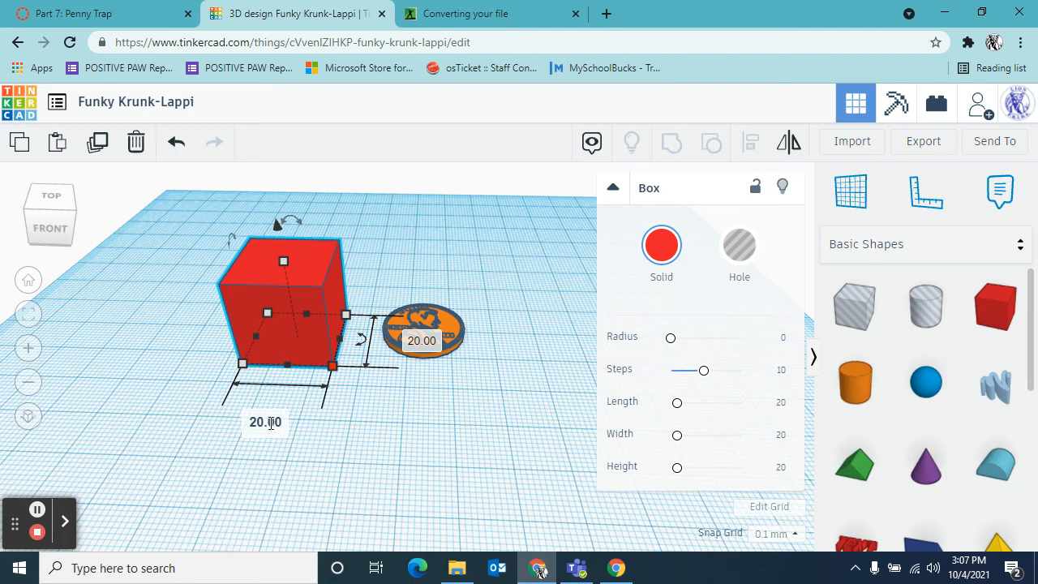
{"action": "key", "text": "BackSpace"}
{"action": "key", "text": "BackSpace"}
{"action": "key", "text": "BackSpace"}
{"action": "type", "text": "2"}
{"action": "key", "text": "BackSpace"}
{"action": "key", "text": "BackSpace"}
{"action": "key", "text": "BackSpace"}
{"action": "key", "text": "BackSpace"}
{"action": "type", "text": "21"}
Set the box's front-to-back depth and its height to 21 mm.
{"action": "left_click", "coordinate": [422, 342]}
{"action": "type", "text": "21"}
{"action": "key", "text": "Return"}
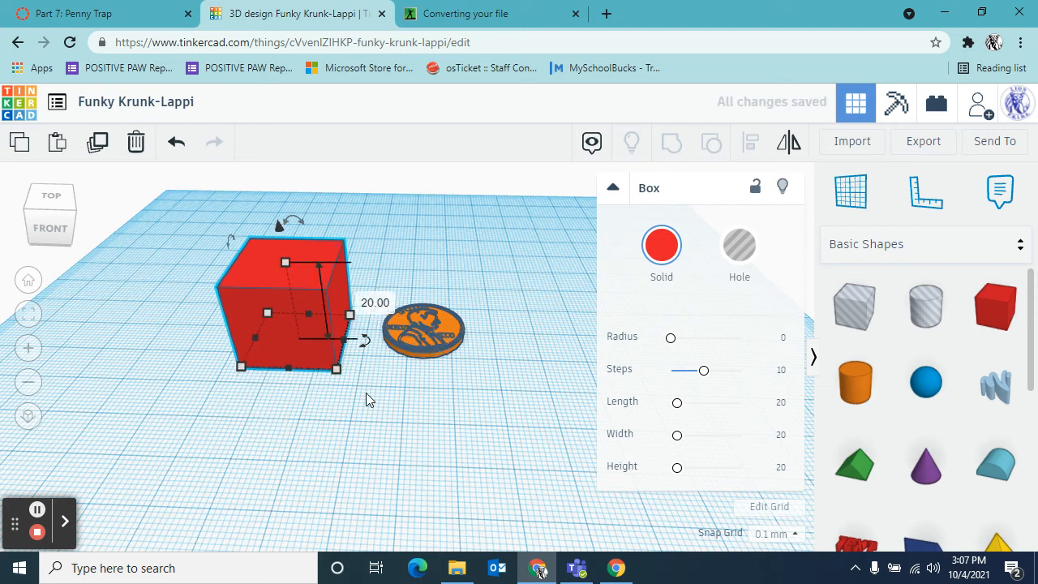
{"action": "left_click", "coordinate": [374, 302]}
{"action": "type", "text": "21"}
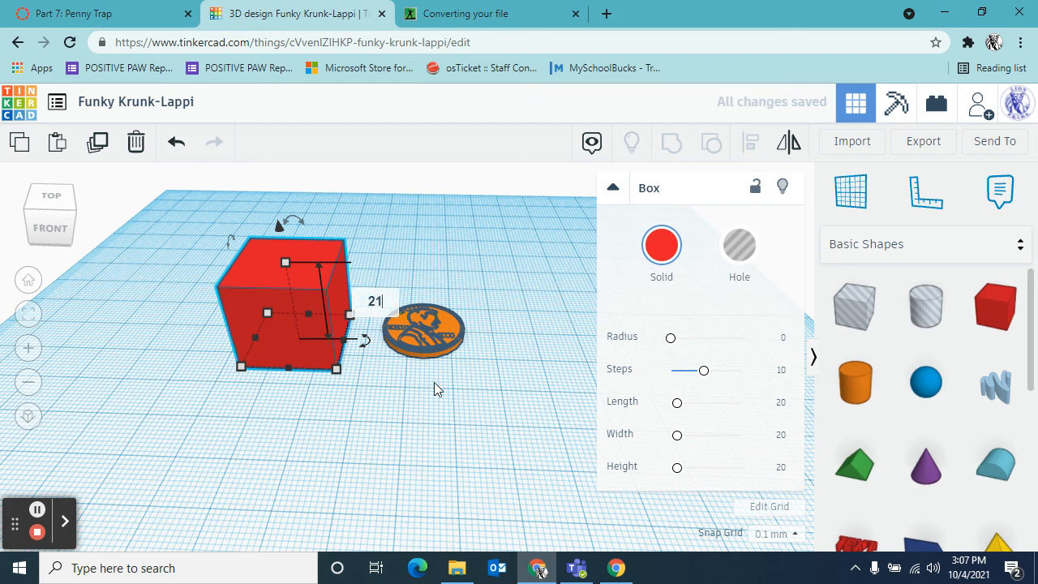
{"action": "key", "text": "Return"}
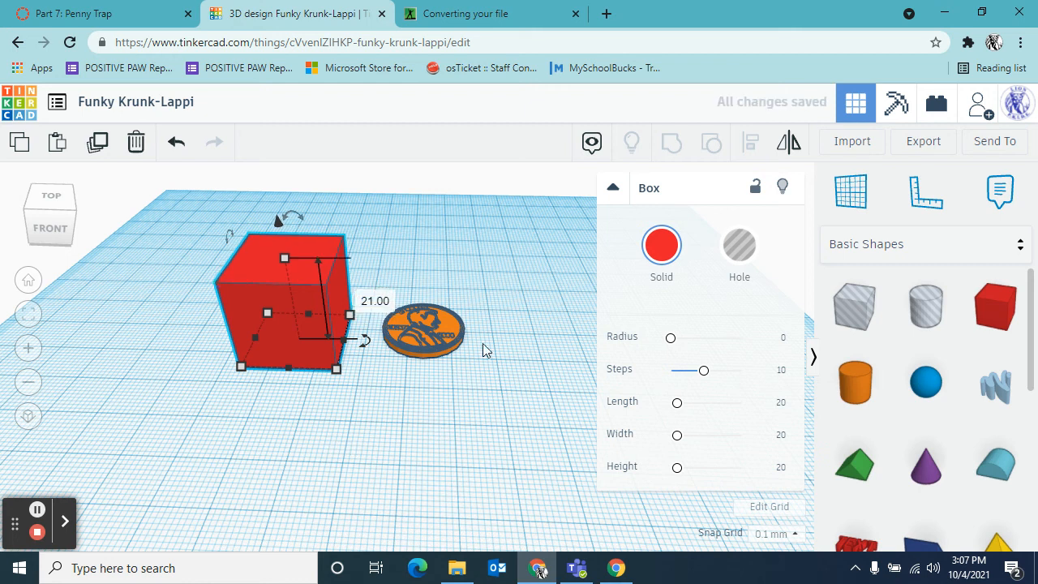
Round the box's edges with a radius of 2.
{"action": "left_click", "coordinate": [673, 344]}
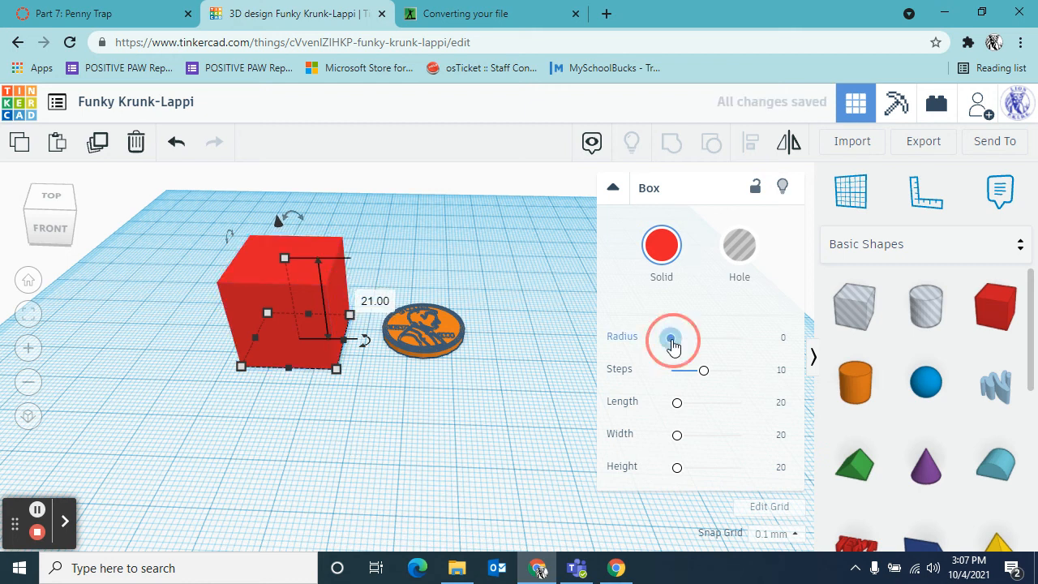
{"action": "mouse_move", "coordinate": [672, 344]}
{"action": "left_mouse_down"}
{"action": "mouse_move", "coordinate": [746, 345]}
{"action": "mouse_move", "coordinate": [707, 352]}
{"action": "mouse_move", "coordinate": [672, 340]}
{"action": "left_mouse_up"}
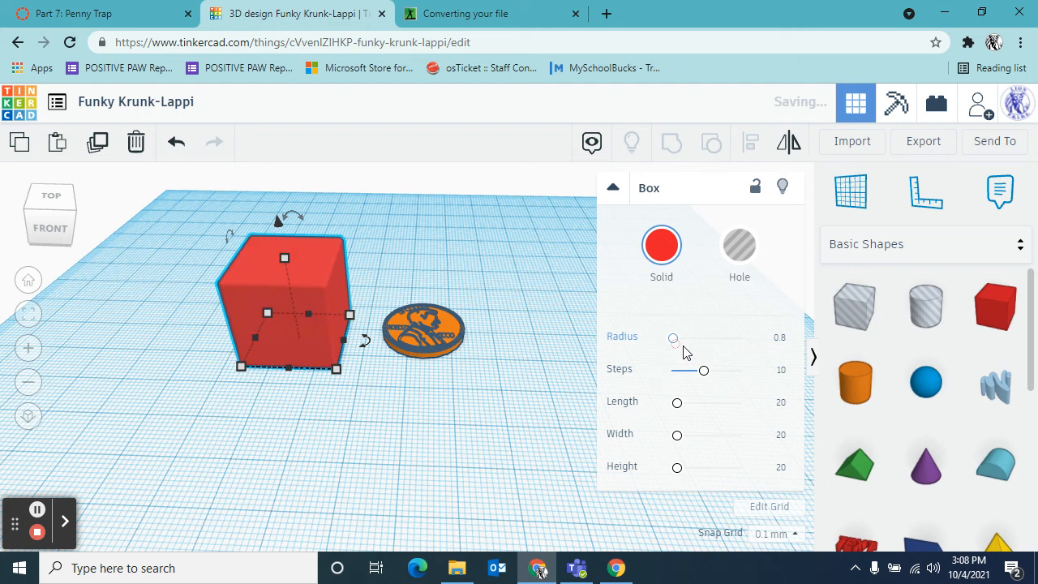
{"action": "left_click", "coordinate": [781, 340]}
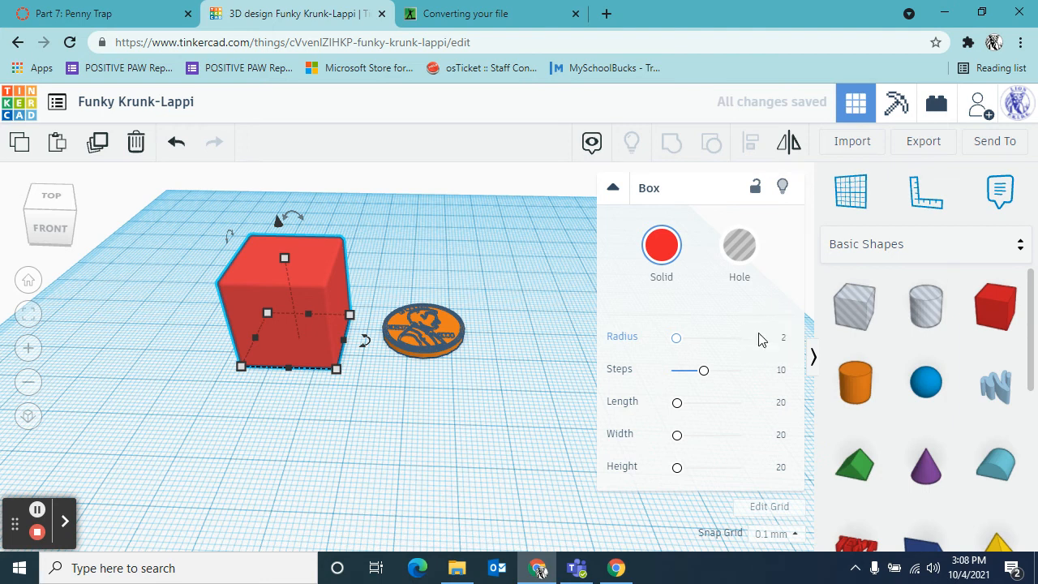
{"action": "left_click", "coordinate": [336, 436]}
{"action": "right_click_drag", "start_coordinate": [336, 436], "coordinate": [629, 336]}
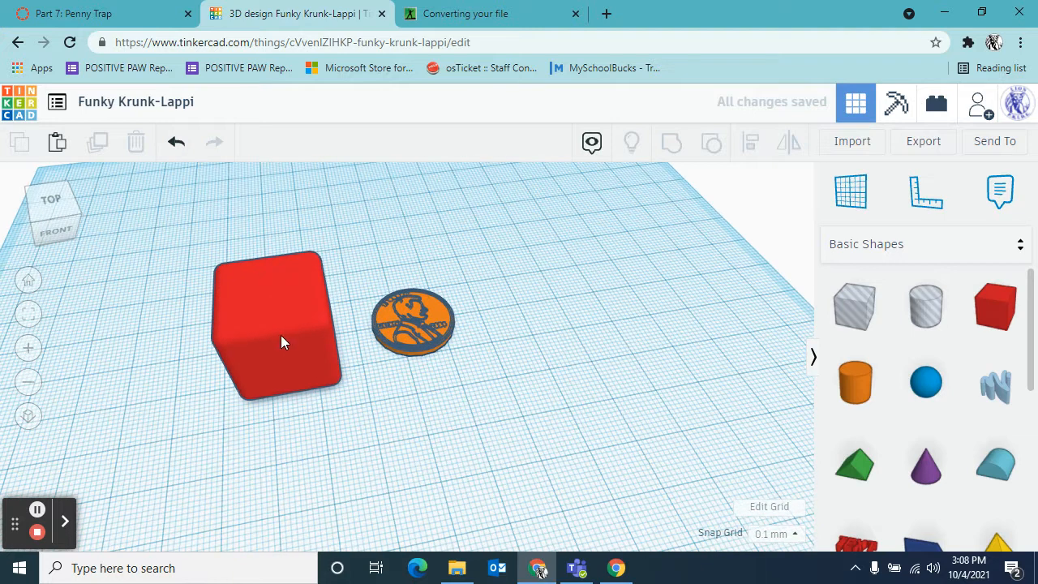
Set the red box's edge radius to 3.
{"action": "left_click", "coordinate": [281, 337]}
{"action": "left_click", "coordinate": [791, 339]}
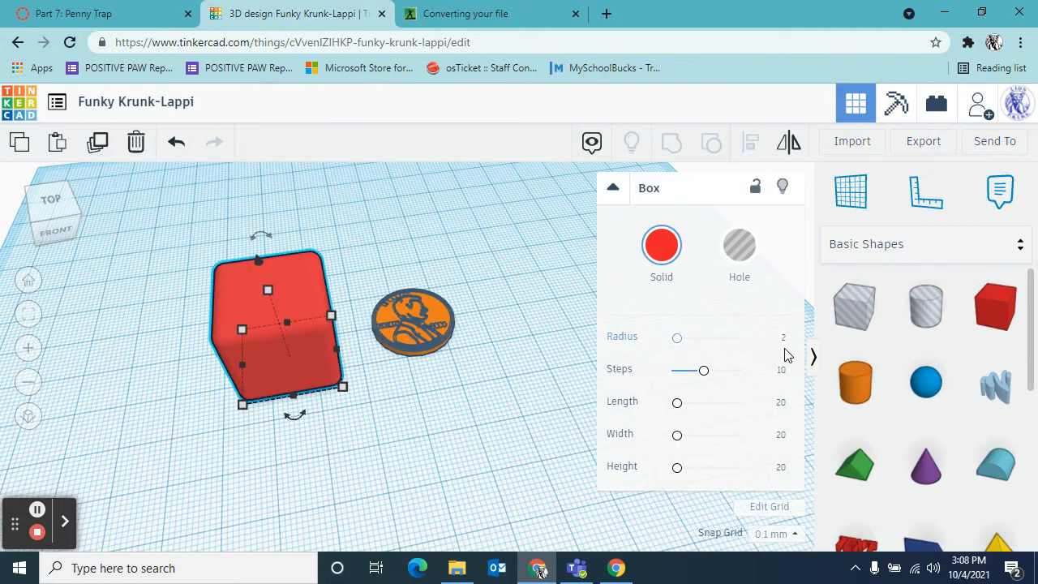
{"action": "left_click", "coordinate": [788, 340]}
{"action": "type", "text": "3"}
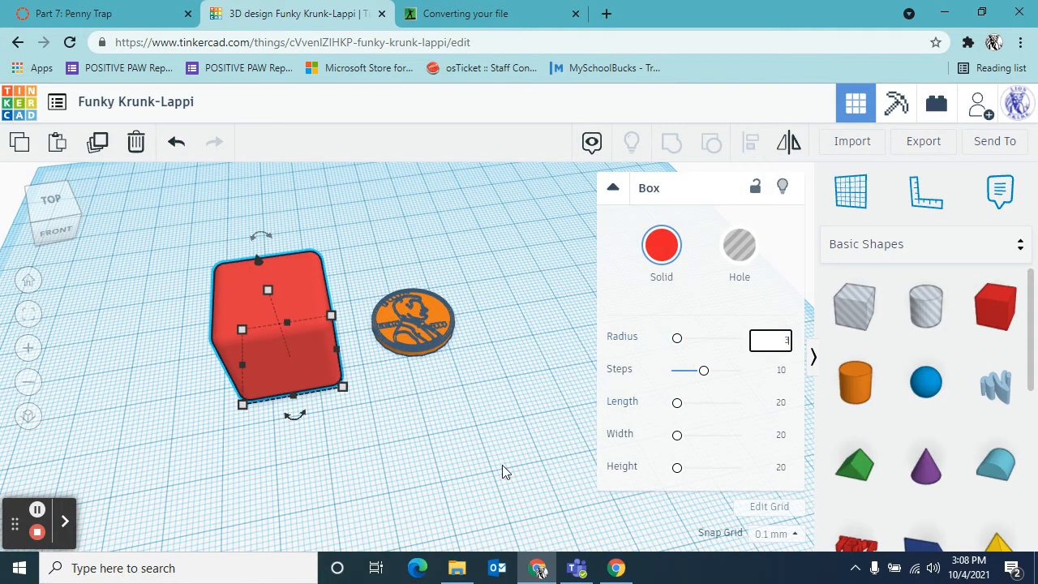
{"action": "key", "text": "Return"}
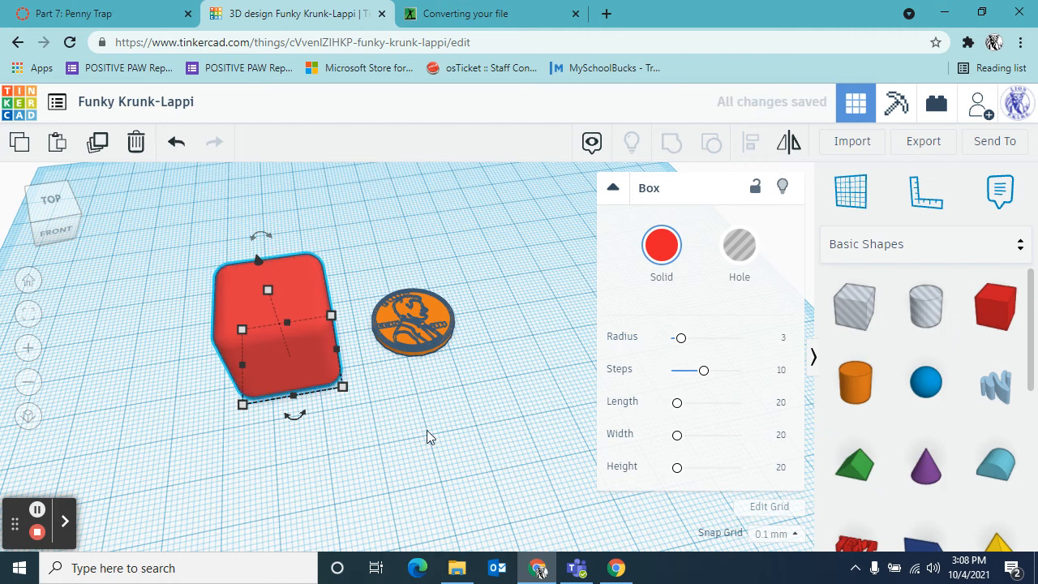
{"action": "left_click", "coordinate": [374, 444]}
{"action": "right_click_drag", "start_coordinate": [374, 444], "coordinate": [351, 439]}
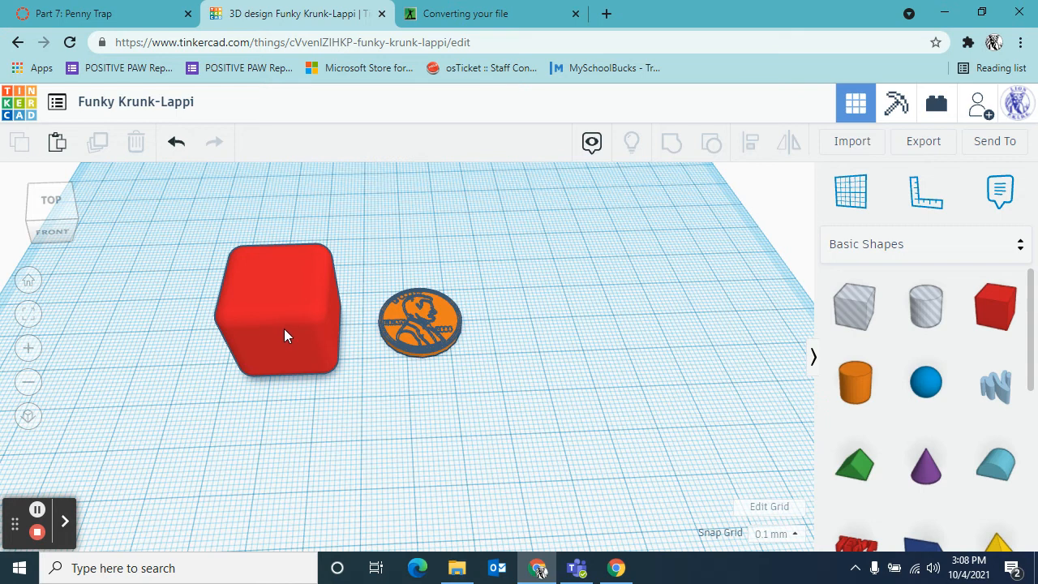
Shift the box and the penny on the workplane and add a sphere beside the penny.
{"action": "left_click_drag", "start_coordinate": [286, 304], "coordinate": [307, 382]}
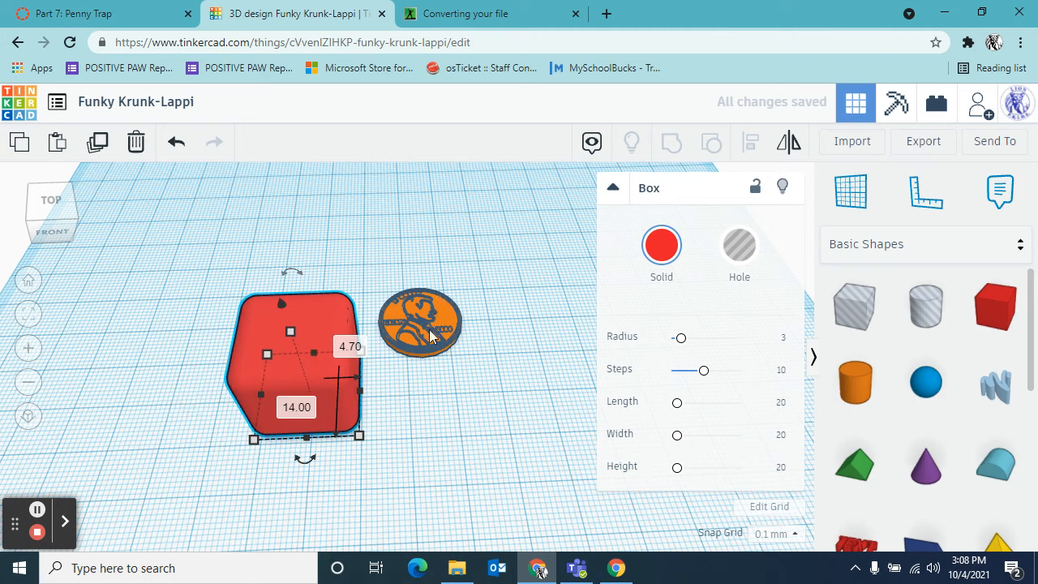
{"action": "left_click_drag", "start_coordinate": [425, 335], "coordinate": [474, 354]}
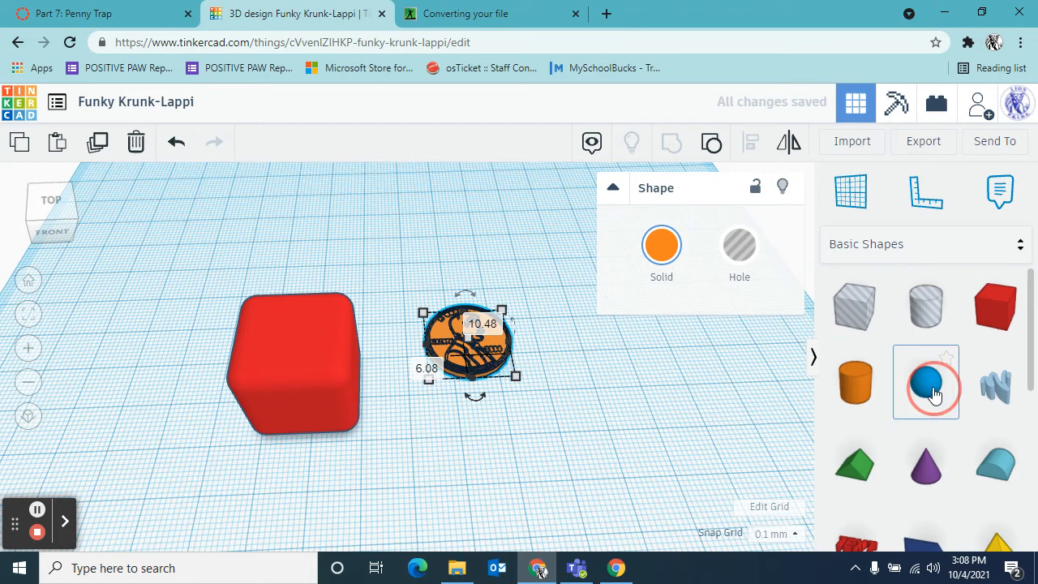
{"action": "left_click_drag", "start_coordinate": [934, 386], "coordinate": [555, 425]}
Compare the base dimensions of the penny and the sphere.
{"action": "left_click", "coordinate": [465, 341]}
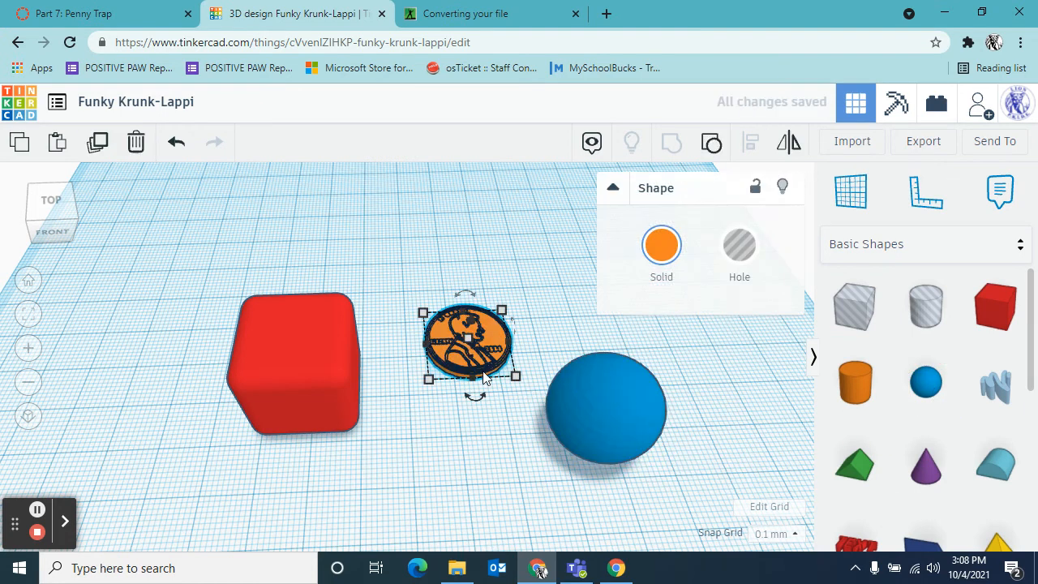
{"action": "mouse_move", "coordinate": [516, 386]}
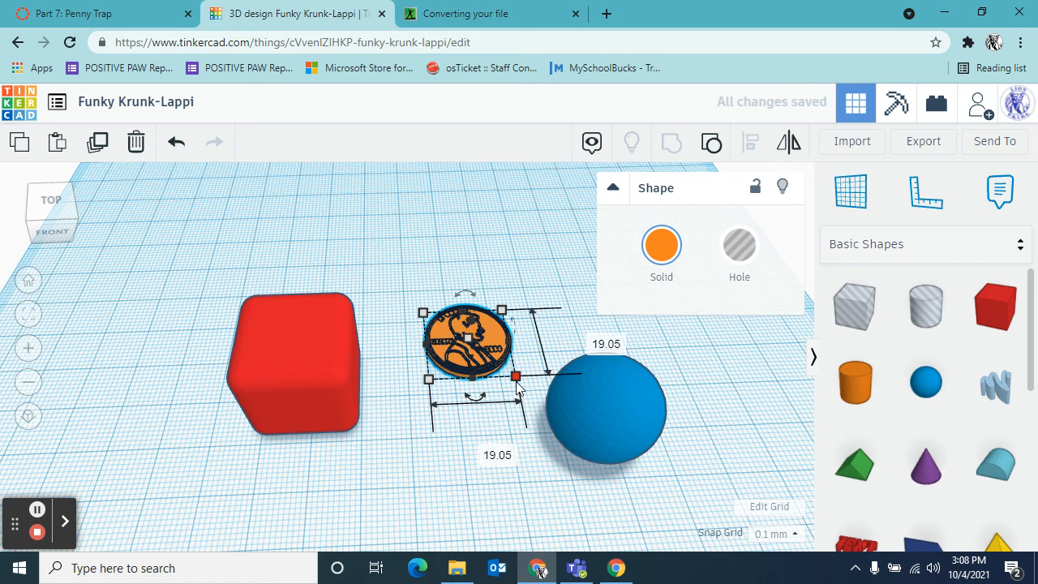
{"action": "left_click", "coordinate": [582, 417]}
{"action": "mouse_move", "coordinate": [548, 484]}
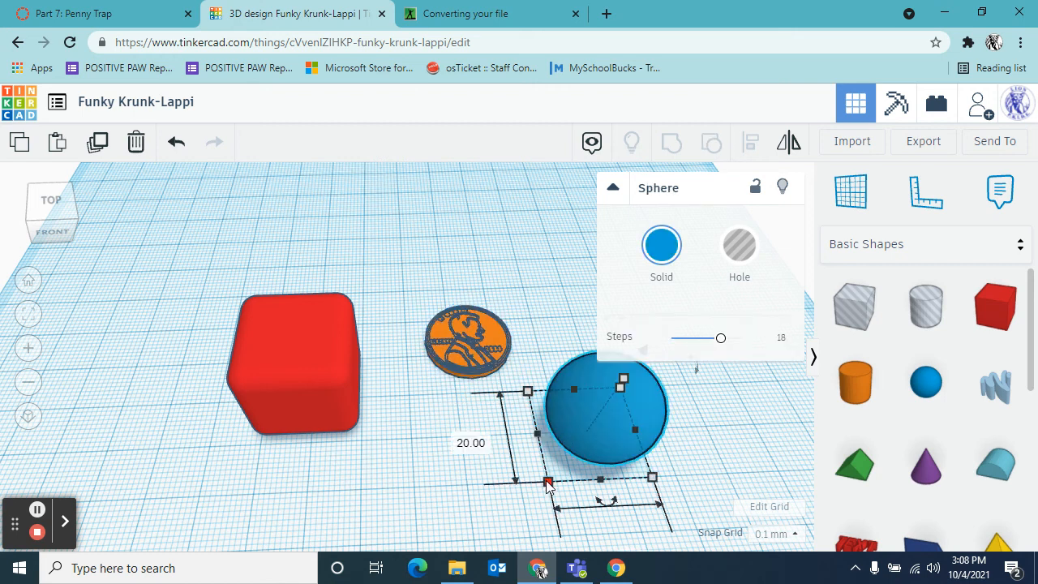
Collapse the sphere's properties and move the sphere toward the back of the workplane, away from the penny.
{"action": "left_click", "coordinate": [612, 189]}
{"action": "right_click_drag", "start_coordinate": [695, 364], "coordinate": [708, 400]}
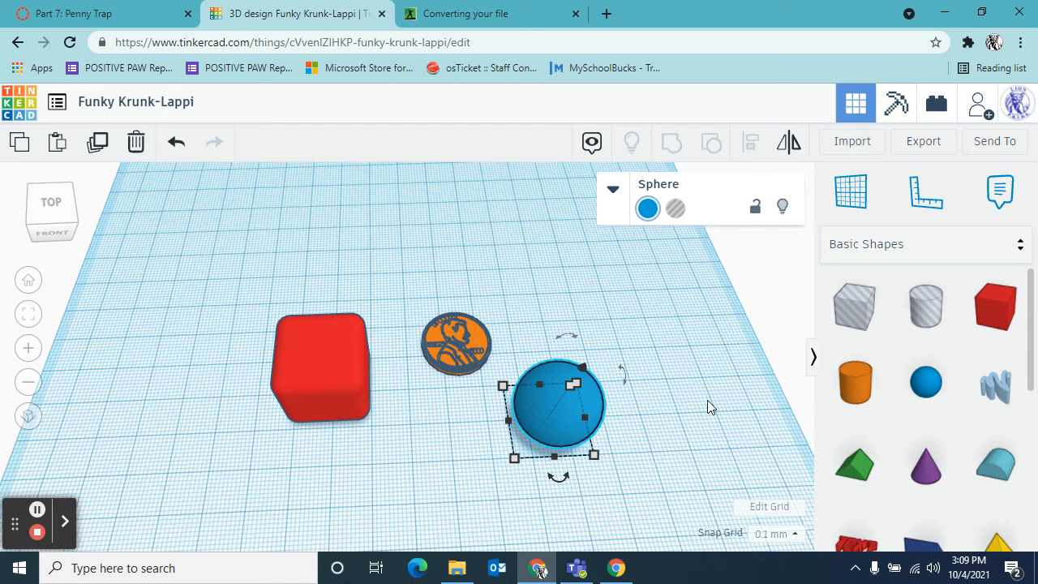
{"action": "left_click_drag", "start_coordinate": [559, 416], "coordinate": [659, 304]}
Add a solid cylinder in front of the penny and set its front-to-back depth to 16 mm.
{"action": "right_click_drag", "start_coordinate": [331, 422], "coordinate": [448, 376]}
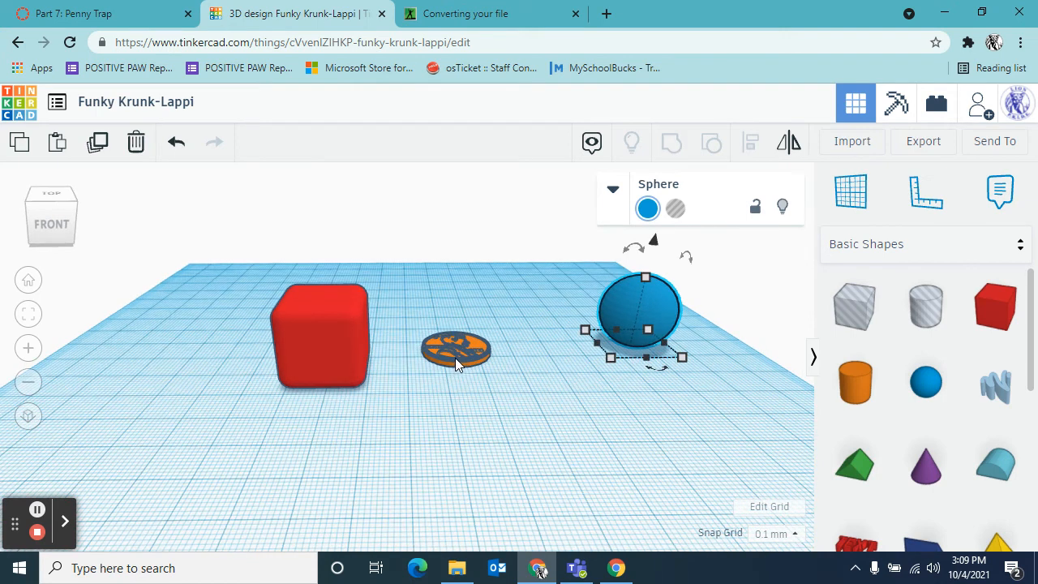
{"action": "left_click_drag", "start_coordinate": [864, 394], "coordinate": [496, 453]}
{"action": "right_click_drag", "start_coordinate": [611, 424], "coordinate": [609, 426]}
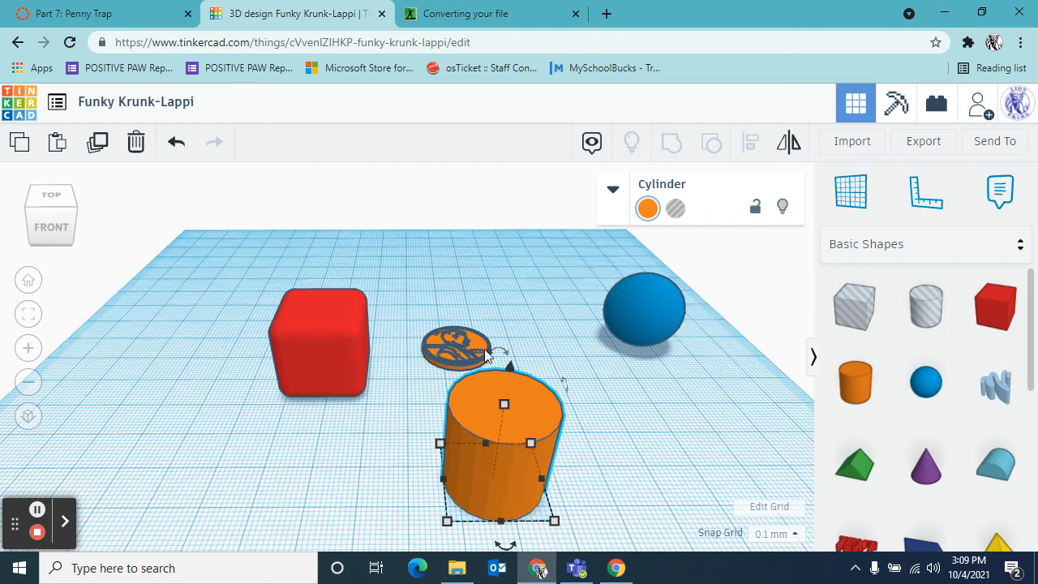
{"action": "left_click", "coordinate": [446, 521]}
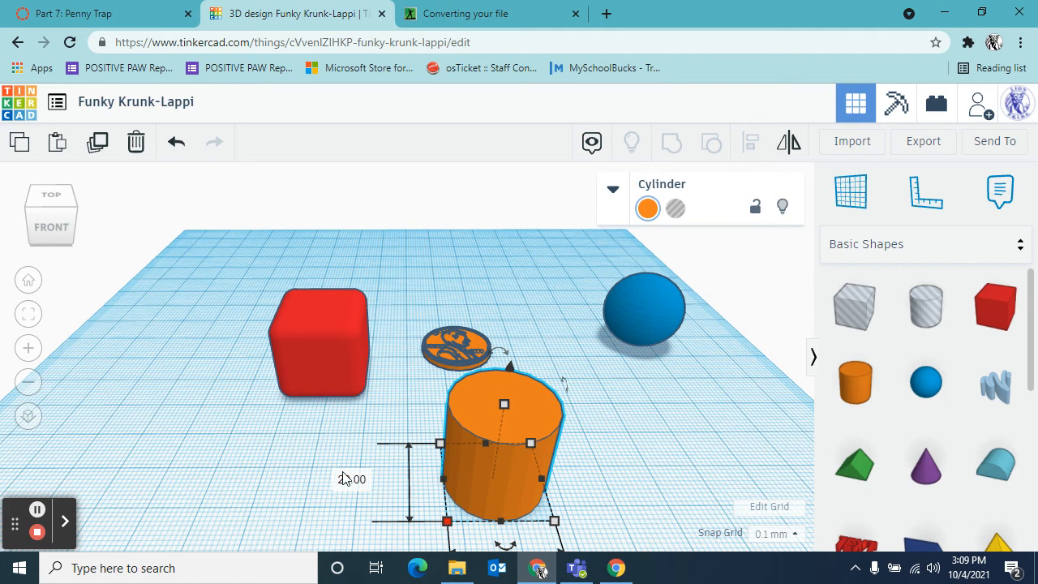
{"action": "scroll", "coordinate": [624, 463], "scroll_direction": "down", "scroll_amount": 3}
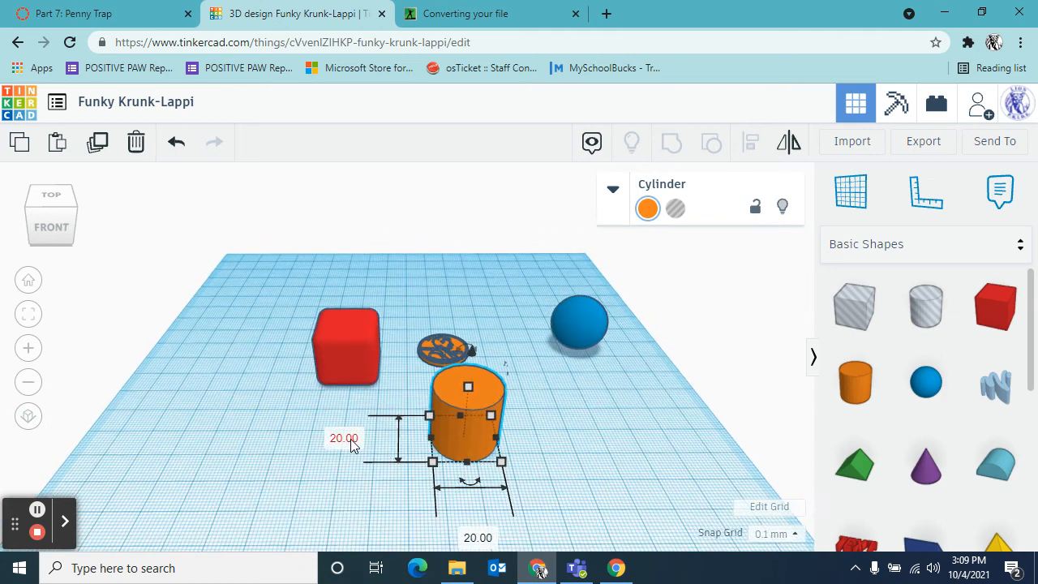
{"action": "left_click", "coordinate": [353, 438]}
{"action": "left_click", "coordinate": [353, 438]}
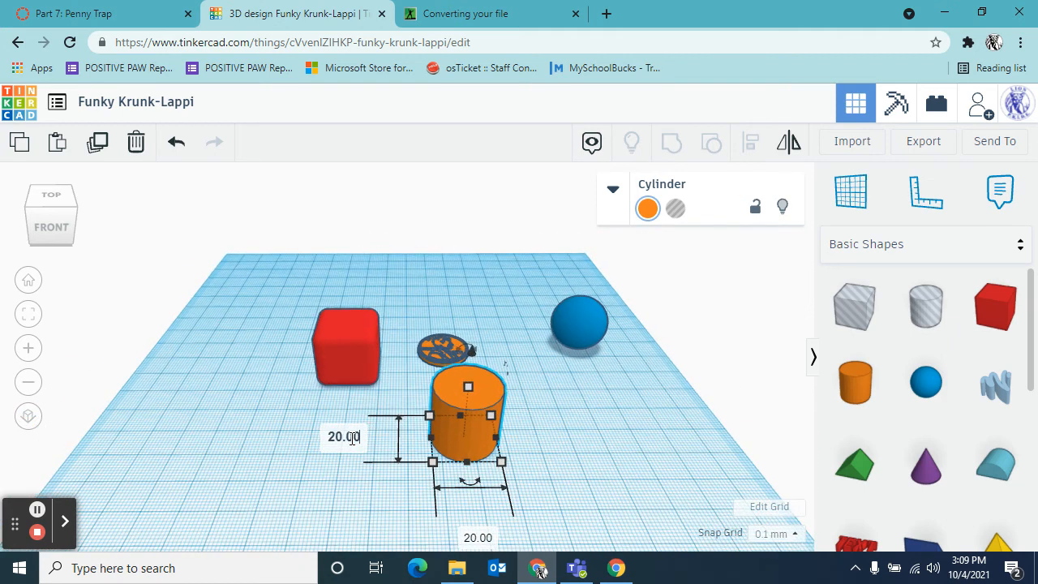
{"action": "key", "text": "BackSpace"}
{"action": "key", "text": "BackSpace"}
{"action": "key", "text": "BackSpace"}
{"action": "left_click", "coordinate": [365, 527]}
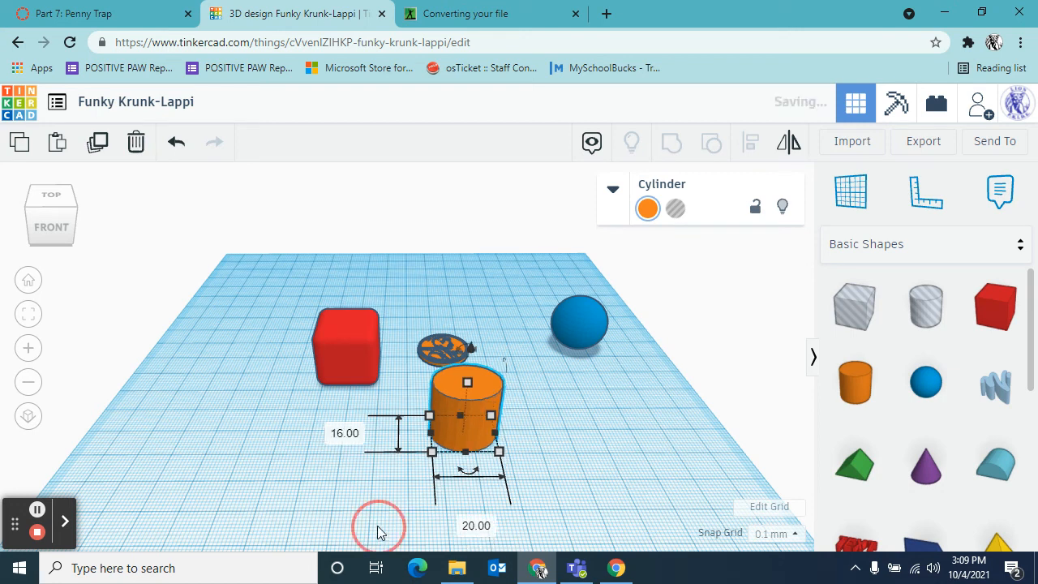
Set the new cylinder's side-to-side width to 16 mm and stretch its height to about 41.6 mm.
{"action": "left_click", "coordinate": [479, 524]}
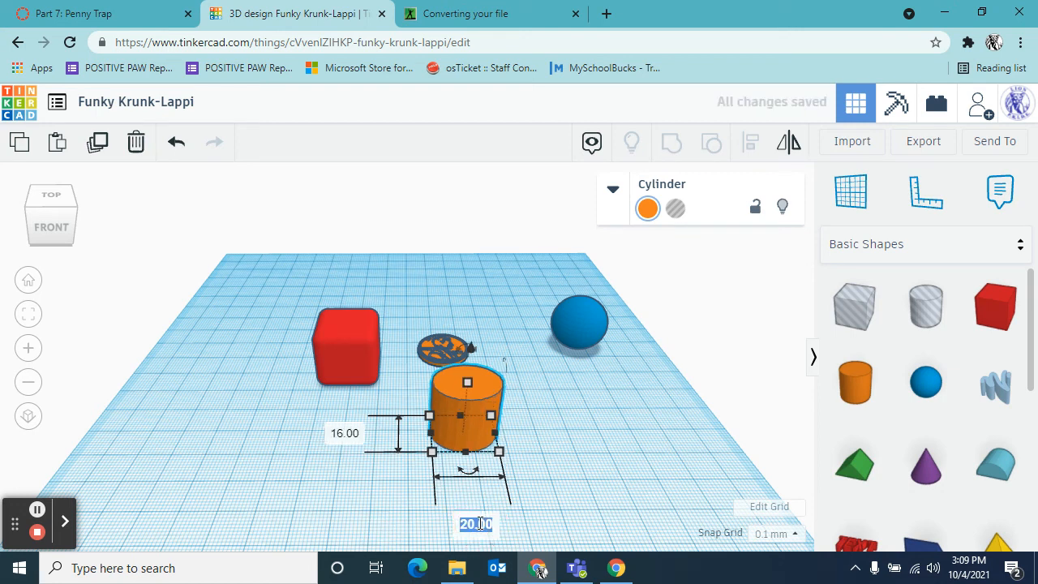
{"action": "type", "text": "16"}
{"action": "key", "text": "Return"}
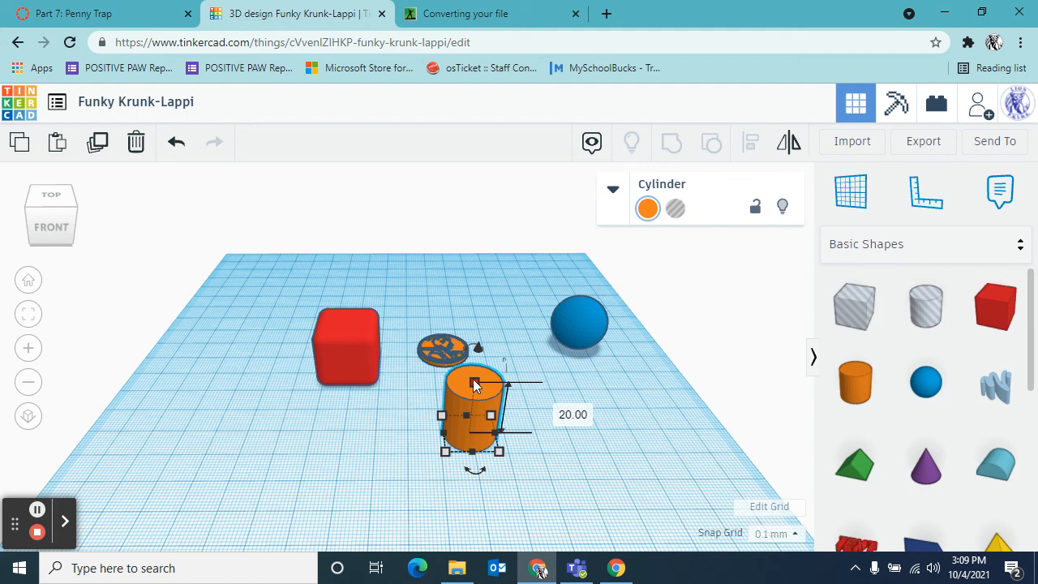
{"action": "left_click_drag", "start_coordinate": [478, 378], "coordinate": [481, 317]}
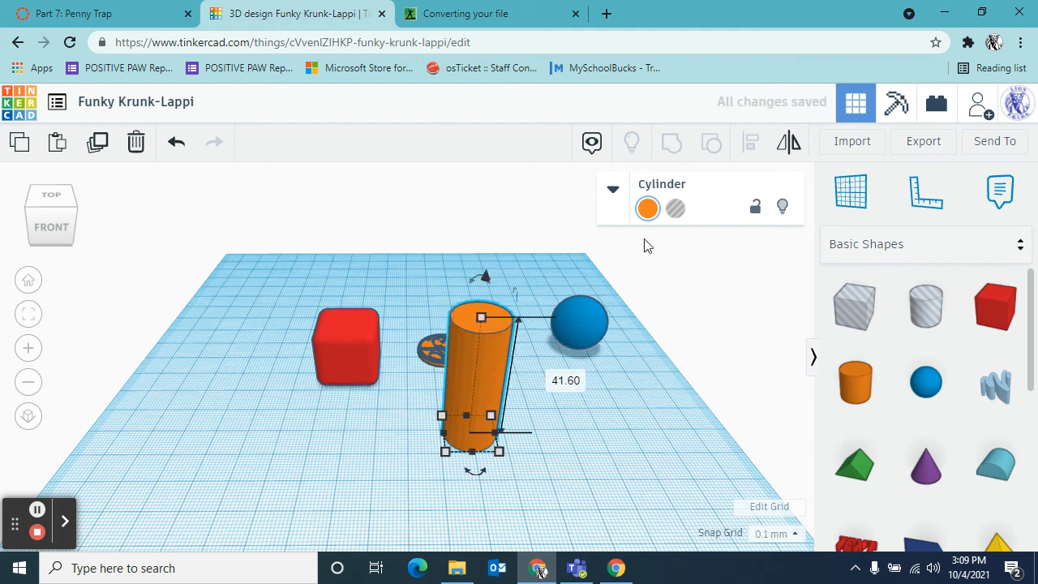
Turn the tall cylinder into a hole and spread three copies of it across the workplane around the box, penny and sphere.
{"action": "left_click", "coordinate": [676, 209]}
{"action": "left_click_drag", "start_coordinate": [489, 361], "coordinate": [345, 299]}
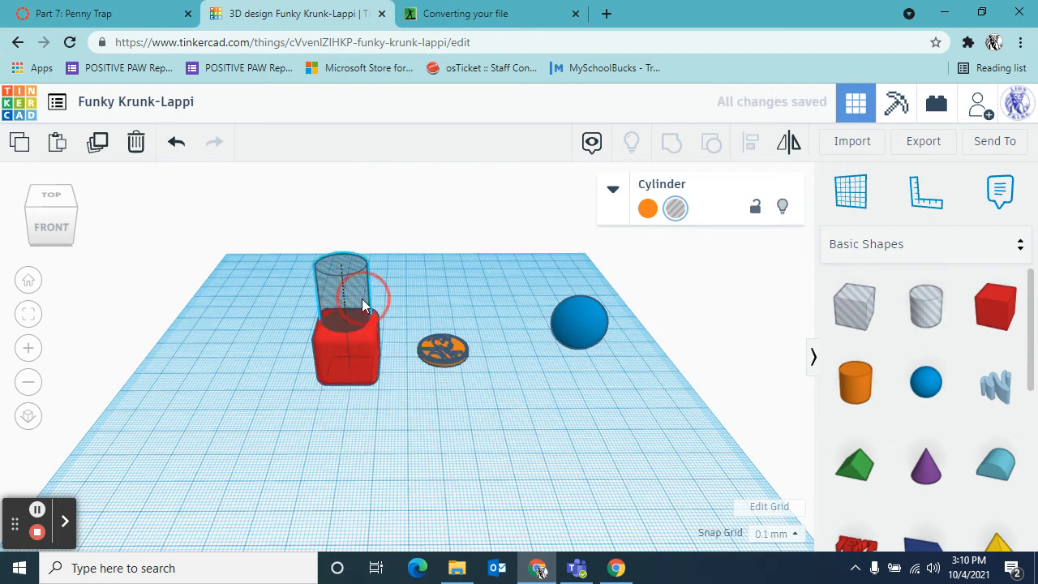
{"action": "left_click_drag", "start_coordinate": [362, 298], "coordinate": [575, 418]}
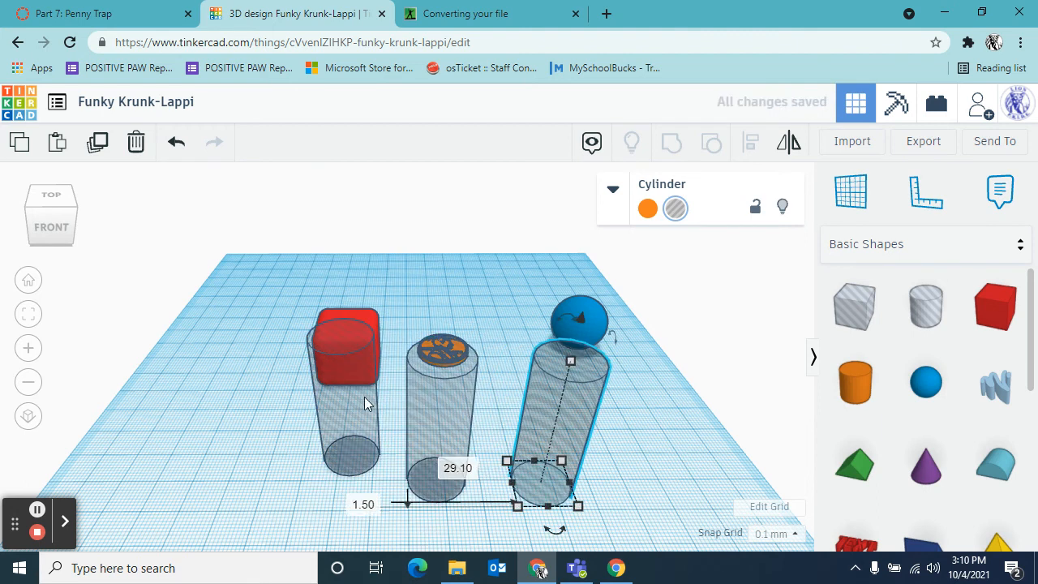
{"action": "left_click_drag", "start_coordinate": [364, 397], "coordinate": [238, 369]}
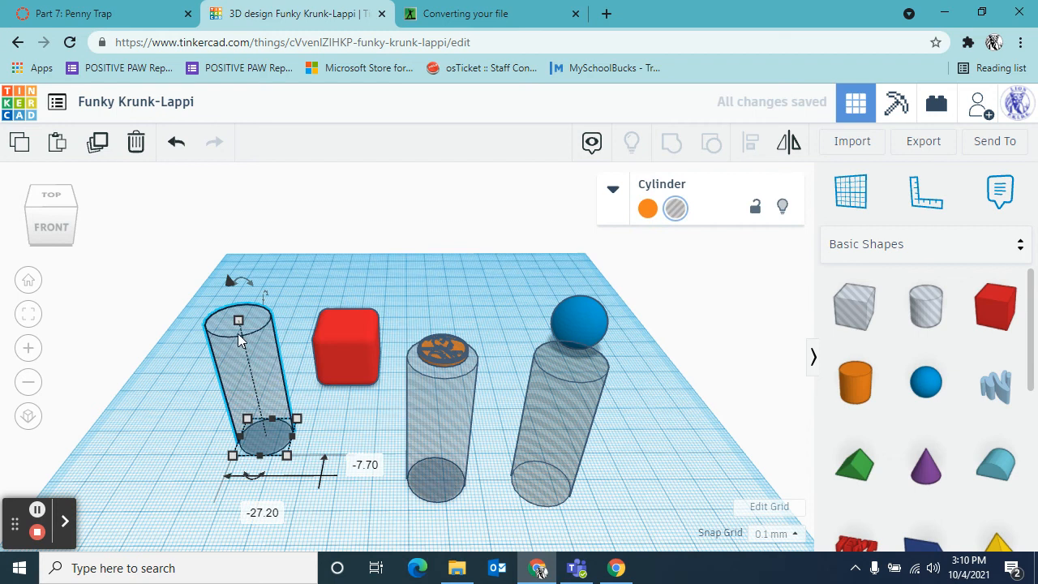
Rotate the middle cylinder hole, the one in front of the penny, by 90° so it lies side to side.
{"action": "left_click", "coordinate": [454, 419]}
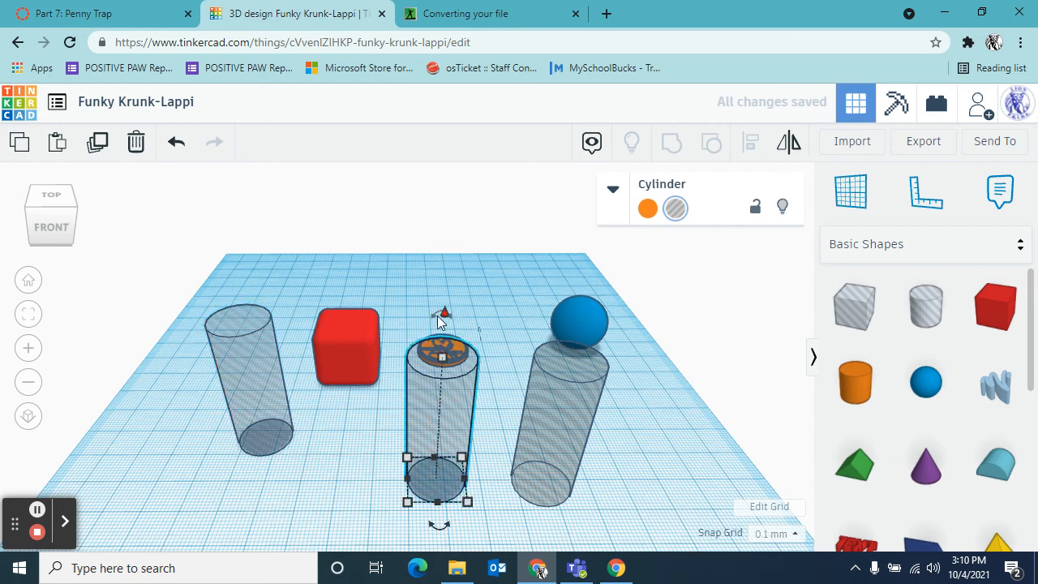
{"action": "mouse_move", "coordinate": [437, 316]}
{"action": "left_click", "coordinate": [442, 280]}
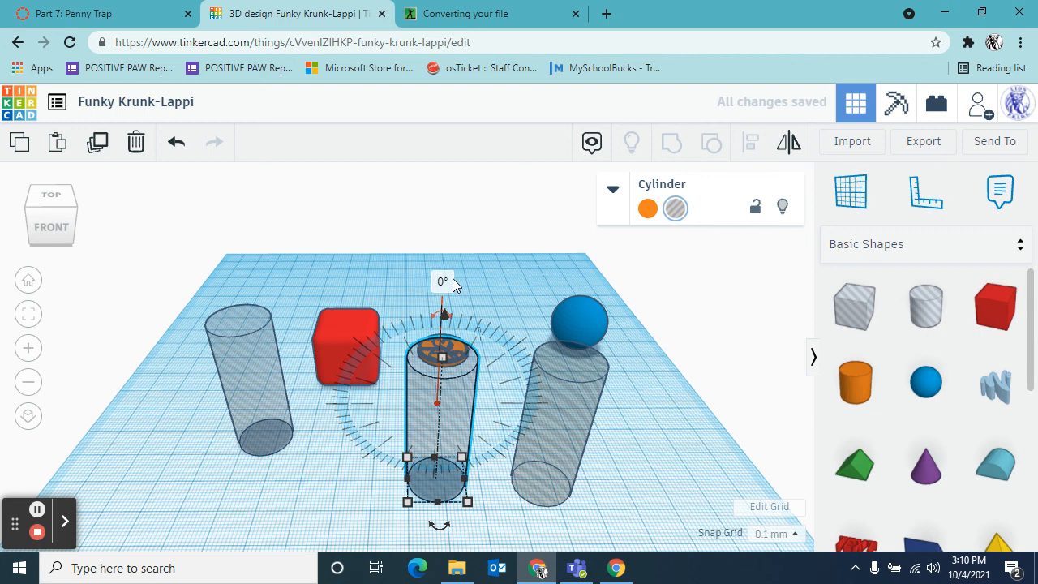
{"action": "left_click", "coordinate": [442, 281]}
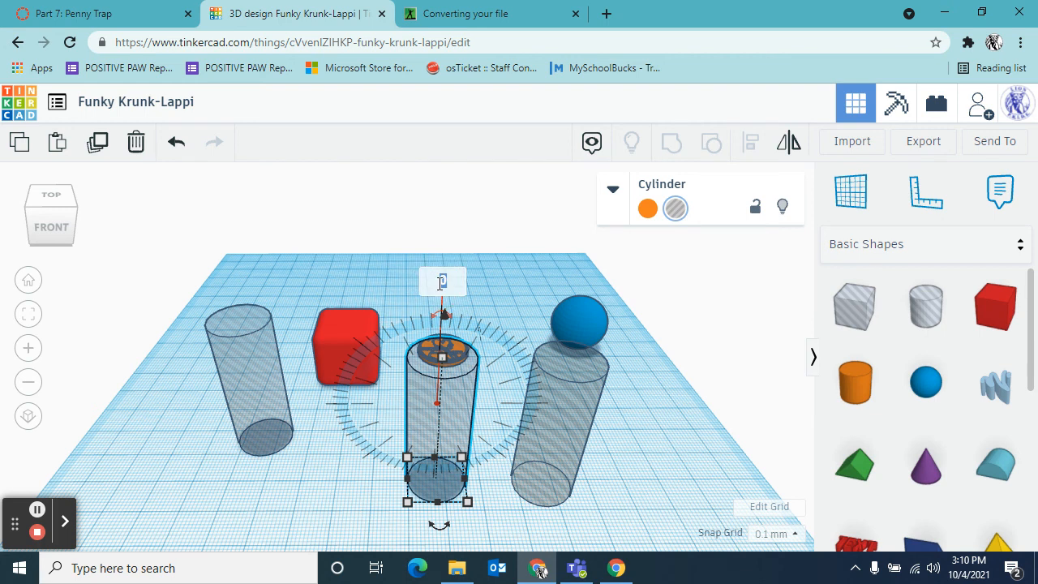
{"action": "type", "text": "90"}
{"action": "key", "text": "Return"}
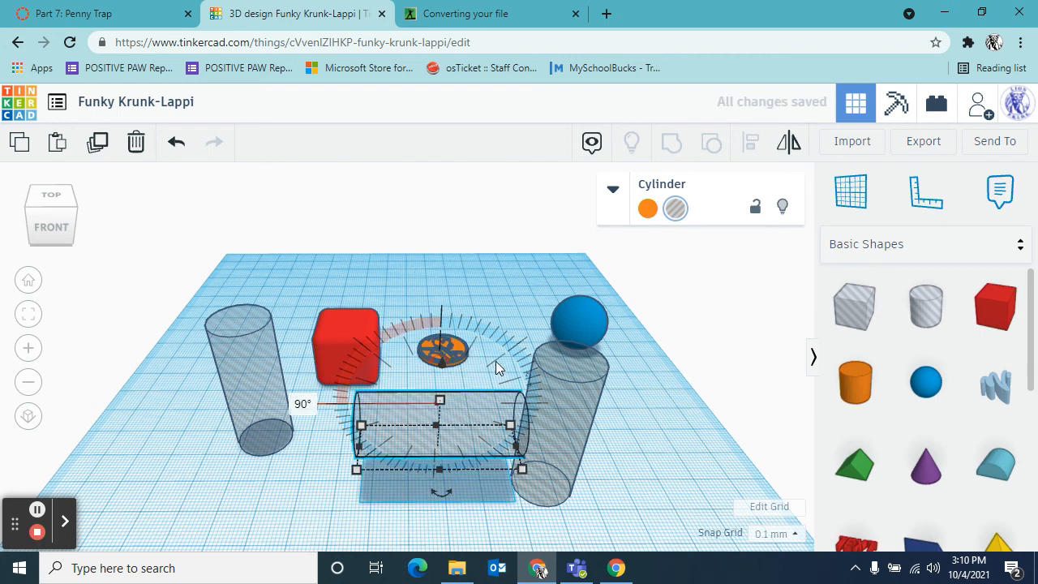
Rotate the upright cylinder hole in front of the sphere by 90° so it lies front to back.
{"action": "right_click_drag", "start_coordinate": [341, 466], "coordinate": [560, 493]}
{"action": "right_click_drag", "start_coordinate": [486, 282], "coordinate": [441, 289]}
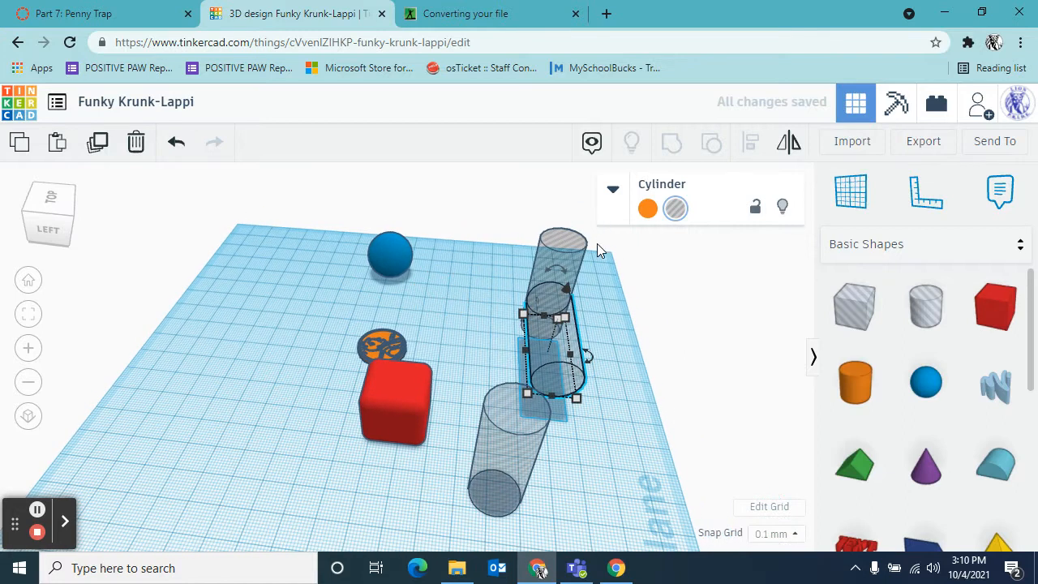
{"action": "left_click", "coordinate": [570, 234]}
{"action": "left_click_drag", "start_coordinate": [557, 211], "coordinate": [570, 190]}
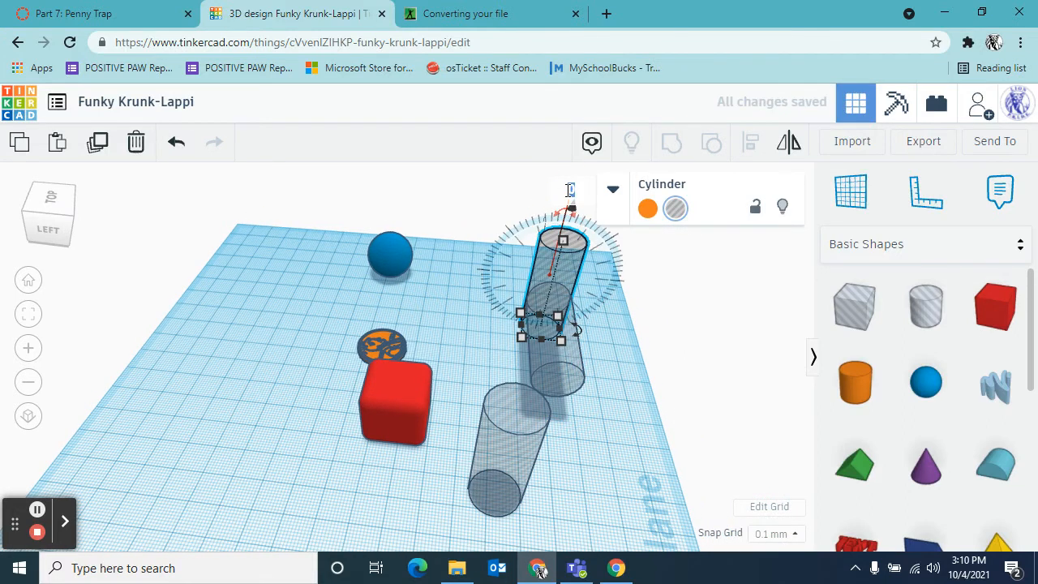
{"action": "type", "text": "90"}
{"action": "key", "text": "Return"}
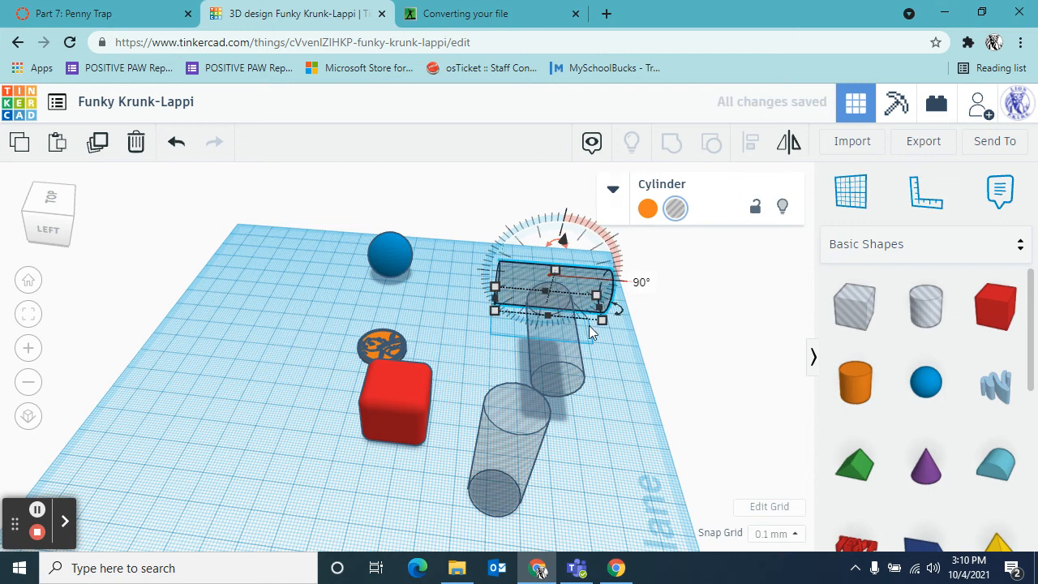
{"action": "left_click", "coordinate": [572, 436]}
{"action": "left_click", "coordinate": [590, 438]}
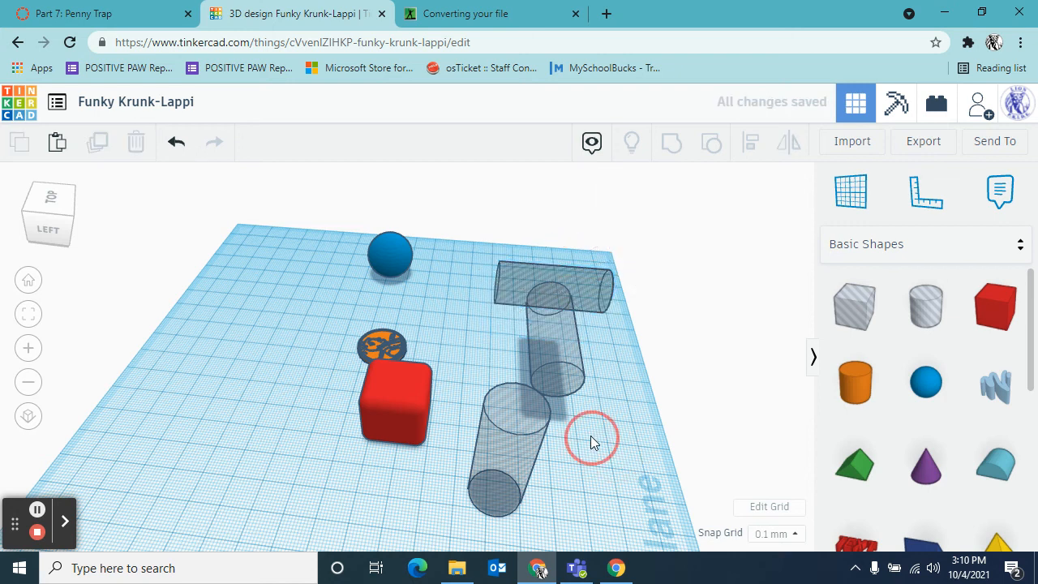
Move the three cylinder holes onto the rounded box and shift the penny over beside the sphere.
{"action": "right_click_drag", "start_coordinate": [591, 436], "coordinate": [203, 330]}
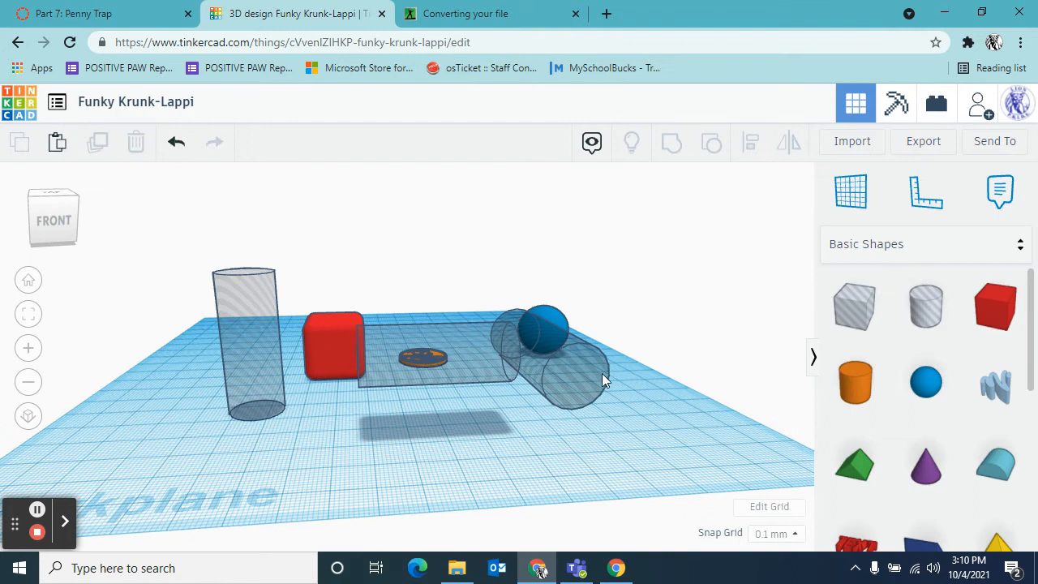
{"action": "left_click", "coordinate": [386, 442]}
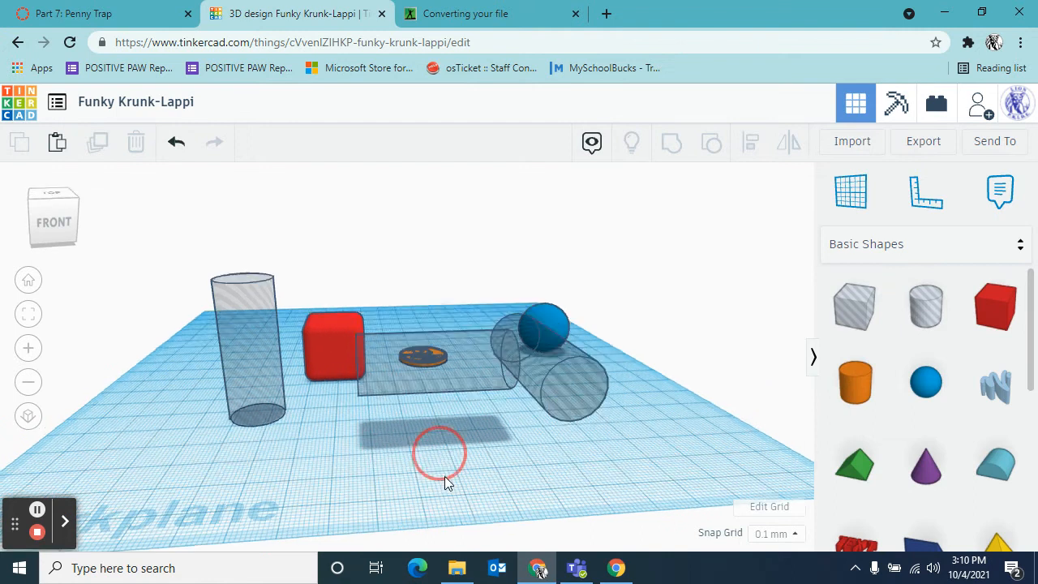
{"action": "left_click_drag", "start_coordinate": [446, 480], "coordinate": [320, 371]}
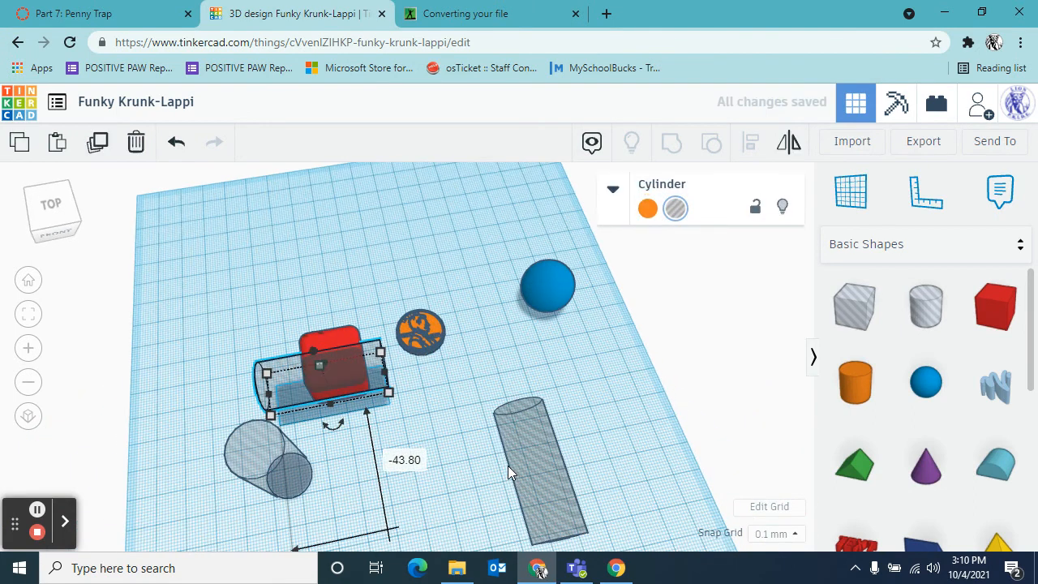
{"action": "left_click_drag", "start_coordinate": [519, 464], "coordinate": [328, 374]}
{"action": "left_click_drag", "start_coordinate": [427, 342], "coordinate": [495, 294]}
{"action": "left_click_drag", "start_coordinate": [256, 448], "coordinate": [308, 367]}
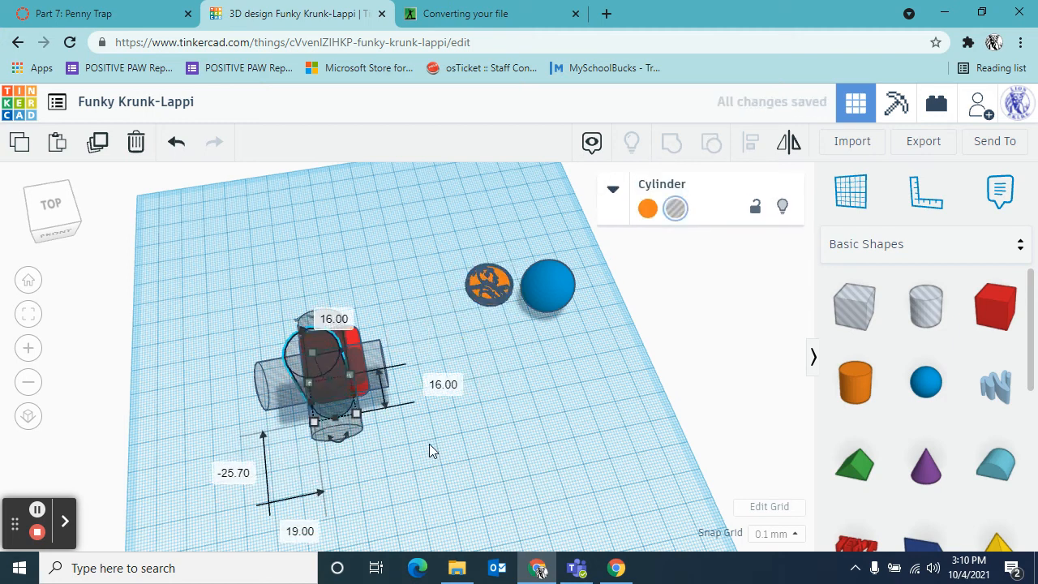
Select the rounded box with its three cylinder holes and align their centers on all three axes.
{"action": "right_click_drag", "start_coordinate": [429, 443], "coordinate": [272, 299]}
{"action": "left_click_drag", "start_coordinate": [229, 213], "coordinate": [412, 442]}
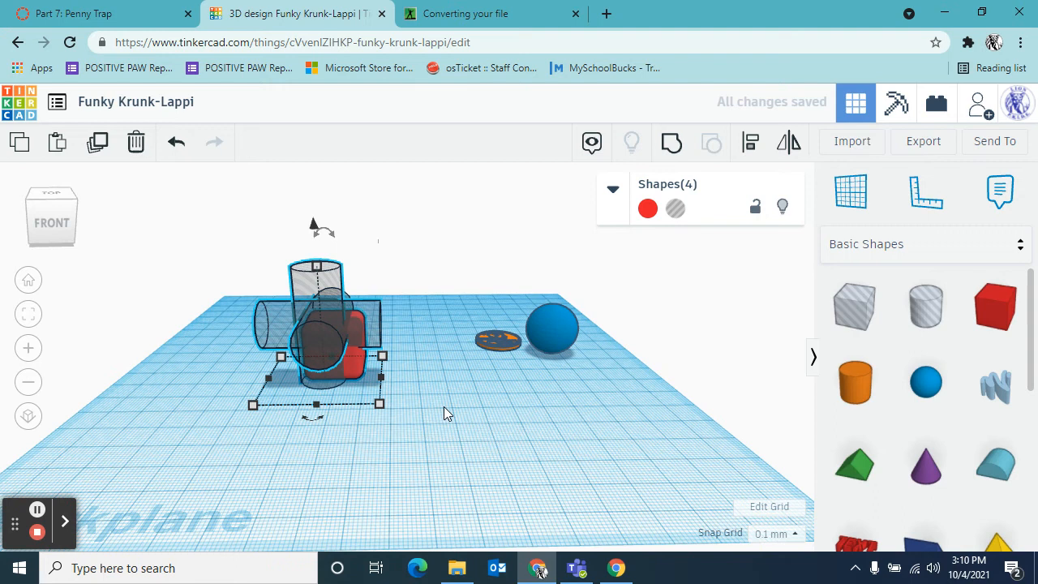
{"action": "left_click", "coordinate": [752, 144]}
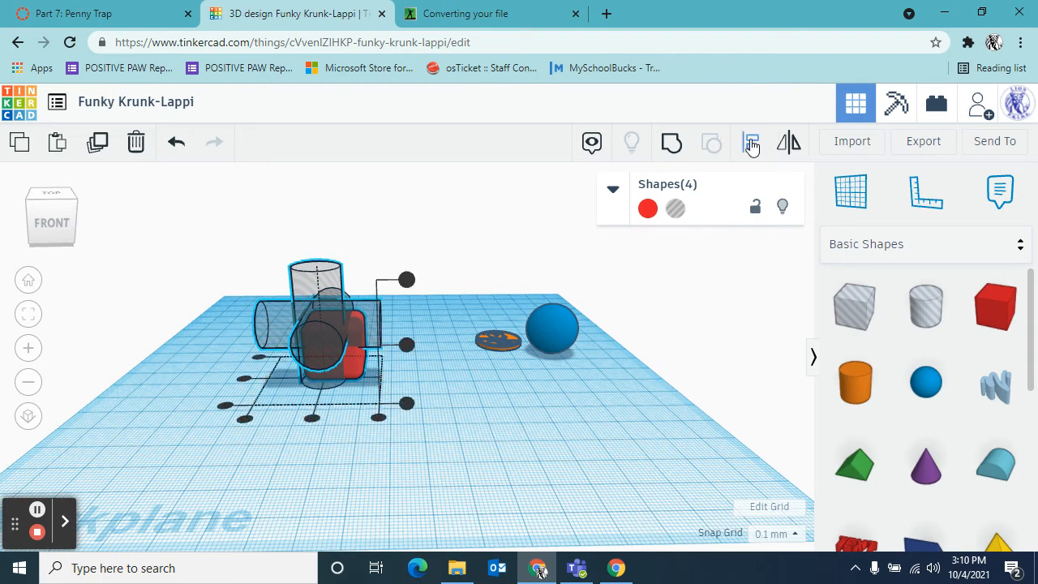
{"action": "left_click", "coordinate": [313, 420]}
{"action": "left_click", "coordinate": [245, 379]}
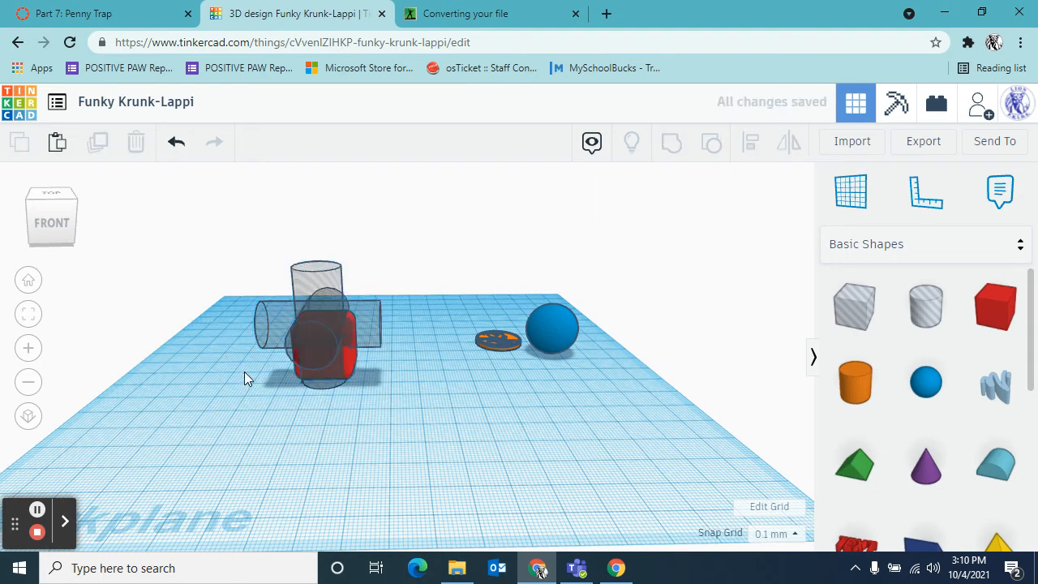
{"action": "left_click_drag", "start_coordinate": [383, 389], "coordinate": [413, 362]}
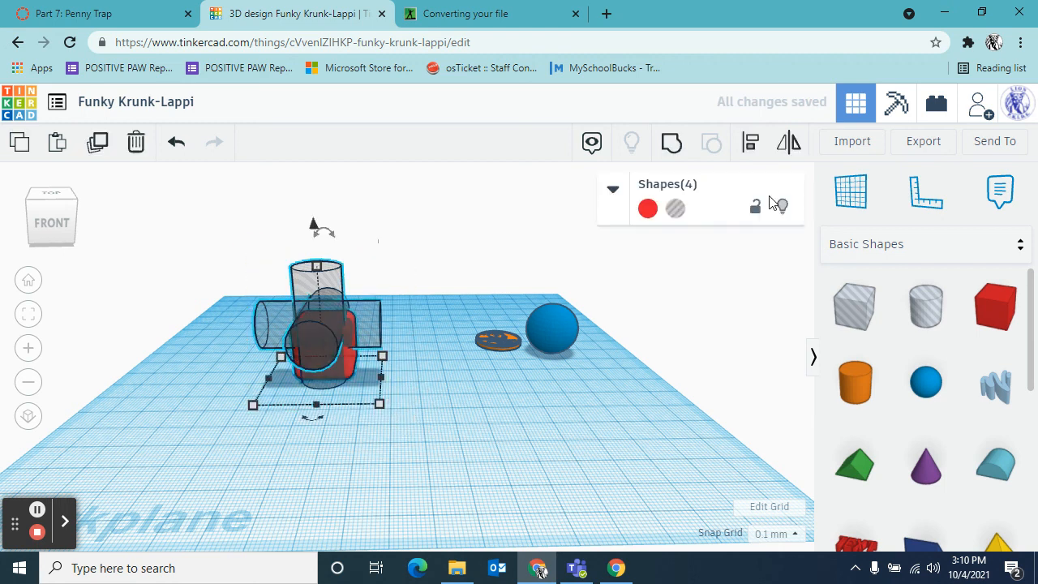
{"action": "left_click", "coordinate": [751, 142]}
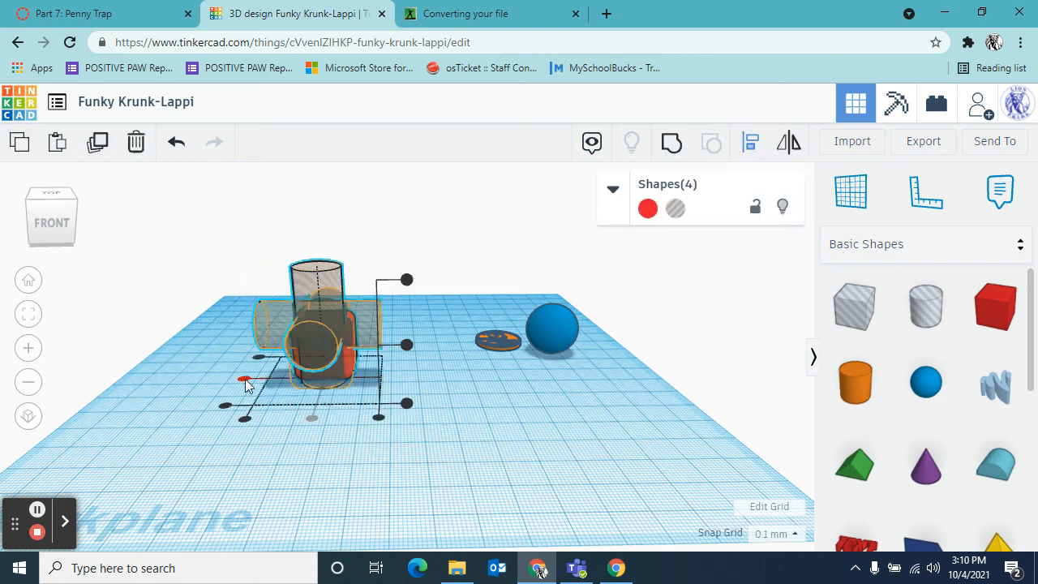
{"action": "left_click", "coordinate": [245, 379]}
{"action": "left_click", "coordinate": [407, 345]}
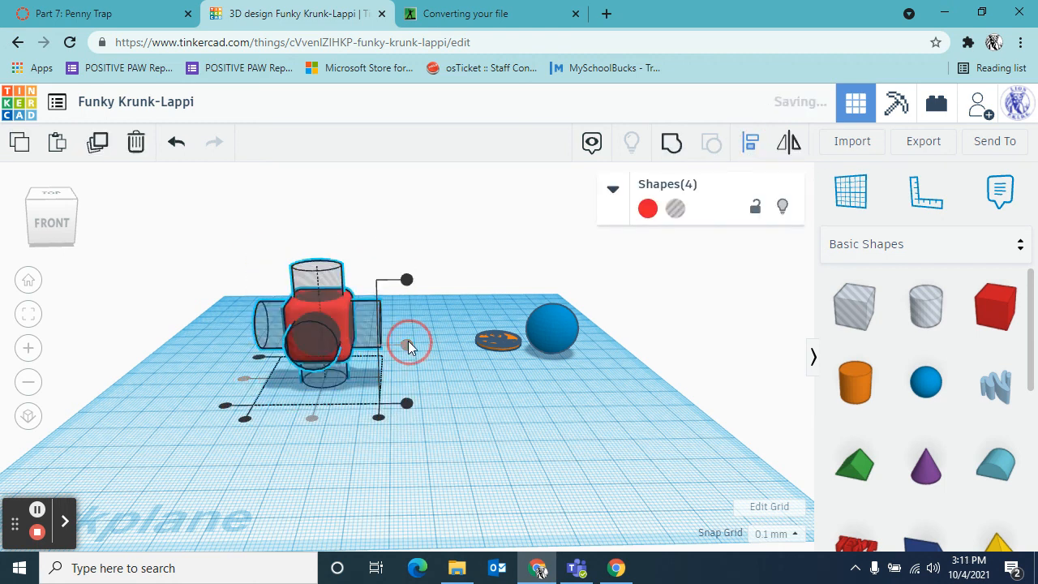
Group the rounded box with the three cylinder holes to cut round openings through all its faces.
{"action": "right_click_drag", "start_coordinate": [451, 420], "coordinate": [465, 511]}
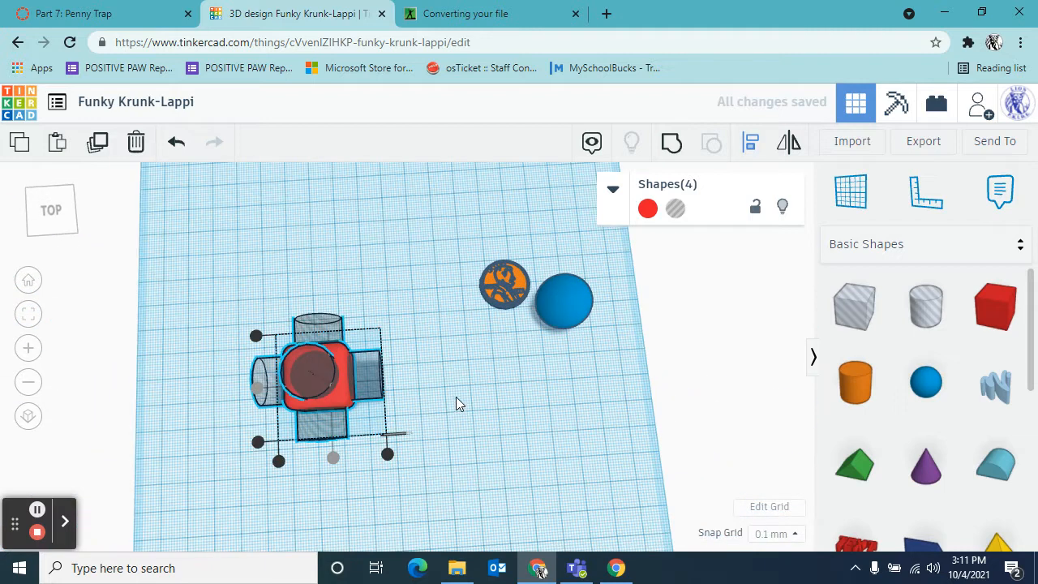
{"action": "mouse_move", "coordinate": [456, 403]}
{"action": "right_mouse_down"}
{"action": "mouse_move", "coordinate": [449, 422]}
{"action": "mouse_move", "coordinate": [441, 395]}
{"action": "right_mouse_up"}
{"action": "scroll", "coordinate": [313, 373], "scroll_direction": "up", "scroll_amount": 6}
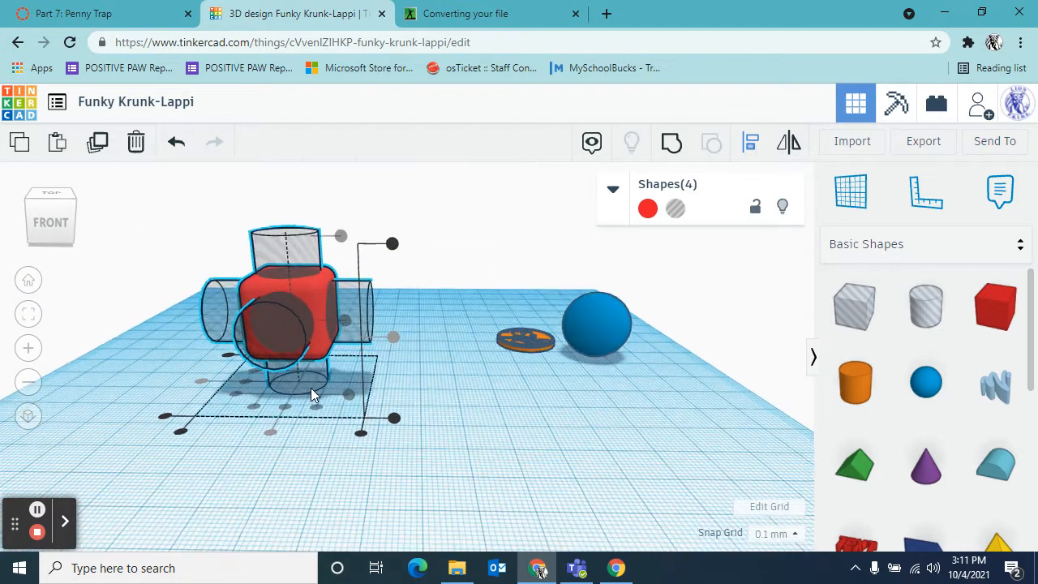
{"action": "right_click_drag", "start_coordinate": [579, 387], "coordinate": [549, 422]}
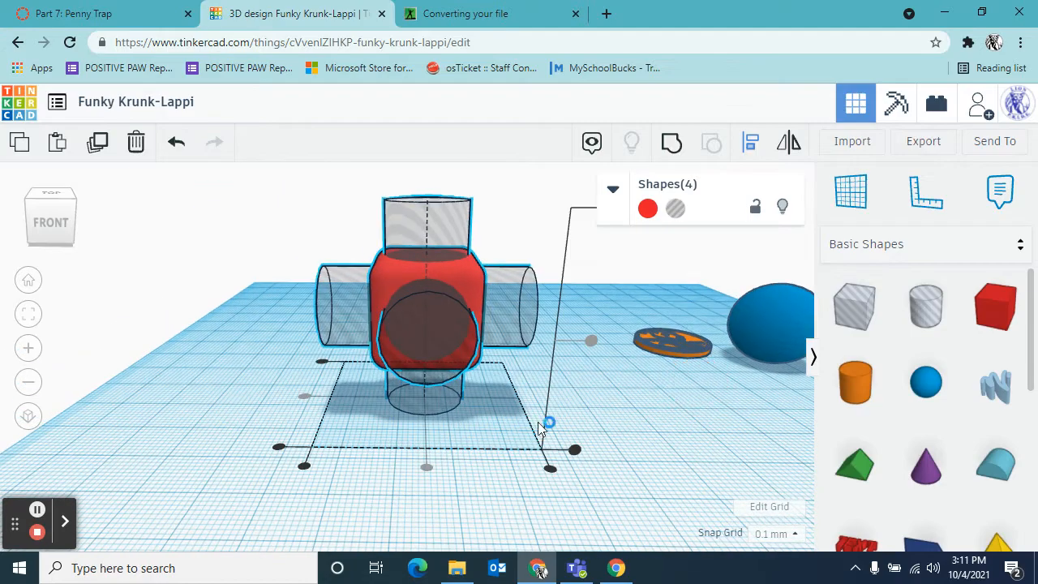
{"action": "right_click_drag", "start_coordinate": [308, 464], "coordinate": [253, 476]}
{"action": "scroll", "coordinate": [253, 475], "scroll_direction": "down", "scroll_amount": 4}
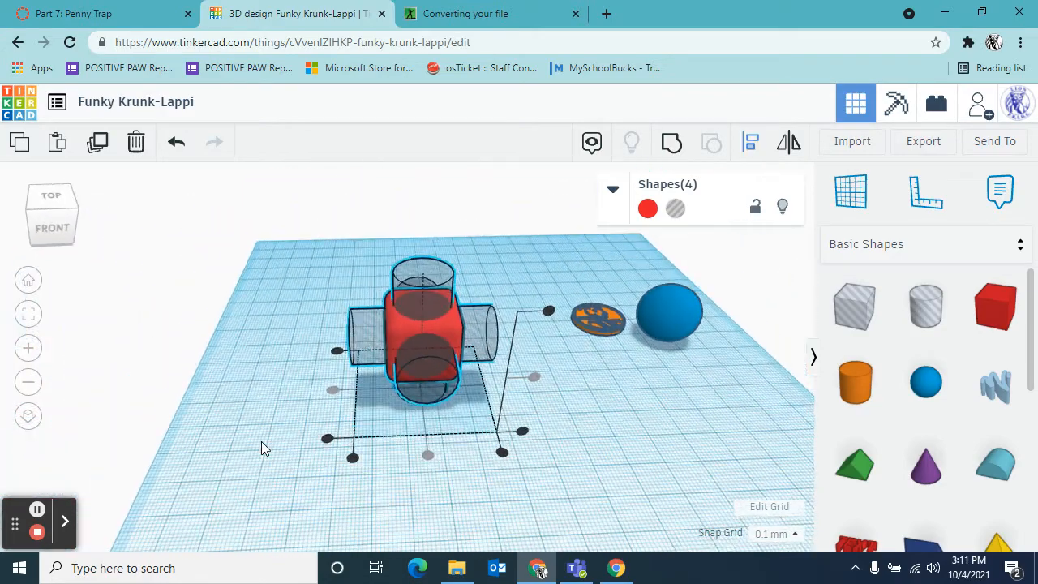
{"action": "left_click_drag", "start_coordinate": [322, 262], "coordinate": [502, 443]}
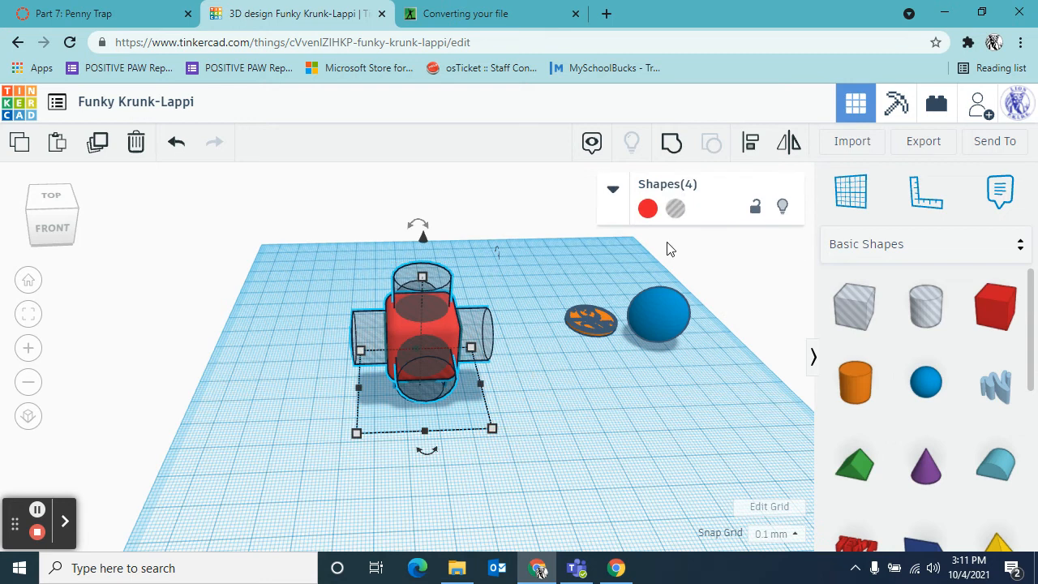
{"action": "left_click", "coordinate": [673, 144]}
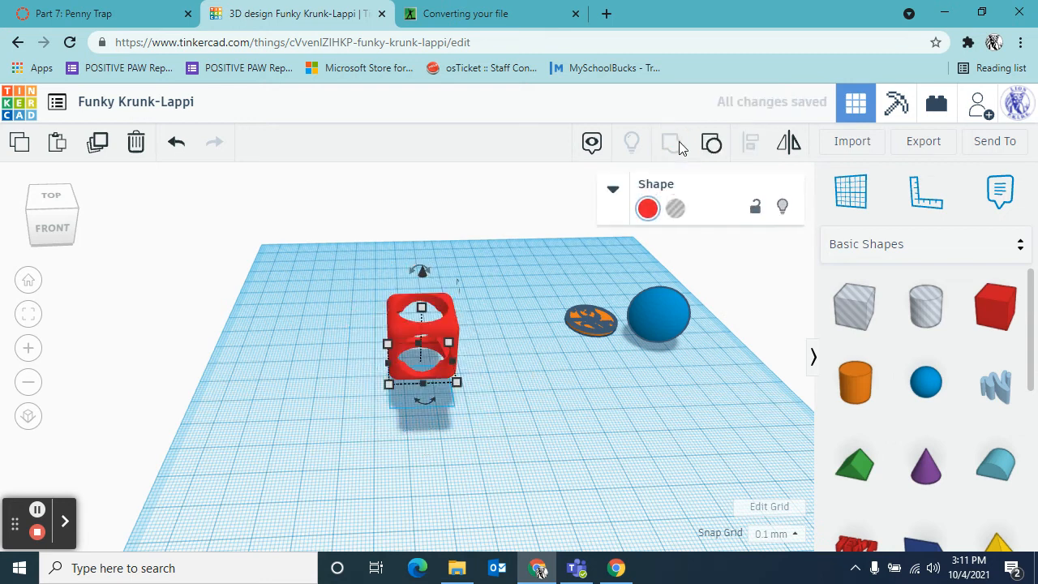
{"action": "left_click", "coordinate": [485, 420]}
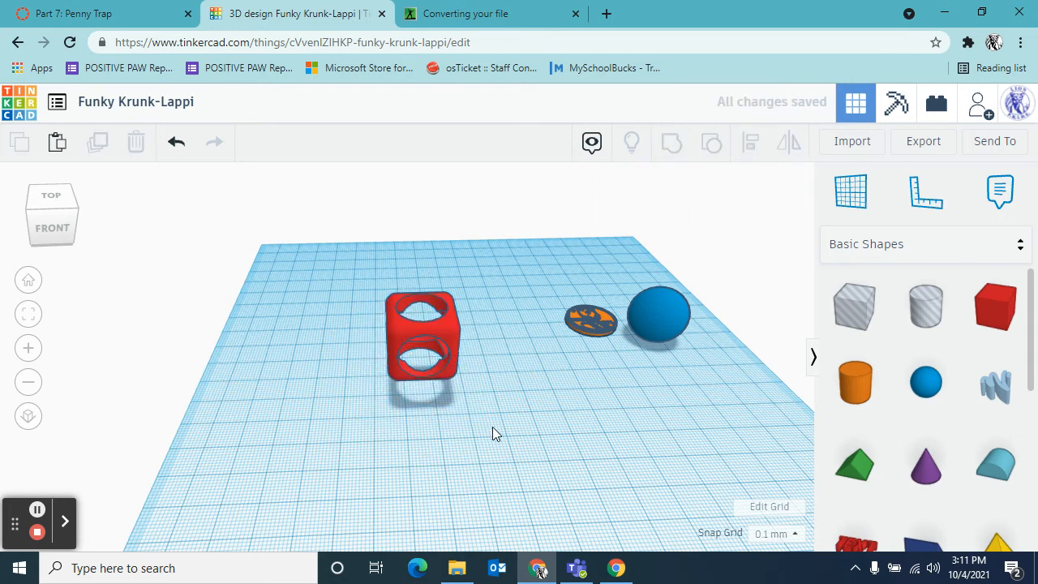
Move the sphere next to the cut-out box and turn it into a hole.
{"action": "mouse_move", "coordinate": [492, 427]}
{"action": "right_mouse_down"}
{"action": "mouse_move", "coordinate": [474, 386]}
{"action": "mouse_move", "coordinate": [457, 381]}
{"action": "mouse_move", "coordinate": [460, 404]}
{"action": "mouse_move", "coordinate": [518, 429]}
{"action": "mouse_move", "coordinate": [542, 412]}
{"action": "mouse_move", "coordinate": [493, 436]}
{"action": "right_mouse_up"}
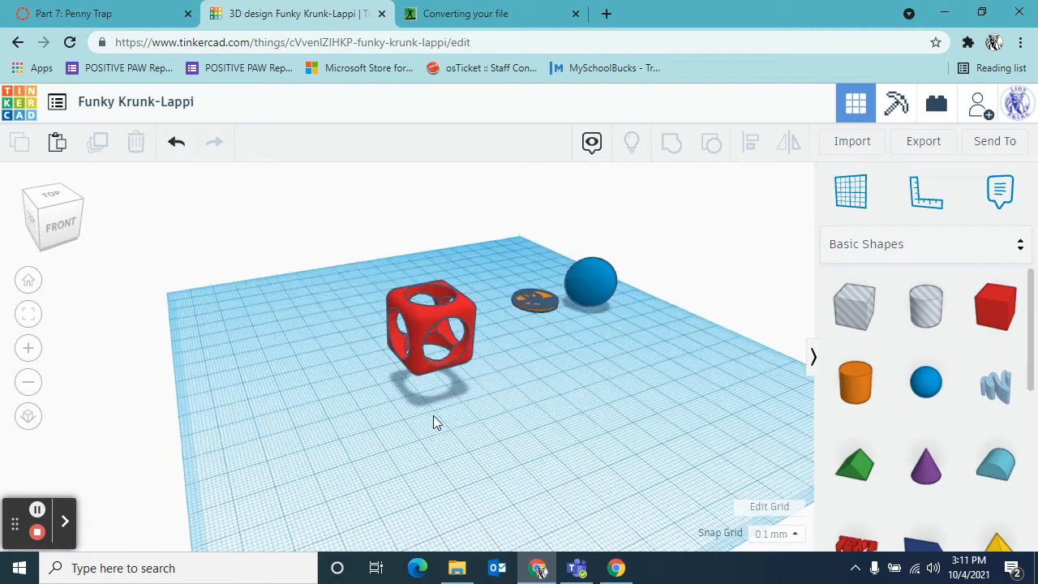
{"action": "scroll", "coordinate": [433, 415], "scroll_direction": "up", "scroll_amount": 5}
{"action": "scroll", "coordinate": [469, 417], "scroll_direction": "up", "scroll_amount": 4}
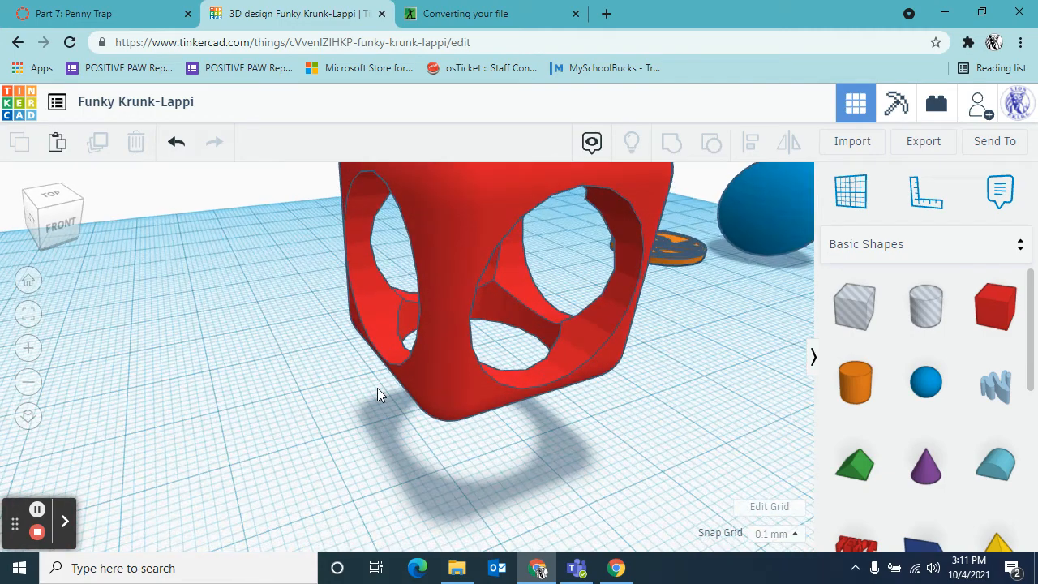
{"action": "right_click_drag", "start_coordinate": [377, 391], "coordinate": [398, 266]}
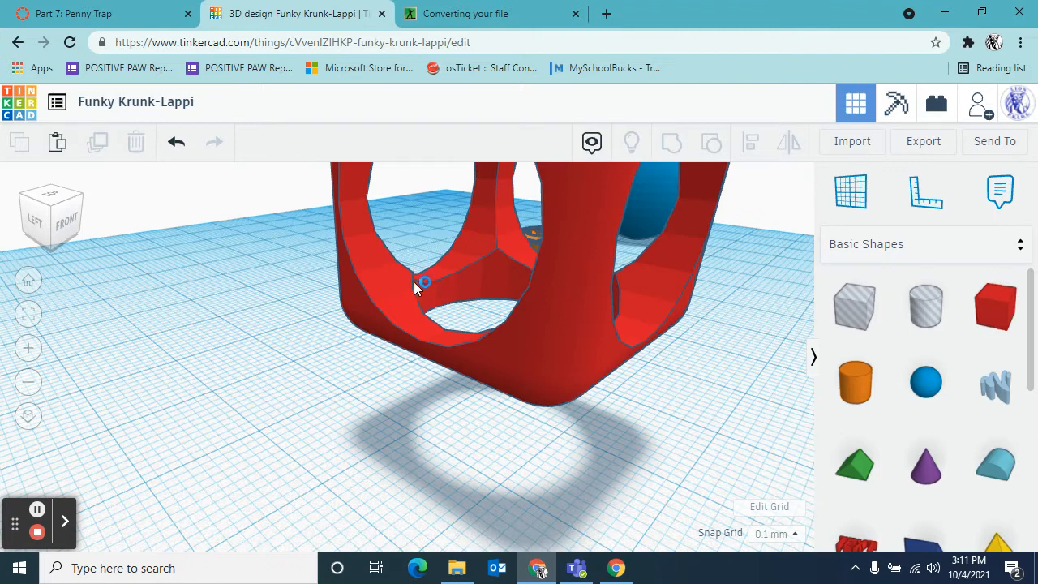
{"action": "right_click_drag", "start_coordinate": [686, 371], "coordinate": [545, 373]}
{"action": "scroll", "coordinate": [543, 360], "scroll_direction": "down", "scroll_amount": 6}
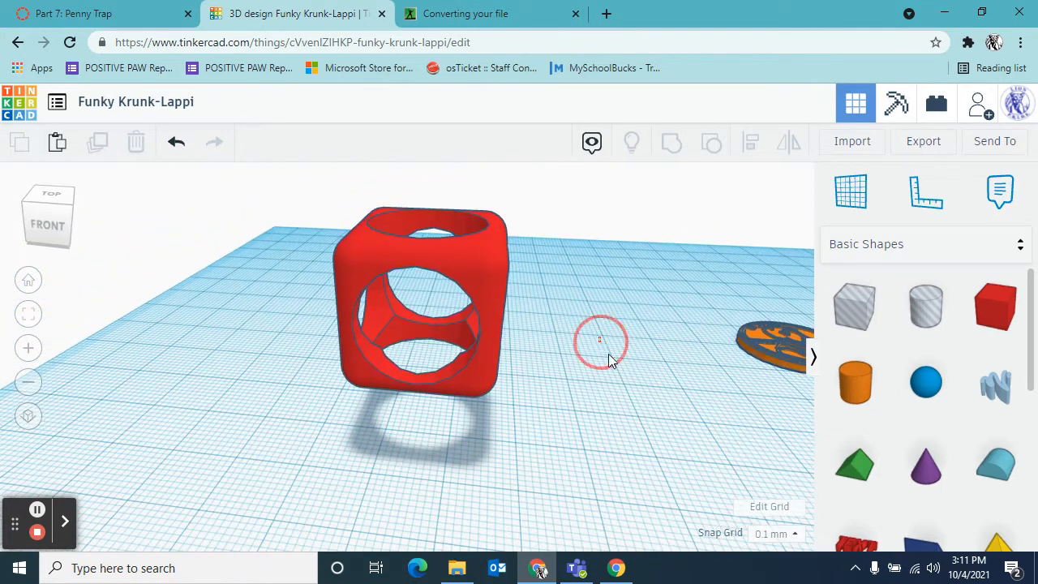
{"action": "right_click_drag", "start_coordinate": [610, 357], "coordinate": [800, 239]}
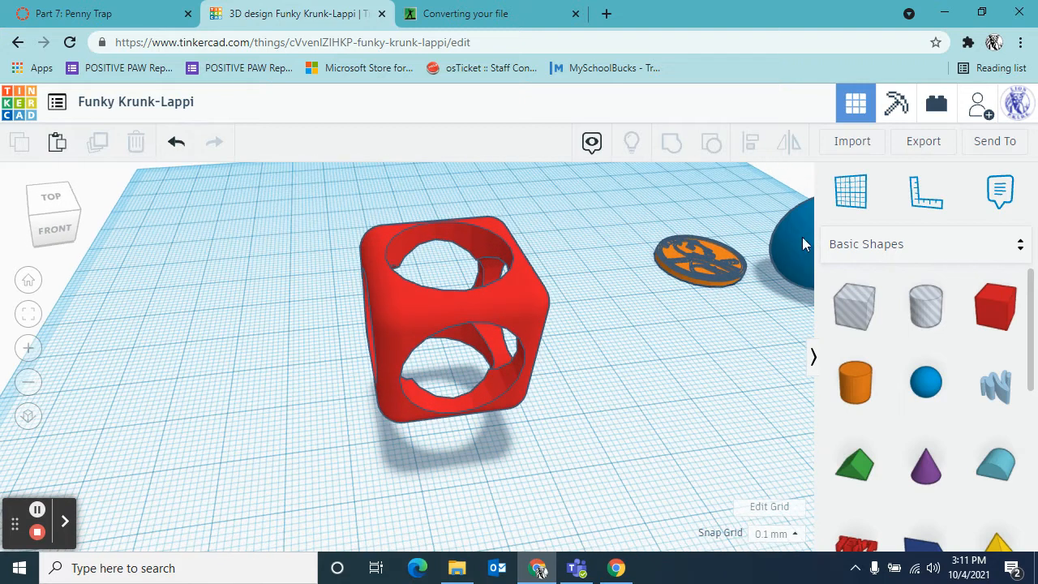
{"action": "left_click_drag", "start_coordinate": [803, 244], "coordinate": [656, 404]}
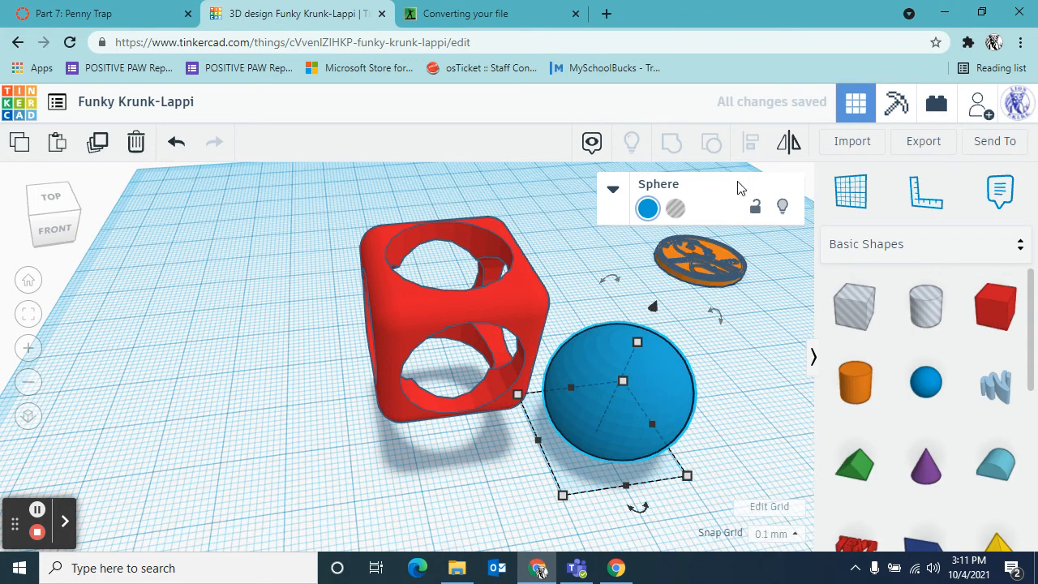
{"action": "left_click", "coordinate": [676, 209]}
Select the cut-out box and the sphere hole and align their centers on all three axes.
{"action": "left_click_drag", "start_coordinate": [333, 229], "coordinate": [612, 440]}
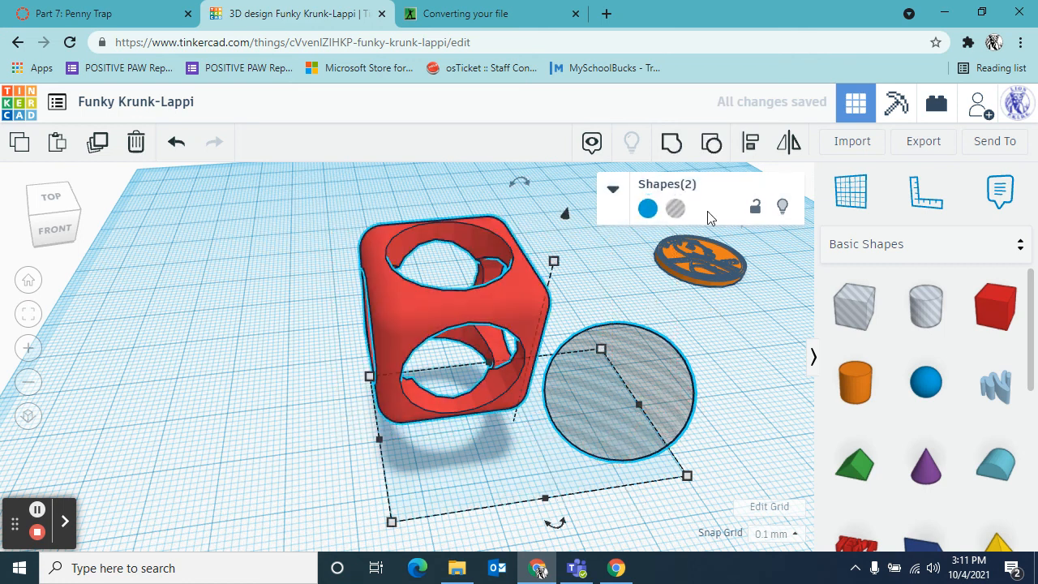
{"action": "left_click", "coordinate": [747, 144]}
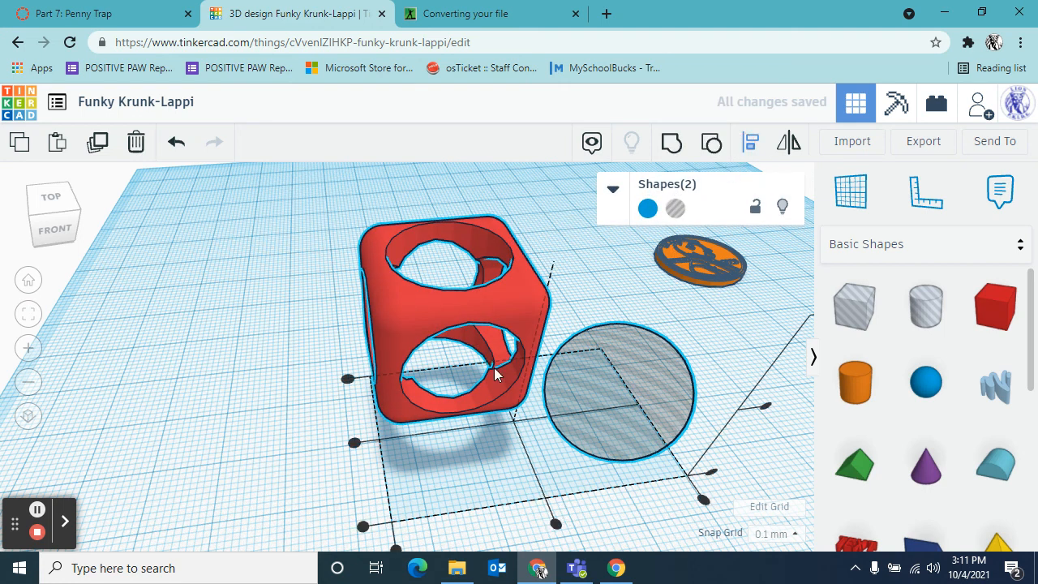
{"action": "left_click", "coordinate": [354, 443]}
{"action": "left_click", "coordinate": [546, 498]}
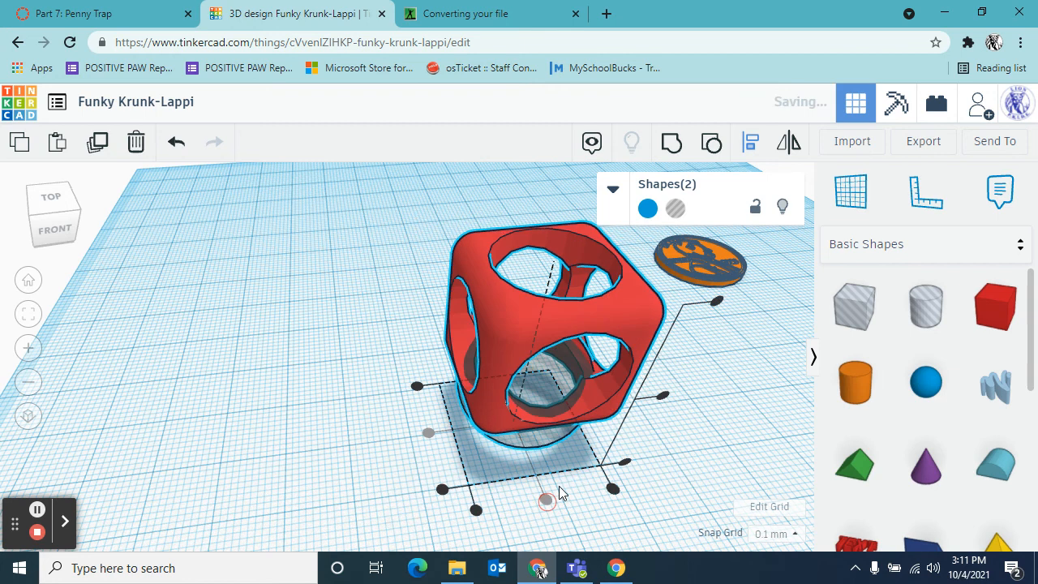
{"action": "left_click", "coordinate": [663, 401]}
{"action": "right_click_drag", "start_coordinate": [684, 431], "coordinate": [375, 427]}
{"action": "scroll", "coordinate": [375, 428], "scroll_direction": "up", "scroll_amount": 5}
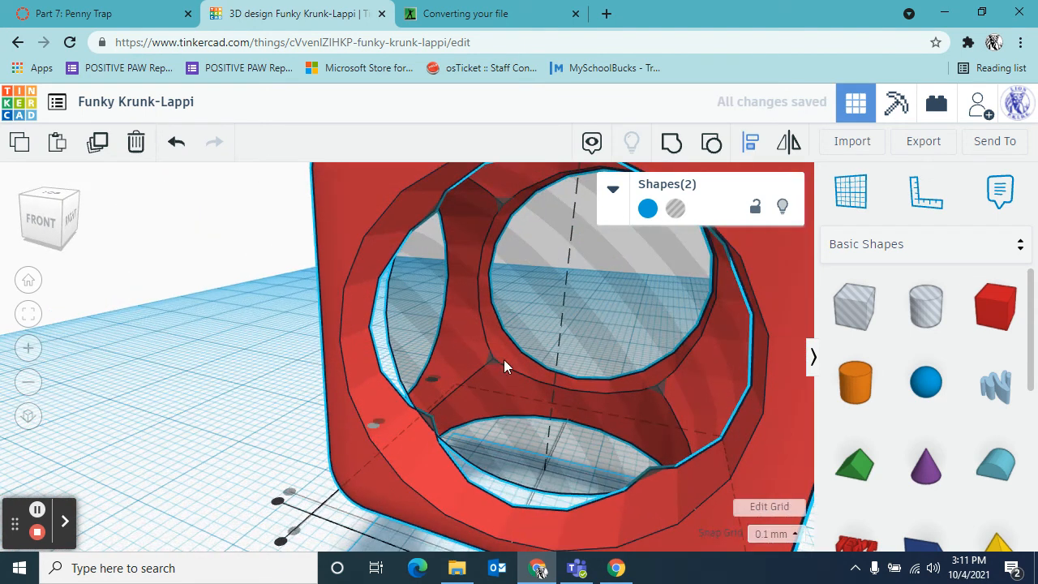
Examine from several angles how far the sphere hole reaches into the inner walls and corners of the cut-out box.
{"action": "scroll", "coordinate": [427, 457], "scroll_direction": "up", "scroll_amount": 4}
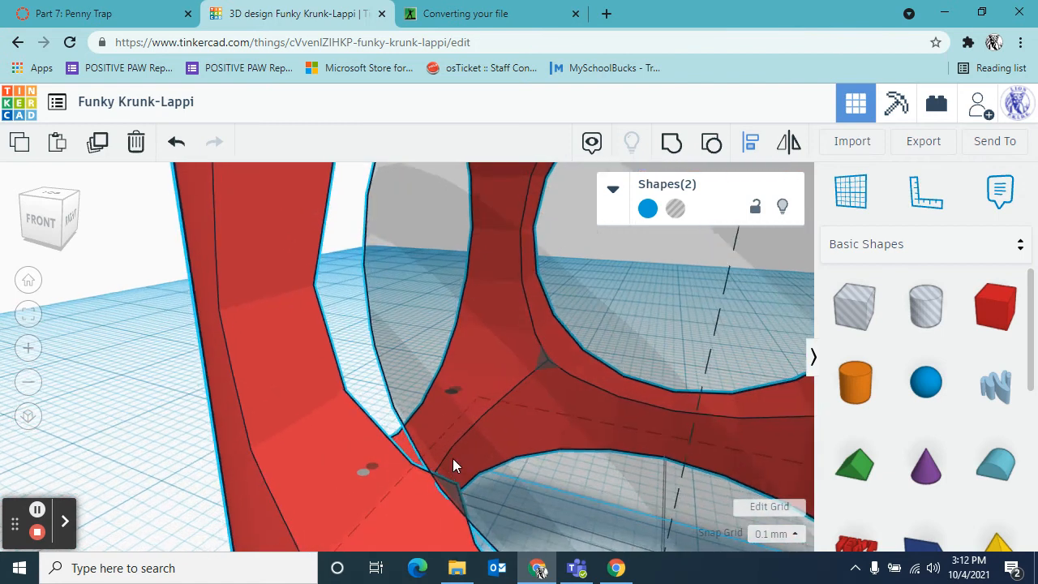
{"action": "middle_click_drag", "start_coordinate": [452, 458], "coordinate": [373, 352]}
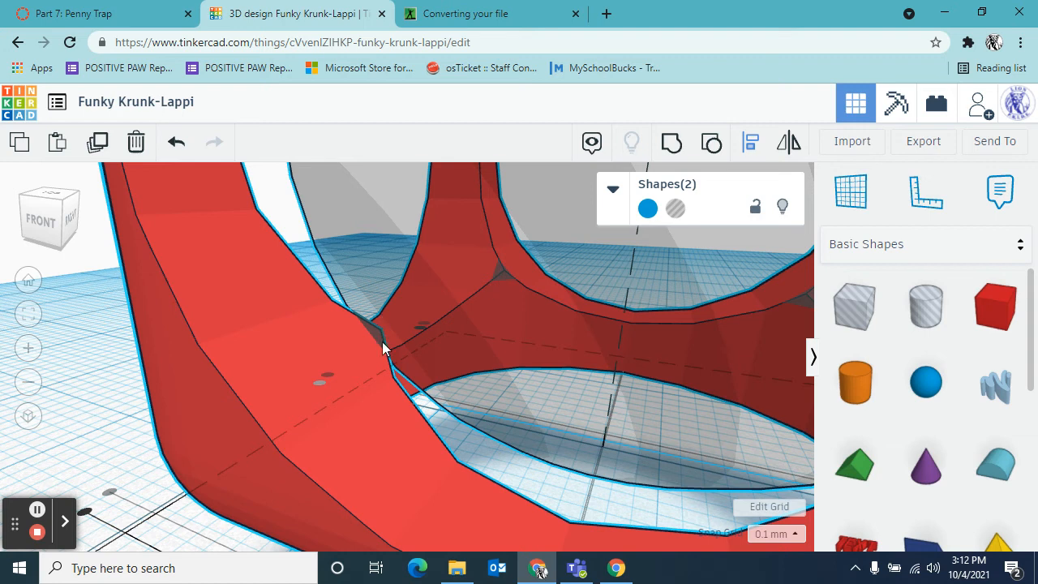
{"action": "middle_click_drag", "start_coordinate": [599, 380], "coordinate": [490, 355]}
{"action": "scroll", "coordinate": [493, 362], "scroll_direction": "down", "scroll_amount": 5}
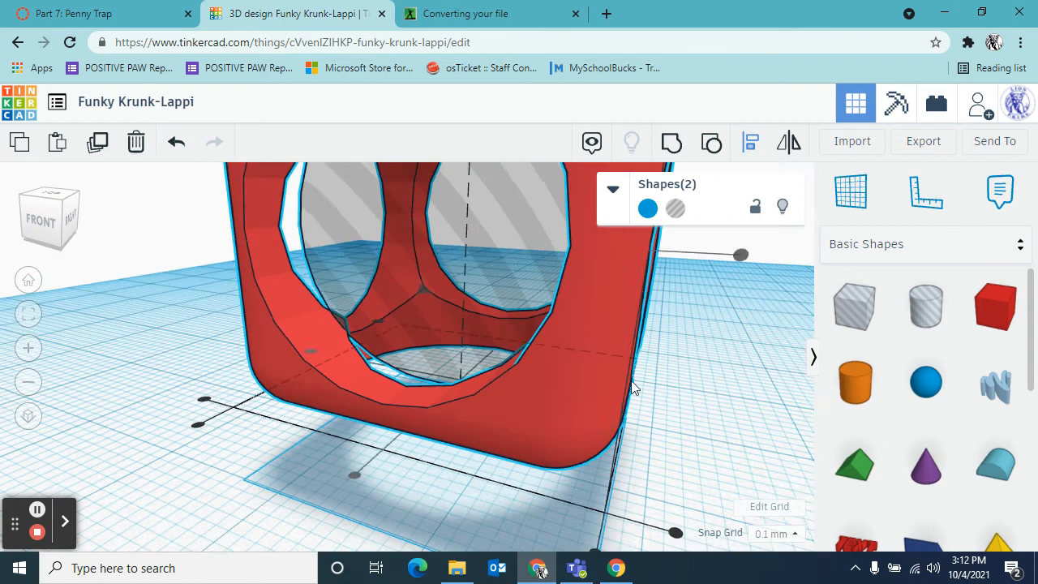
{"action": "right_click_drag", "start_coordinate": [684, 381], "coordinate": [451, 371]}
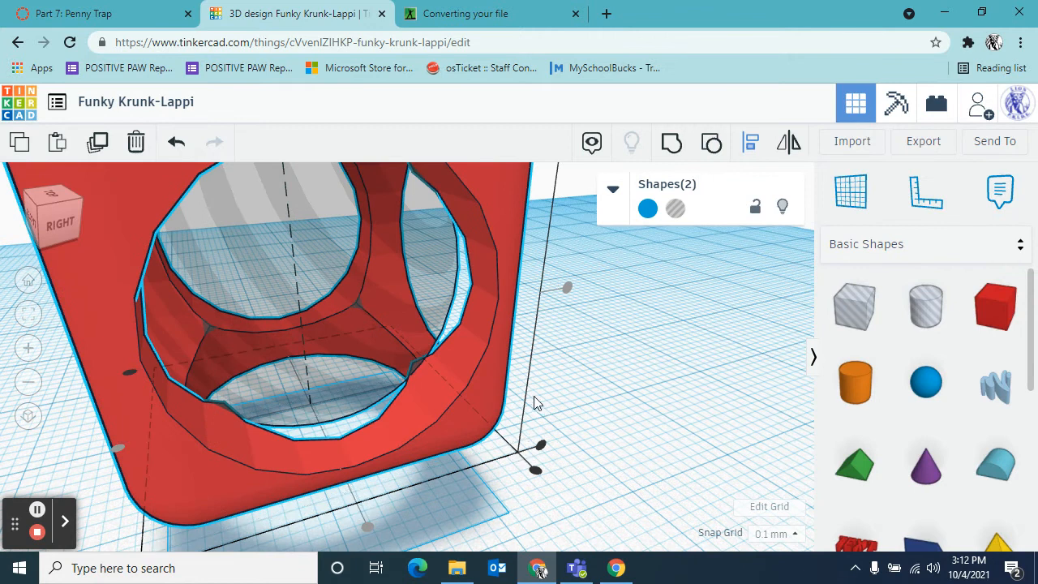
{"action": "right_click_drag", "start_coordinate": [538, 398], "coordinate": [511, 376]}
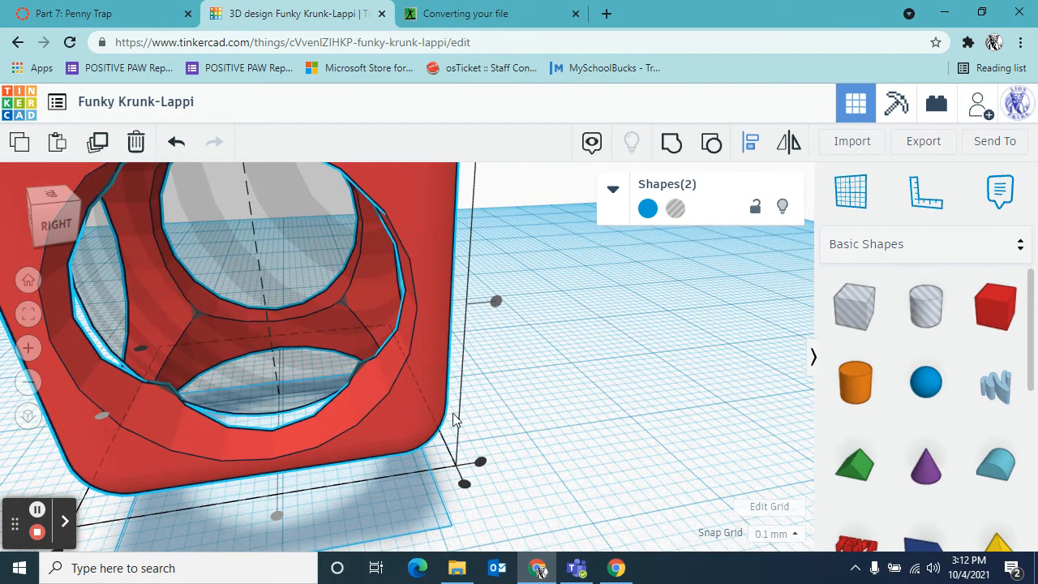
{"action": "scroll", "coordinate": [550, 391], "scroll_direction": "down", "scroll_amount": 3}
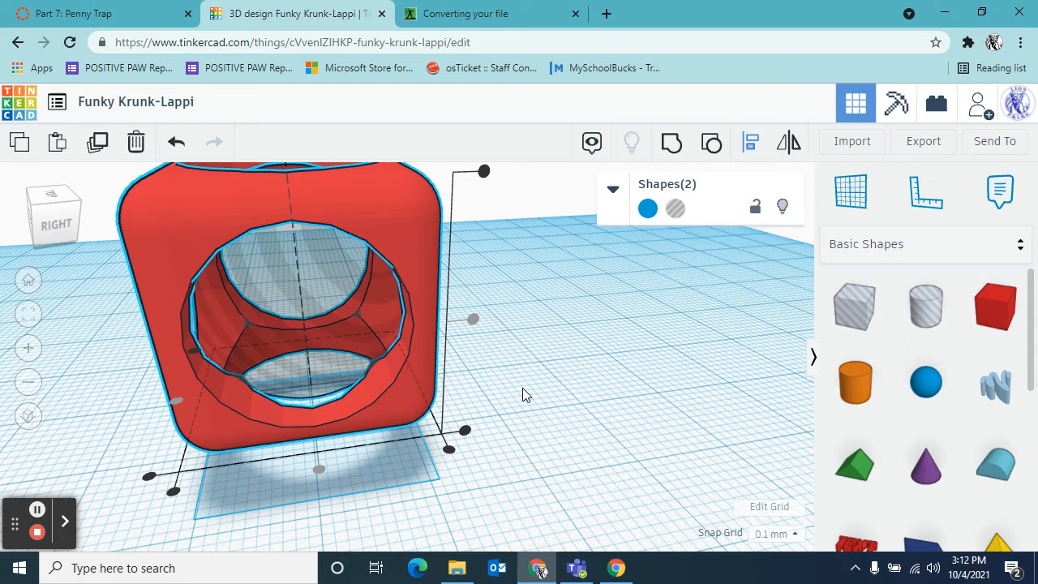
{"action": "right_click_drag", "start_coordinate": [523, 388], "coordinate": [467, 363]}
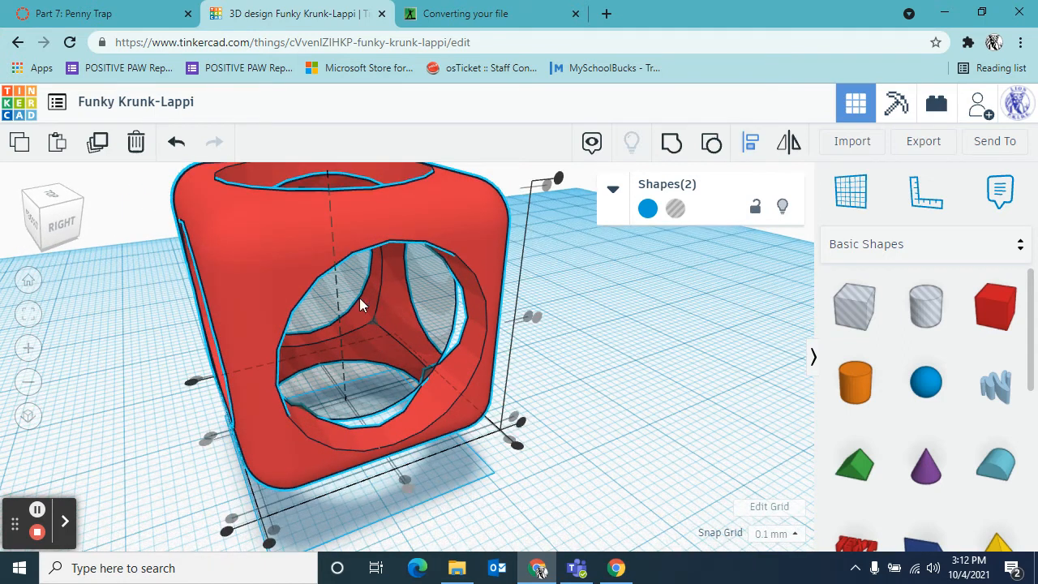
{"action": "right_click_drag", "start_coordinate": [362, 311], "coordinate": [474, 343]}
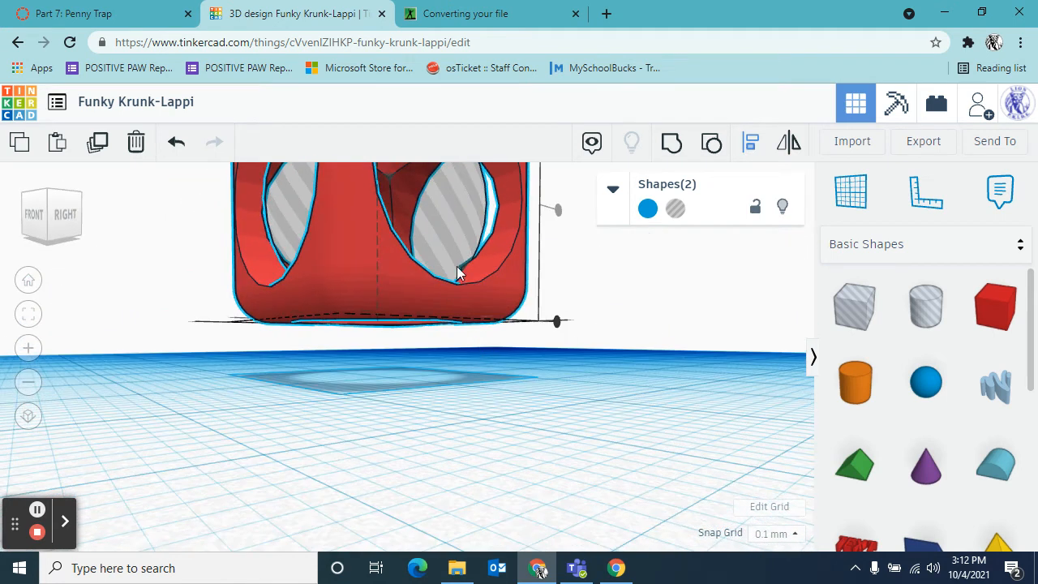
{"action": "right_click_drag", "start_coordinate": [457, 268], "coordinate": [454, 347]}
{"action": "scroll", "coordinate": [552, 292], "scroll_direction": "up", "scroll_amount": 3}
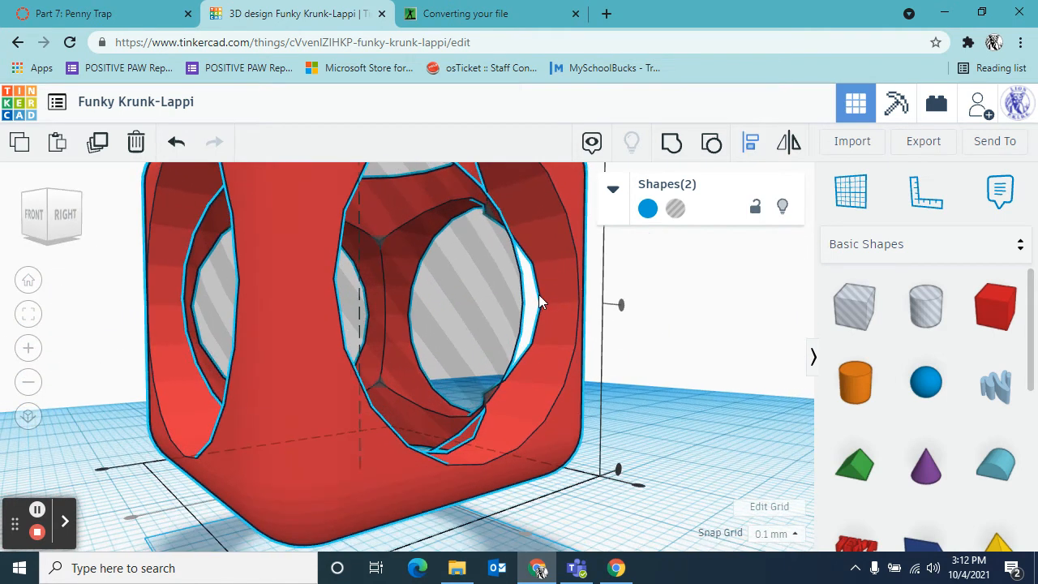
{"action": "right_click_drag", "start_coordinate": [635, 369], "coordinate": [117, 306]}
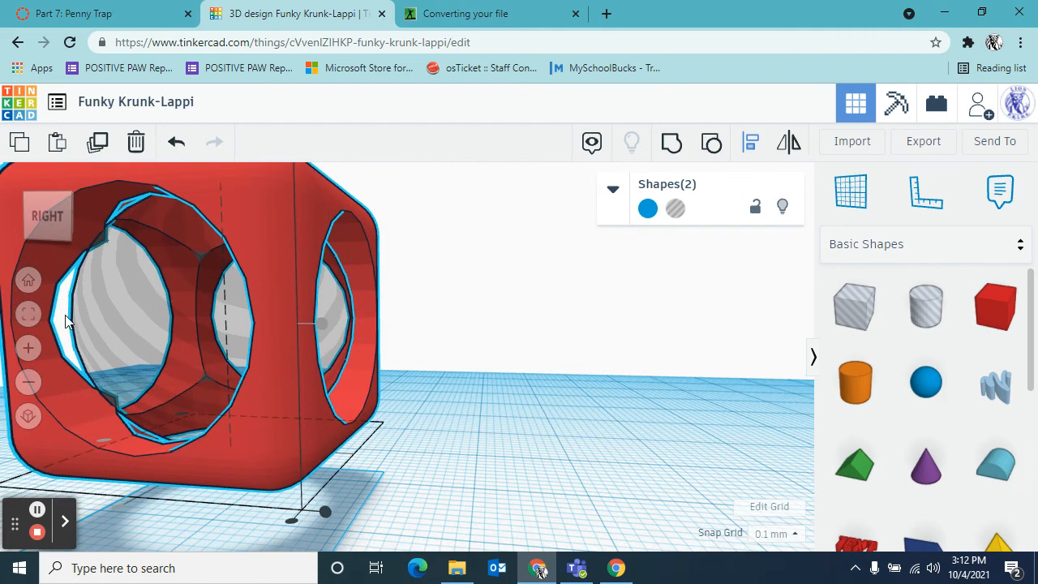
{"action": "right_click_drag", "start_coordinate": [102, 250], "coordinate": [145, 327]}
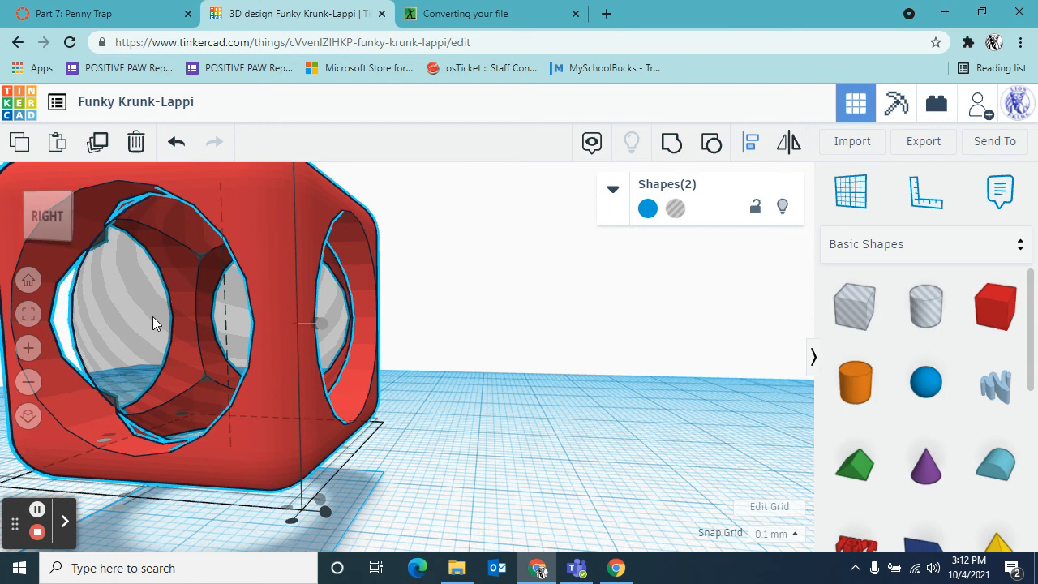
{"action": "right_click_drag", "start_coordinate": [439, 379], "coordinate": [467, 400]}
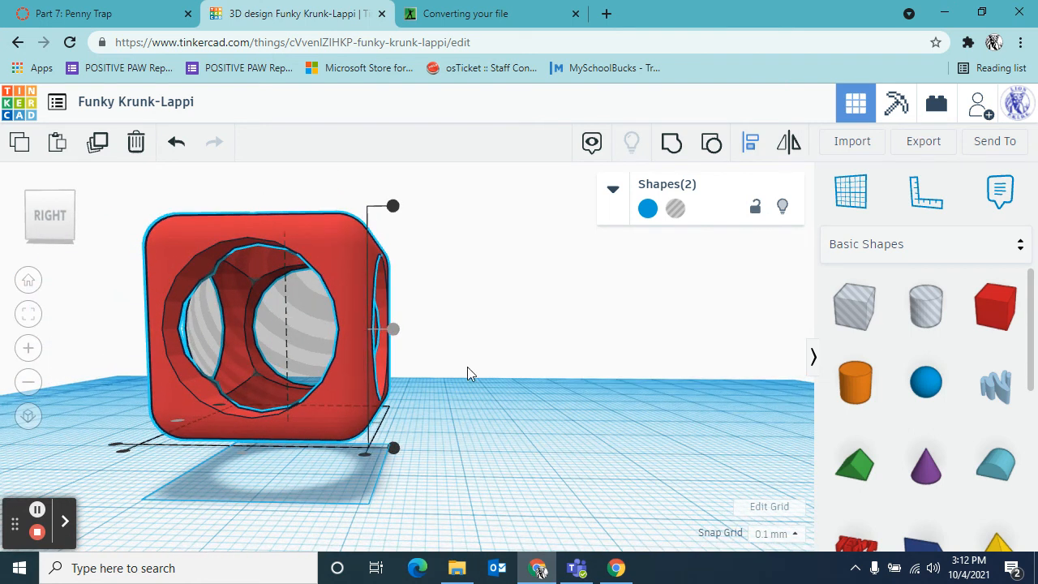
Select the sphere hole alone and set its length and width to 22 mm.
{"action": "left_click", "coordinate": [480, 332]}
{"action": "left_click", "coordinate": [296, 311]}
{"action": "right_click_drag", "start_coordinate": [484, 305], "coordinate": [423, 466]}
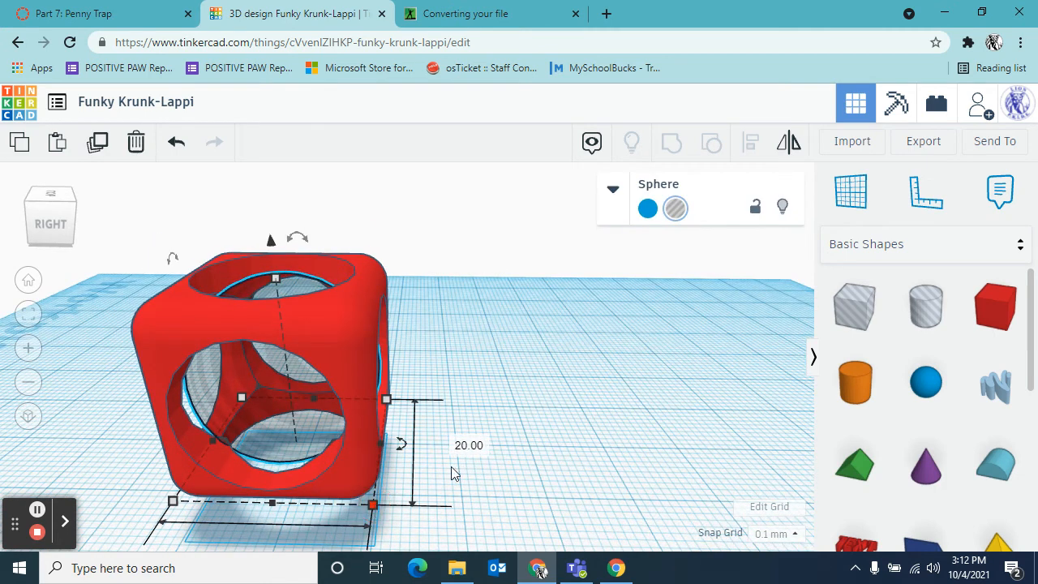
{"action": "scroll", "coordinate": [495, 399], "scroll_direction": "down", "scroll_amount": 3}
{"action": "left_click", "coordinate": [312, 510]}
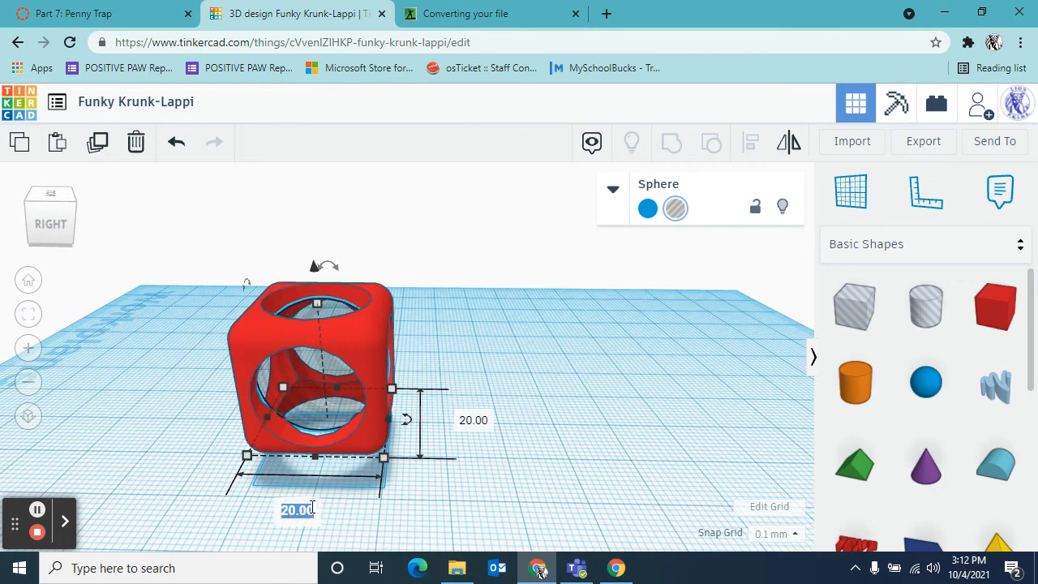
{"action": "type", "text": "22"}
{"action": "left_click", "coordinate": [487, 420]}
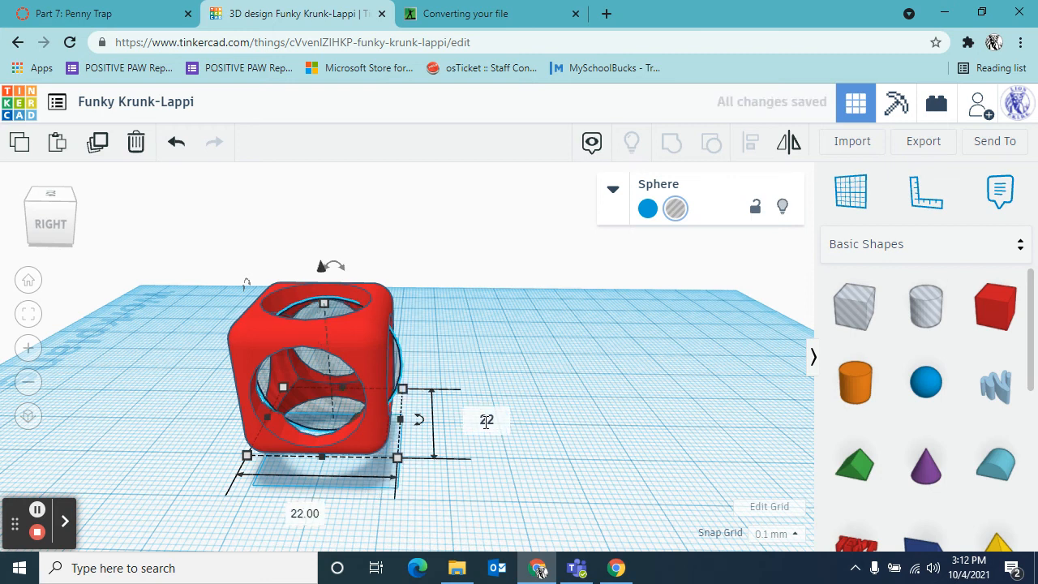
{"action": "type", "text": "22"}
{"action": "key", "text": "Return"}
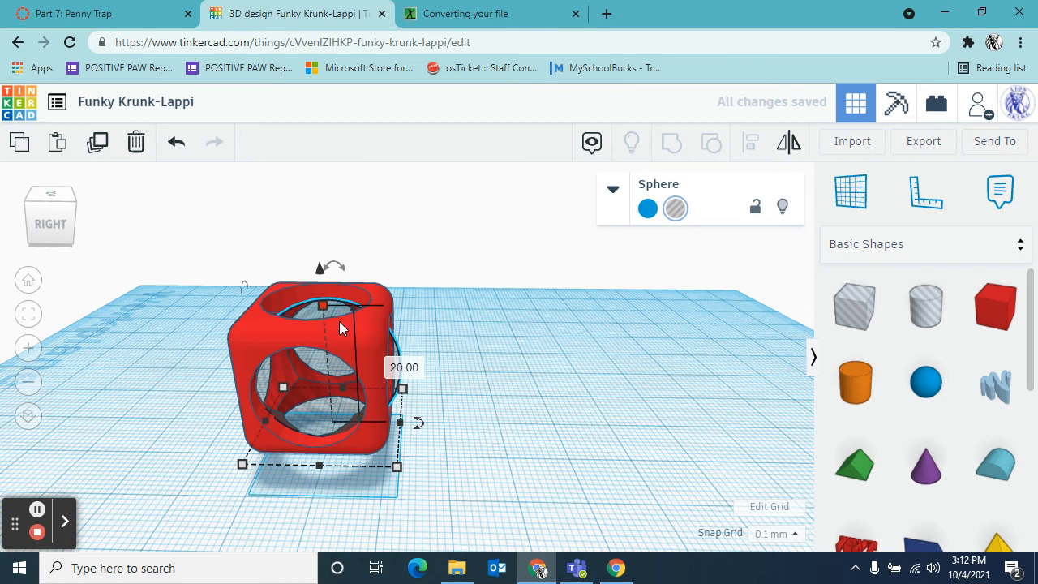
Set the sphere hole's height to 22 mm.
{"action": "left_click", "coordinate": [406, 369]}
{"action": "type", "text": "2"}
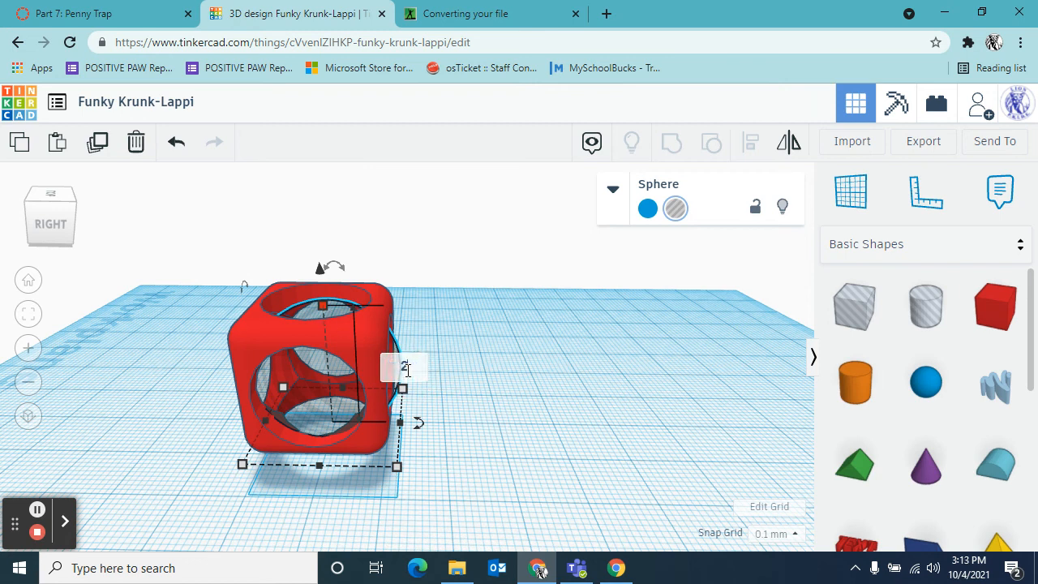
{"action": "type", "text": "2"}
{"action": "key", "text": "Return"}
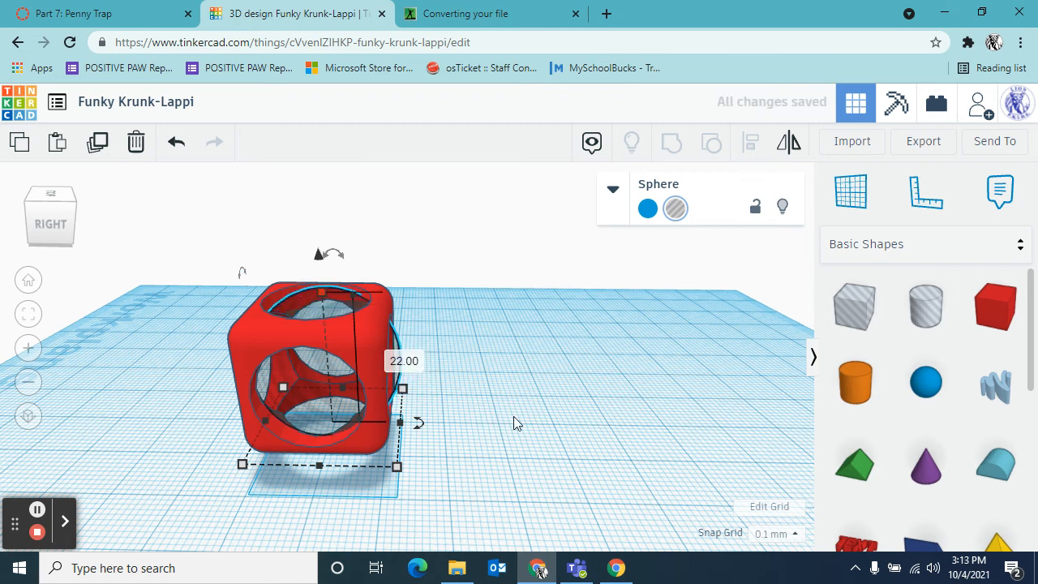
Select the cut-out box together with the enlarged sphere hole and align their centers again on all three axes.
{"action": "left_click", "coordinate": [490, 421]}
{"action": "left_click_drag", "start_coordinate": [173, 246], "coordinate": [397, 422]}
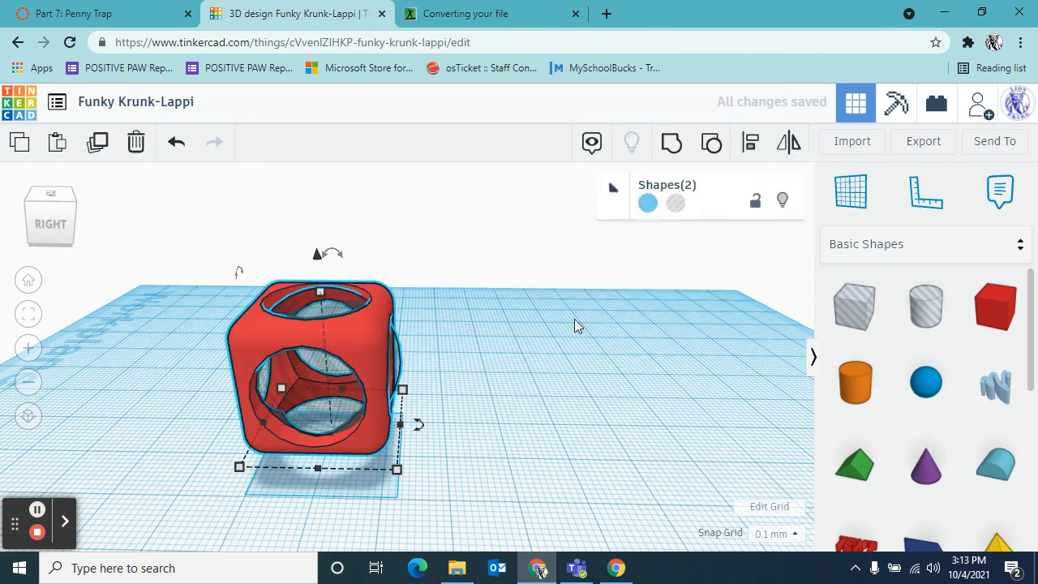
{"action": "left_click", "coordinate": [751, 143]}
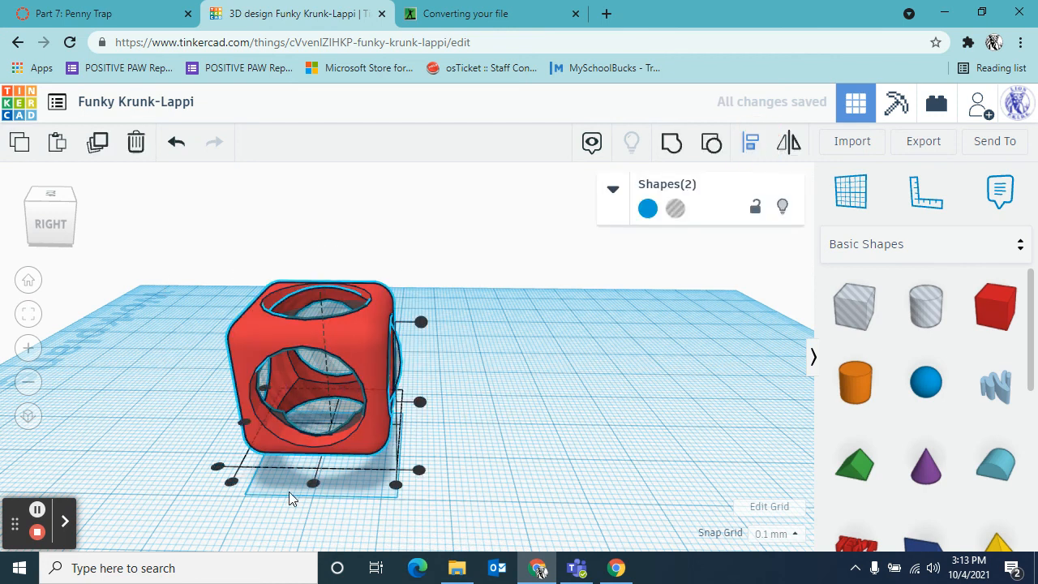
{"action": "left_click", "coordinate": [313, 484]}
{"action": "left_click", "coordinate": [244, 423]}
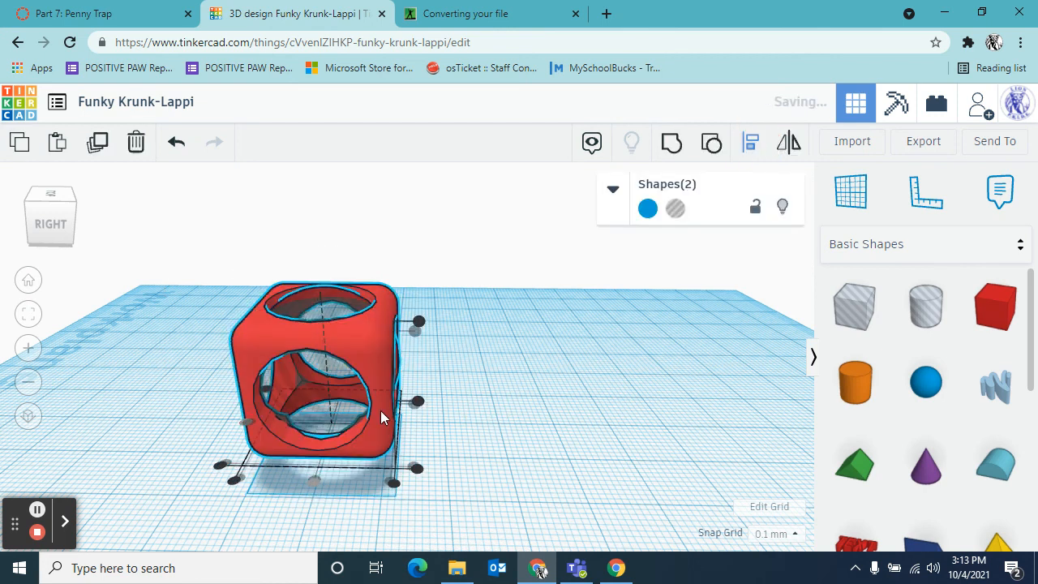
{"action": "left_click", "coordinate": [421, 401]}
{"action": "right_click_drag", "start_coordinate": [539, 395], "coordinate": [550, 369]}
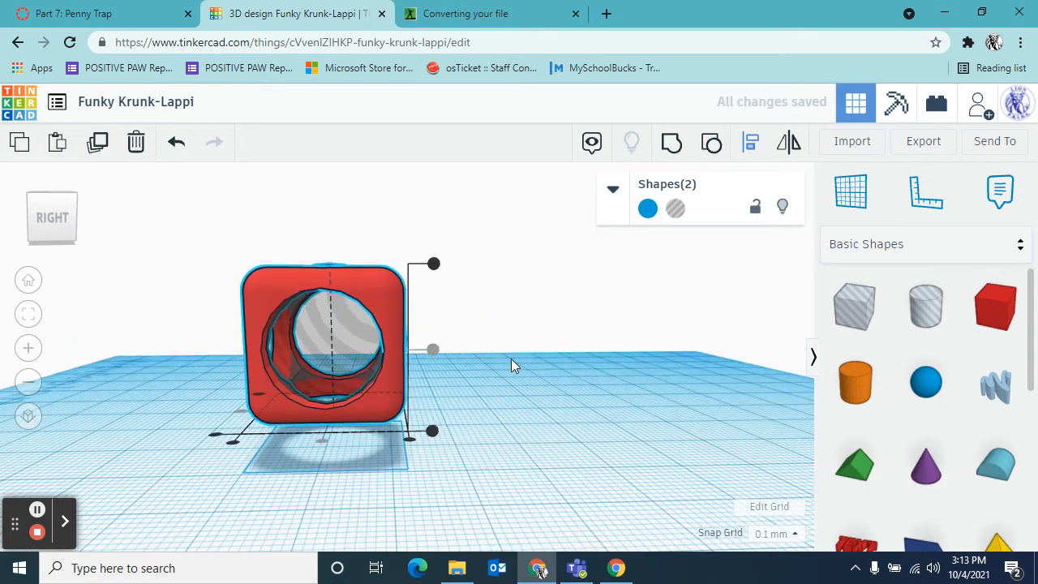
{"action": "left_click", "coordinate": [444, 308]}
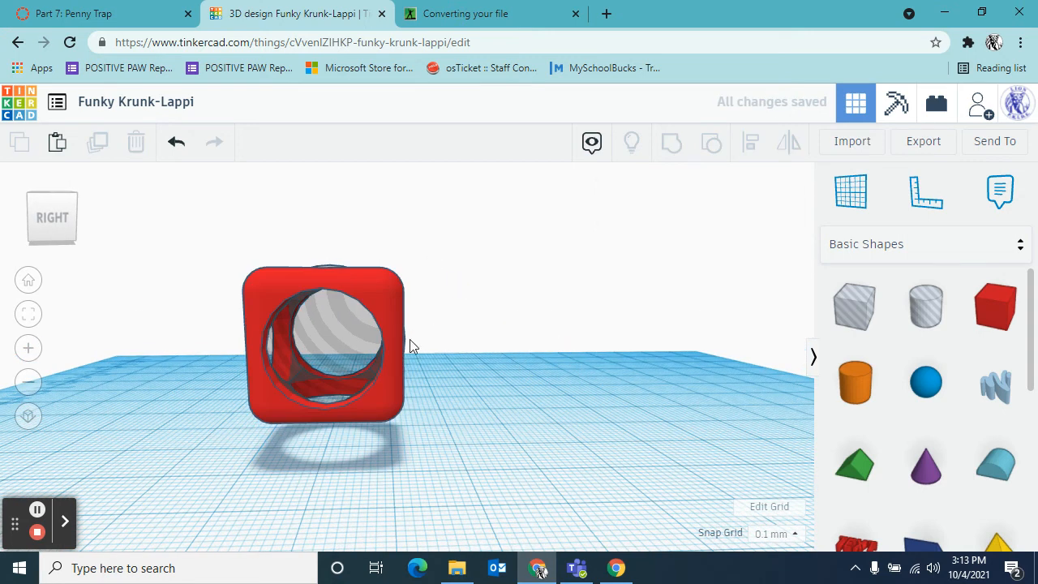
Examine up close and from several sides where the enlarged sphere hole overlaps the box's inner corners and round openings.
{"action": "right_click_drag", "start_coordinate": [441, 320], "coordinate": [457, 317]}
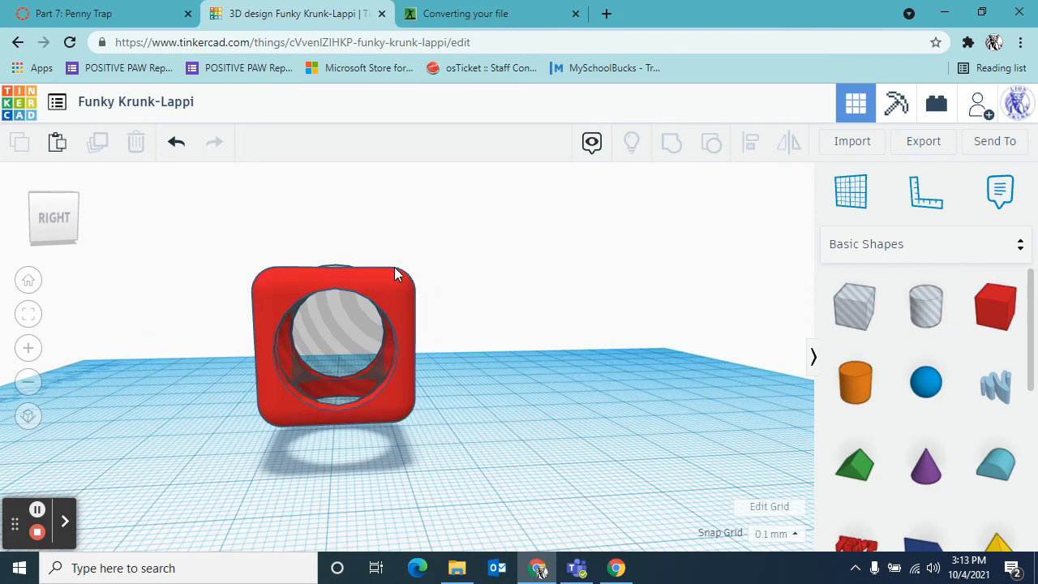
{"action": "right_click_drag", "start_coordinate": [255, 348], "coordinate": [553, 397]}
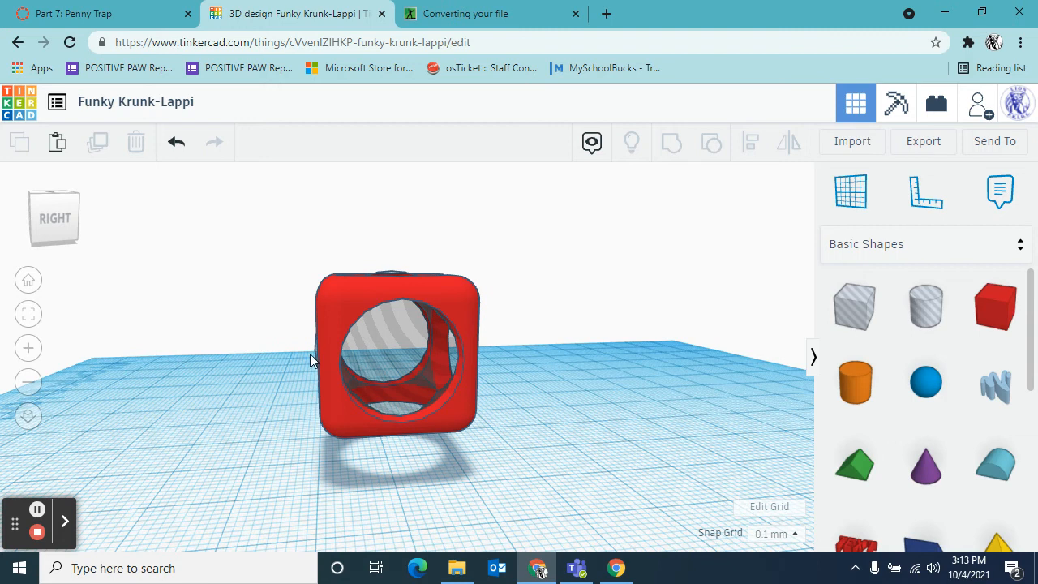
{"action": "right_click_drag", "start_coordinate": [597, 380], "coordinate": [616, 394]}
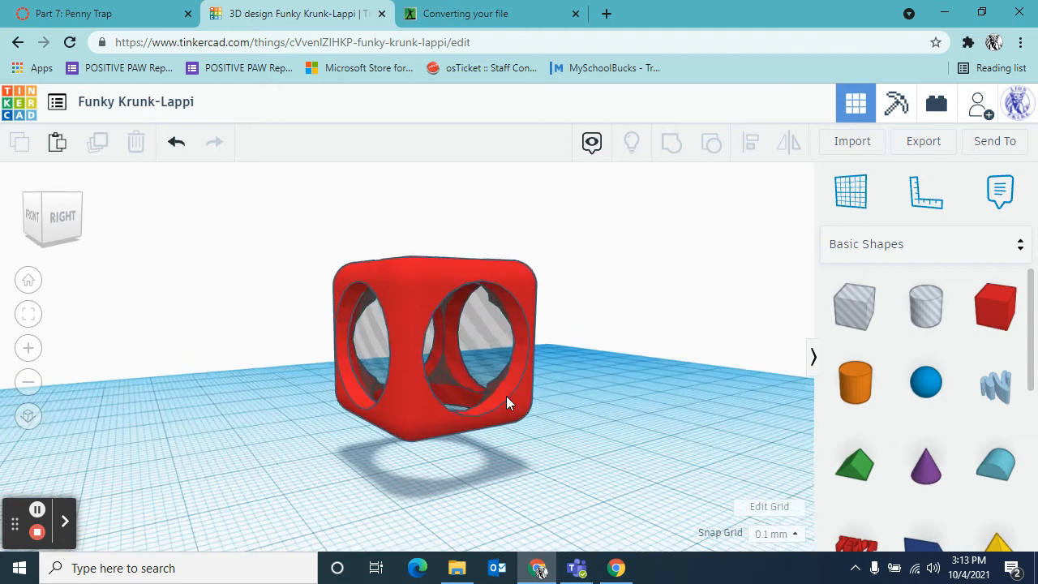
{"action": "scroll", "coordinate": [506, 398], "scroll_direction": "up", "scroll_amount": 6}
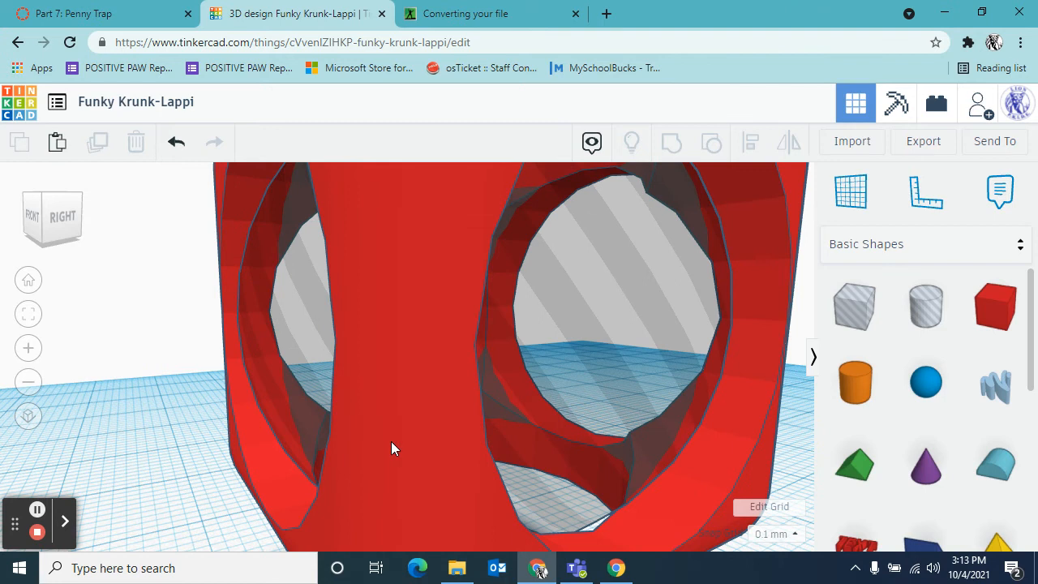
{"action": "mouse_move", "coordinate": [251, 442]}
{"action": "right_mouse_down"}
{"action": "mouse_move", "coordinate": [380, 396]}
{"action": "mouse_move", "coordinate": [386, 404]}
{"action": "mouse_move", "coordinate": [357, 466]}
{"action": "mouse_move", "coordinate": [341, 476]}
{"action": "mouse_move", "coordinate": [408, 394]}
{"action": "right_mouse_up"}
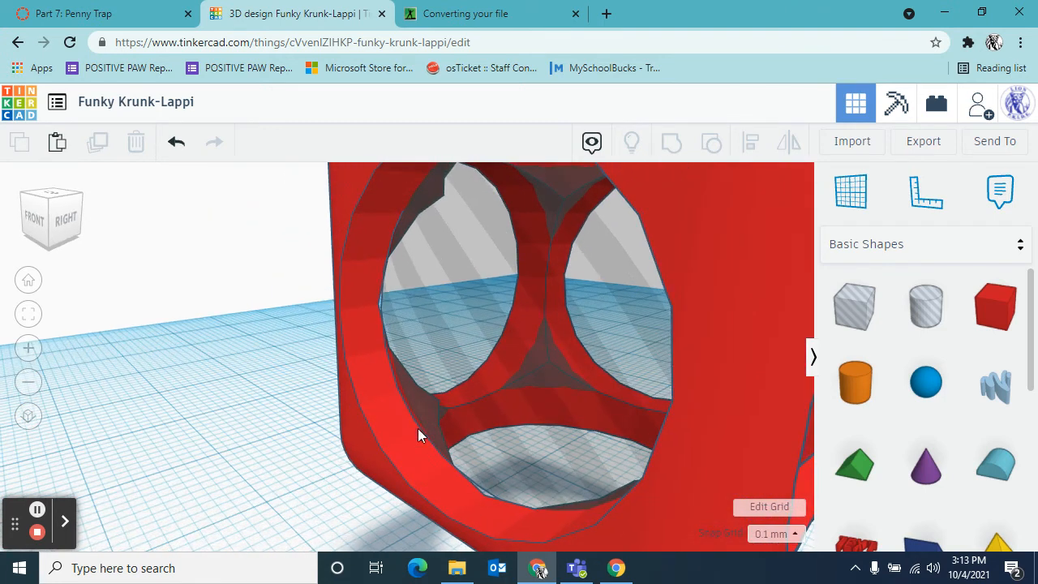
{"action": "right_click_drag", "start_coordinate": [417, 436], "coordinate": [386, 435]}
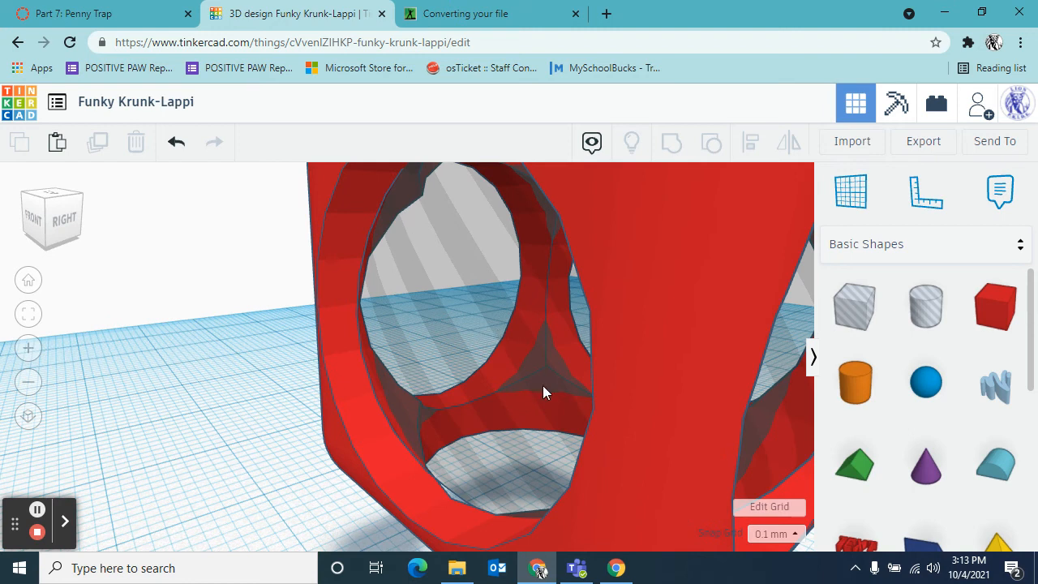
{"action": "scroll", "coordinate": [432, 387], "scroll_direction": "down", "scroll_amount": 5}
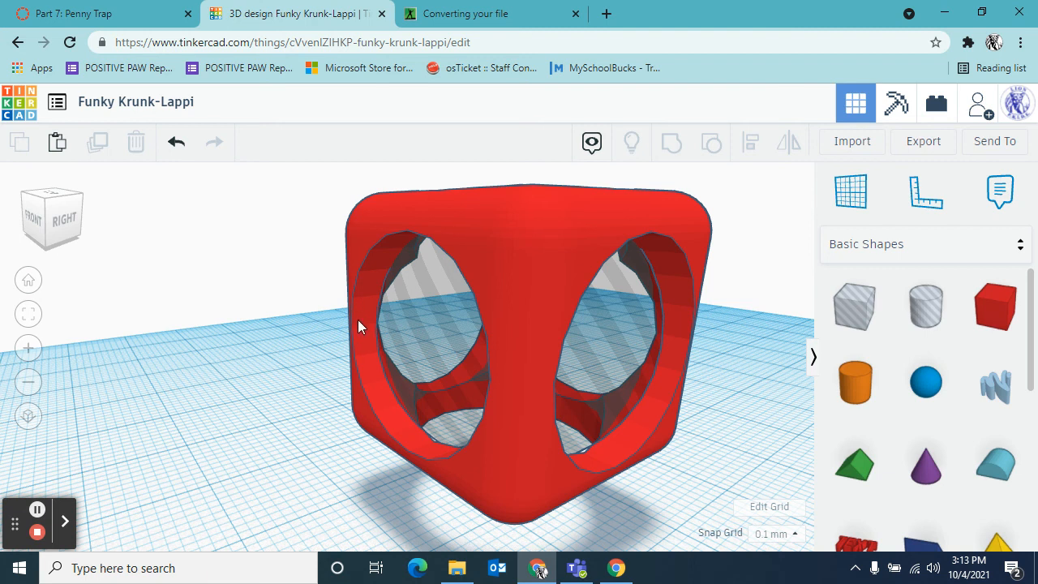
{"action": "scroll", "coordinate": [357, 320], "scroll_direction": "up", "scroll_amount": 5}
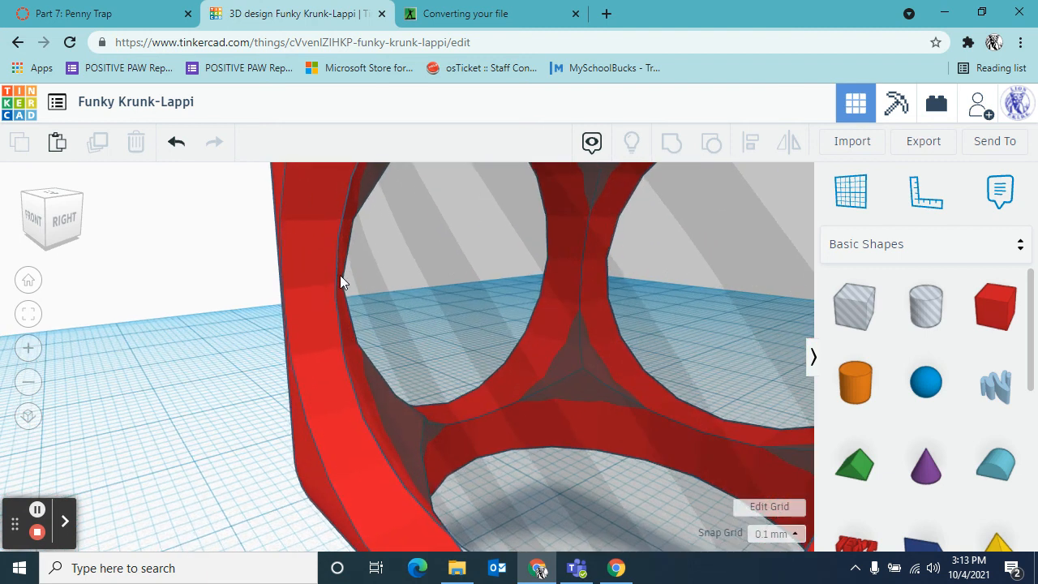
{"action": "right_click_drag", "start_coordinate": [246, 307], "coordinate": [399, 285]}
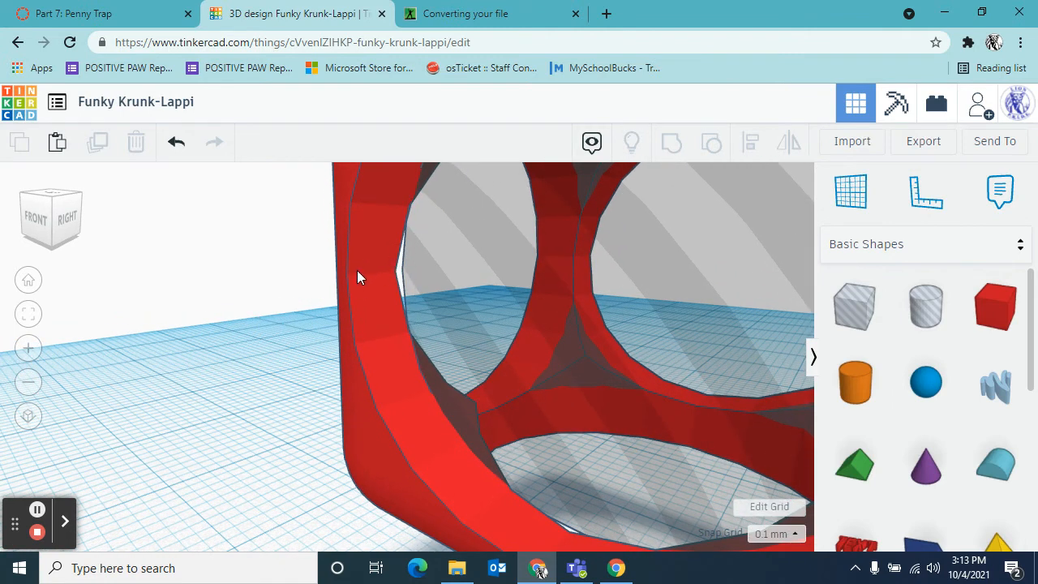
{"action": "scroll", "coordinate": [371, 281], "scroll_direction": "down", "scroll_amount": 10}
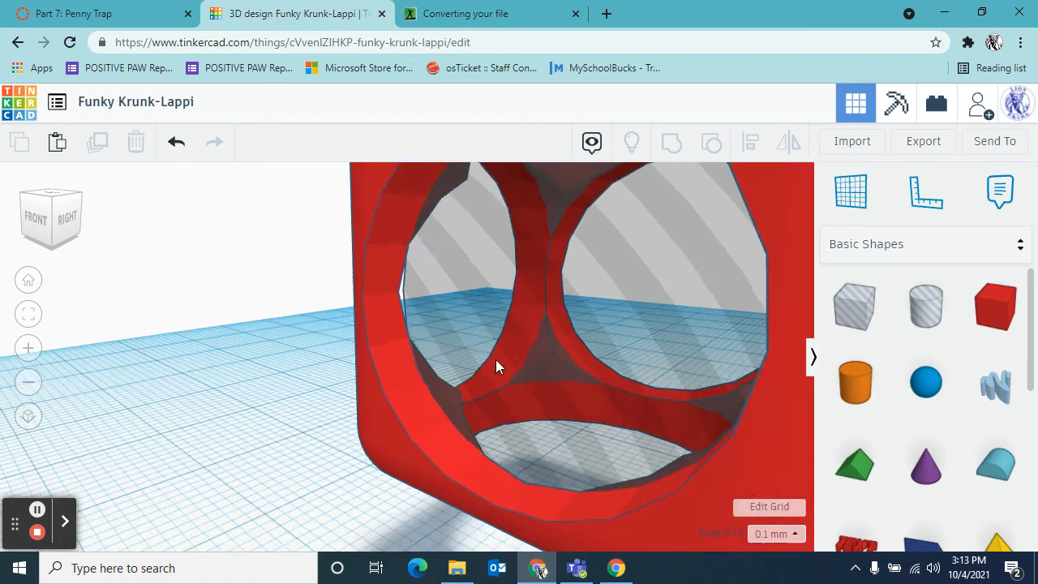
{"action": "right_click_drag", "start_coordinate": [716, 426], "coordinate": [254, 384]}
{"action": "scroll", "coordinate": [581, 410], "scroll_direction": "down", "scroll_amount": 5}
{"action": "scroll", "coordinate": [502, 442], "scroll_direction": "up", "scroll_amount": 5}
{"action": "scroll", "coordinate": [503, 434], "scroll_direction": "up", "scroll_amount": 3}
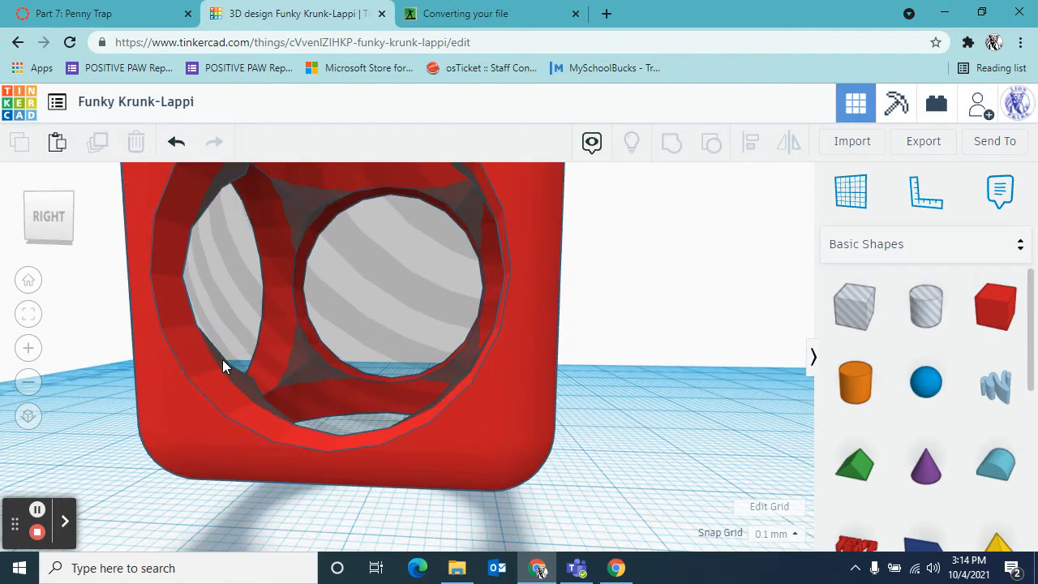
Group the cut-out box with the sphere hole to hollow out the box's interior.
{"action": "scroll", "coordinate": [640, 340], "scroll_direction": "down", "scroll_amount": 5}
{"action": "right_click_drag", "start_coordinate": [625, 333], "coordinate": [516, 308]}
{"action": "left_click_drag", "start_coordinate": [263, 231], "coordinate": [549, 459]}
{"action": "left_click", "coordinate": [672, 143]}
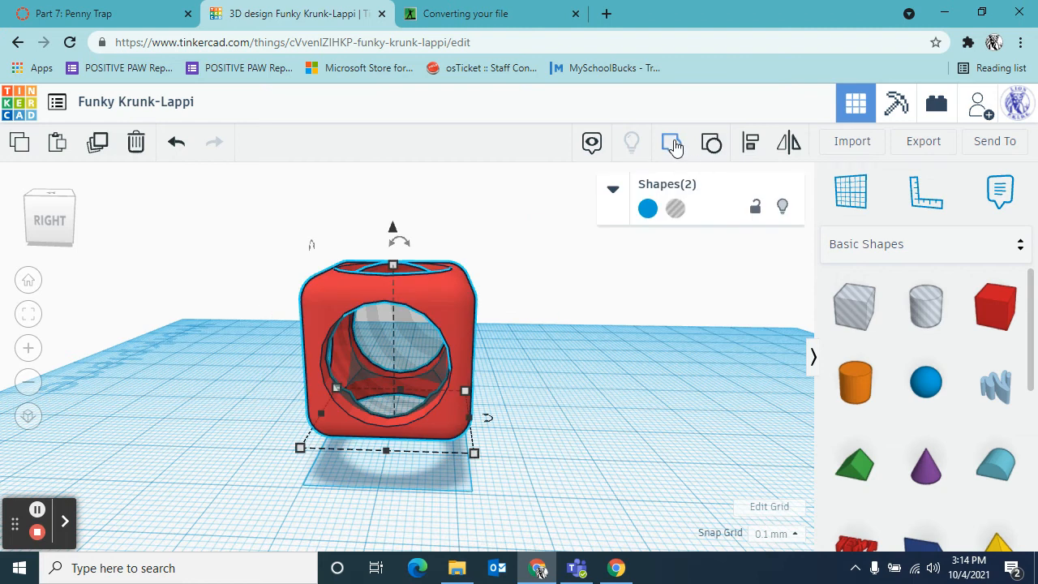
Drop the hollowed-out box down onto the workplane.
{"action": "left_click", "coordinate": [576, 376]}
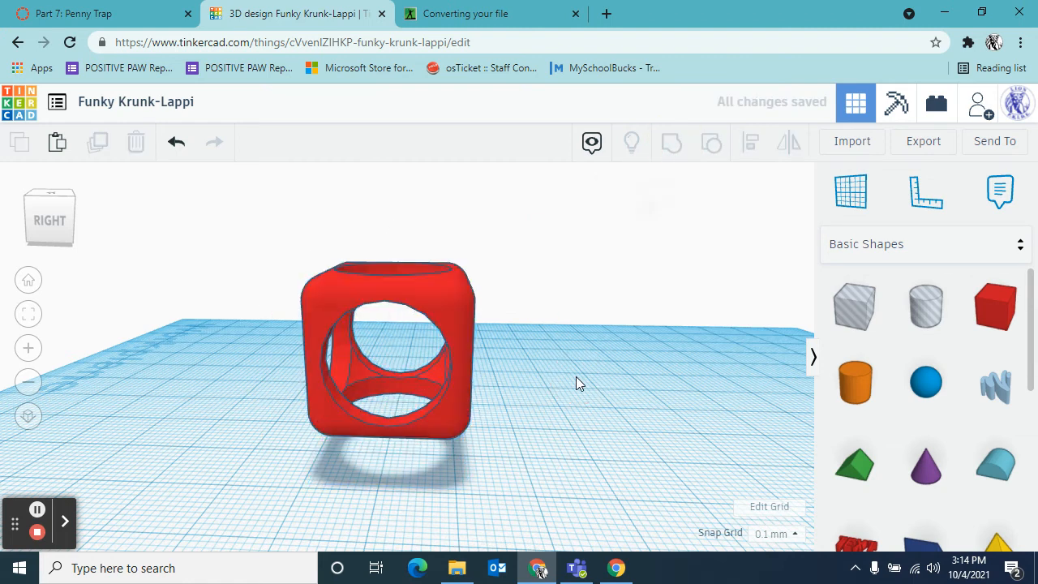
{"action": "right_click_drag", "start_coordinate": [530, 419], "coordinate": [700, 438]}
{"action": "scroll", "coordinate": [586, 442], "scroll_direction": "down", "scroll_amount": 3}
{"action": "right_click_drag", "start_coordinate": [587, 436], "coordinate": [521, 363]}
{"action": "left_click", "coordinate": [486, 344]}
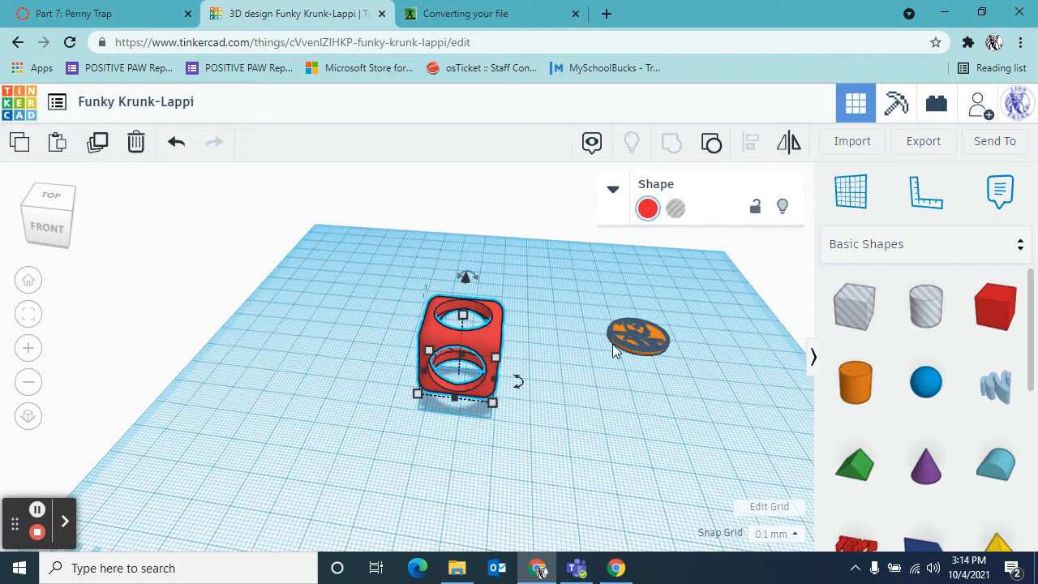
{"action": "key", "text": "d"}
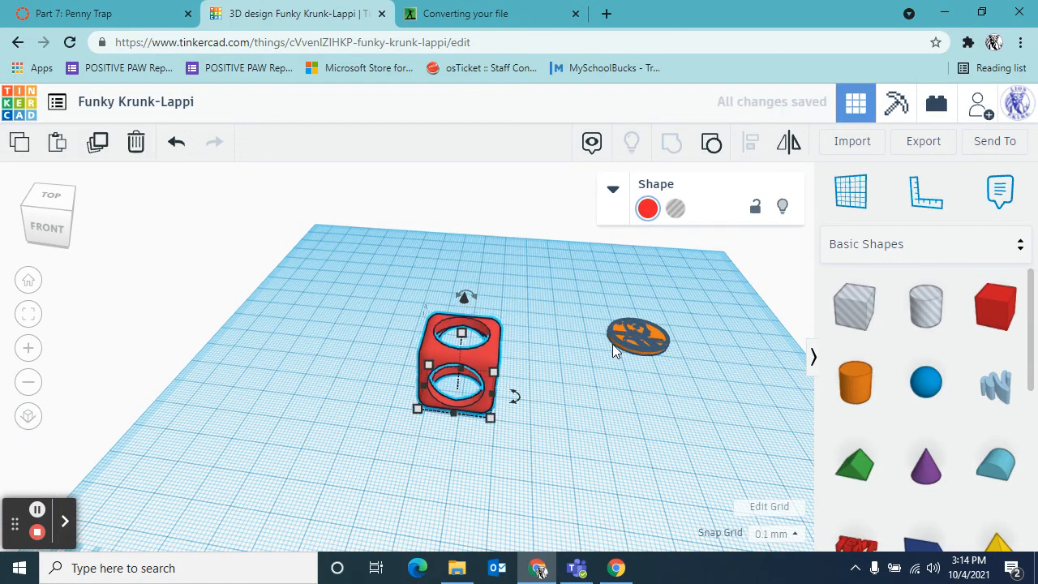
{"action": "left_click", "coordinate": [605, 464]}
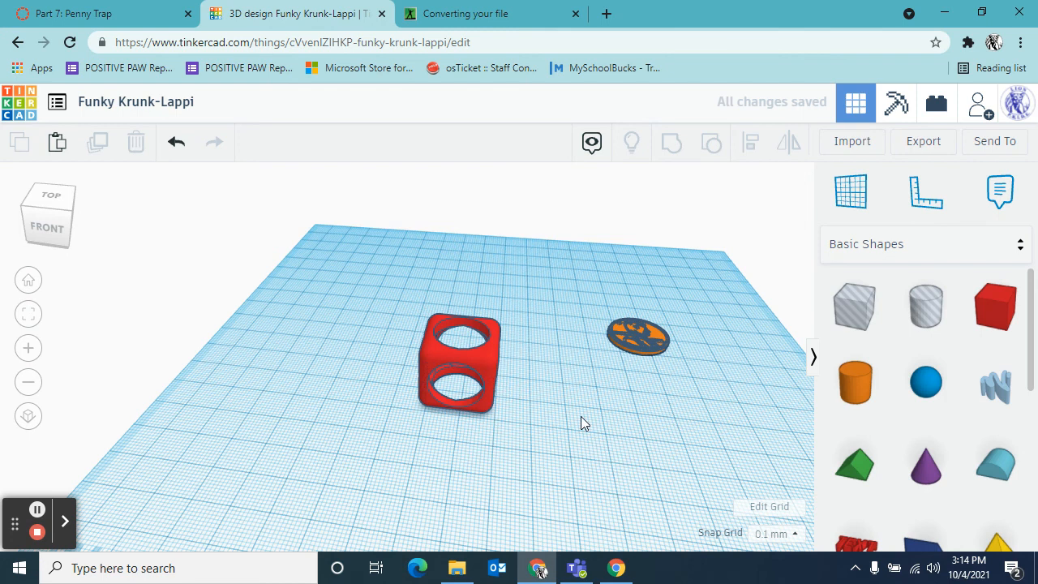
Raise the penny about 6.8 mm above the workplane and move it inside the hollow box.
{"action": "left_click", "coordinate": [655, 341]}
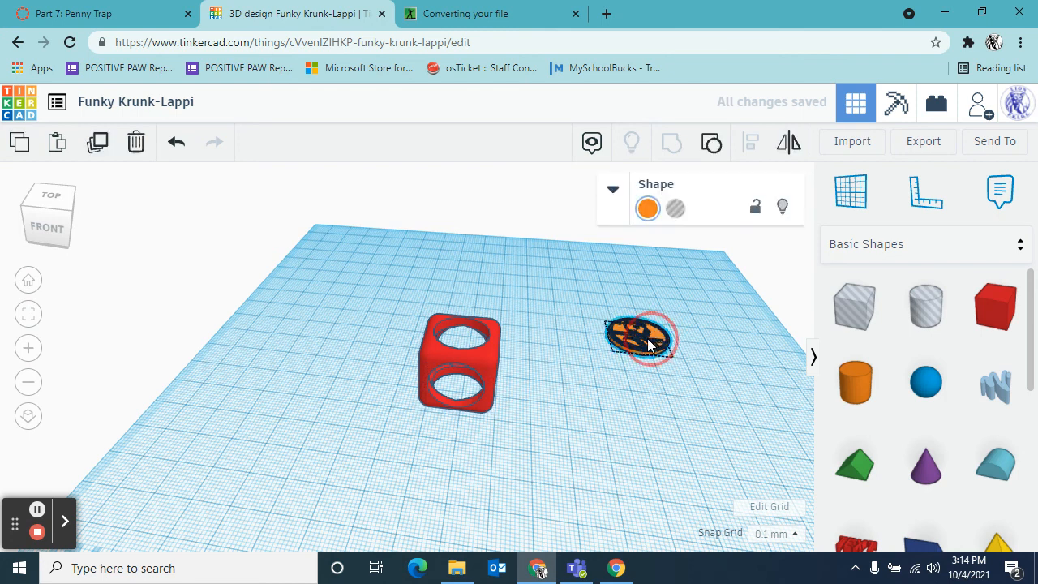
{"action": "left_click_drag", "start_coordinate": [656, 341], "coordinate": [535, 334]}
{"action": "scroll", "coordinate": [477, 463], "scroll_direction": "up", "scroll_amount": 3}
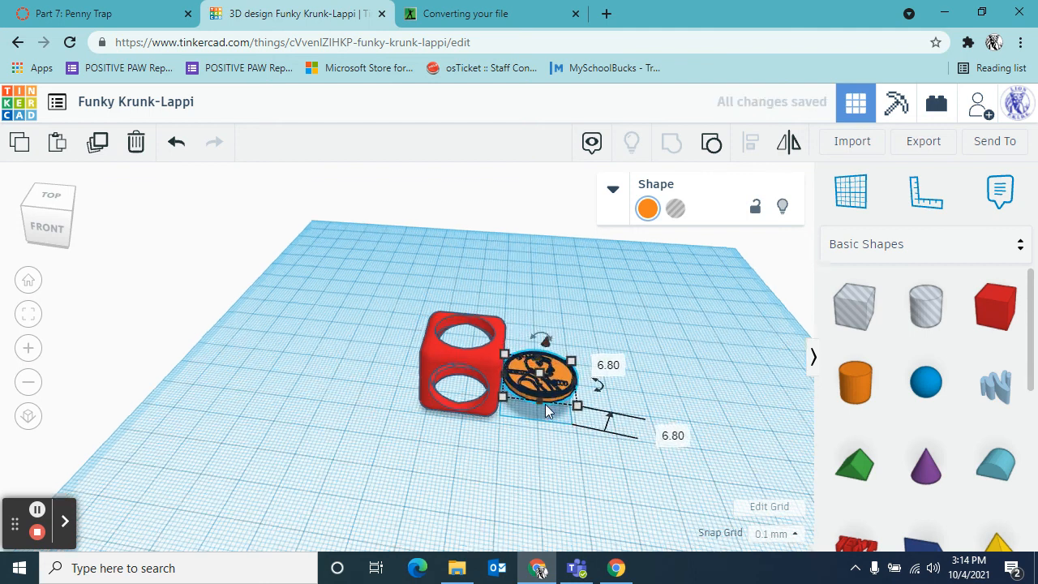
{"action": "scroll", "coordinate": [567, 476], "scroll_direction": "up", "scroll_amount": 2}
{"action": "scroll", "coordinate": [505, 425], "scroll_direction": "up", "scroll_amount": 2}
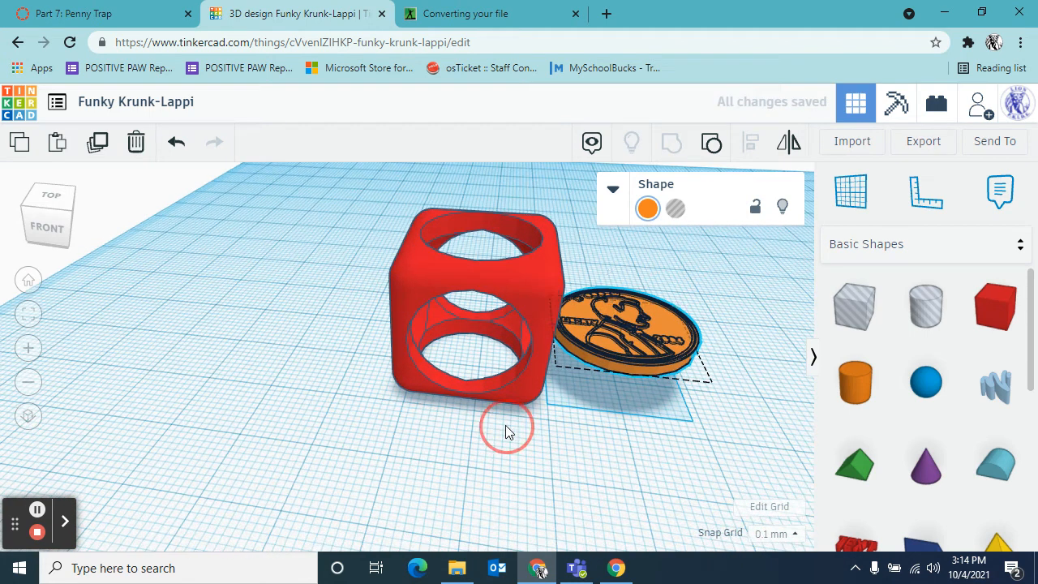
{"action": "left_click_drag", "start_coordinate": [647, 336], "coordinate": [516, 340]}
{"action": "left_click", "coordinate": [676, 348]}
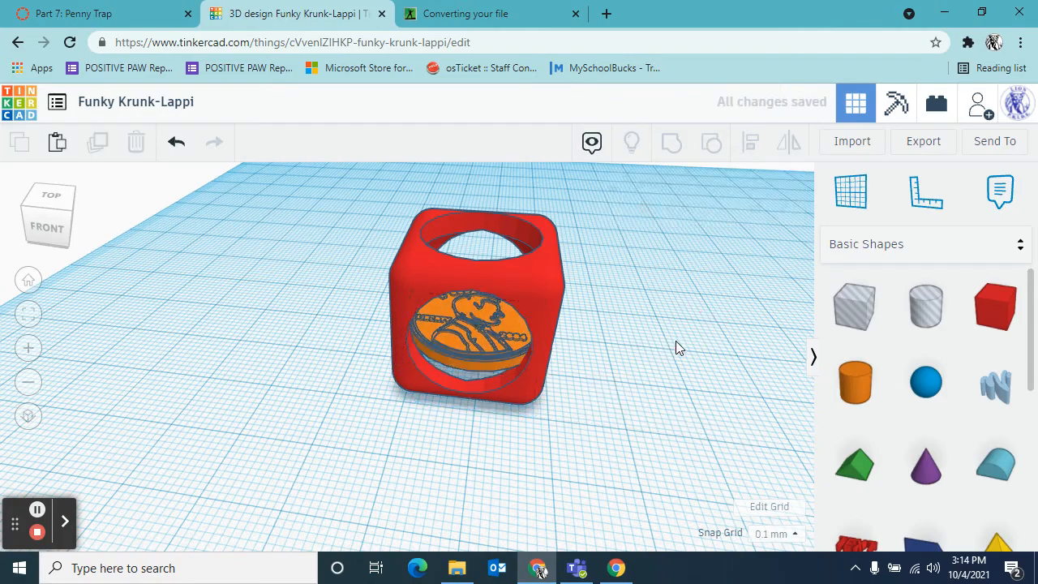
Nudge the penny in small steps toward the back of the box to center it inside the hollow.
{"action": "right_click_drag", "start_coordinate": [676, 347], "coordinate": [499, 335]}
{"action": "scroll", "coordinate": [430, 392], "scroll_direction": "up", "scroll_amount": 5}
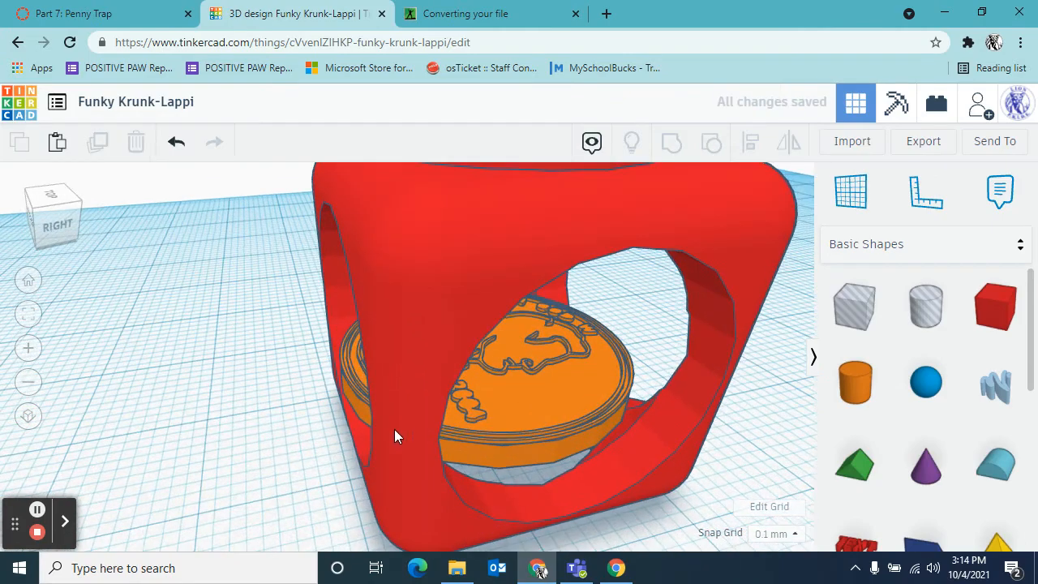
{"action": "right_click_drag", "start_coordinate": [325, 439], "coordinate": [514, 440]}
{"action": "scroll", "coordinate": [575, 352], "scroll_direction": "down", "scroll_amount": 2}
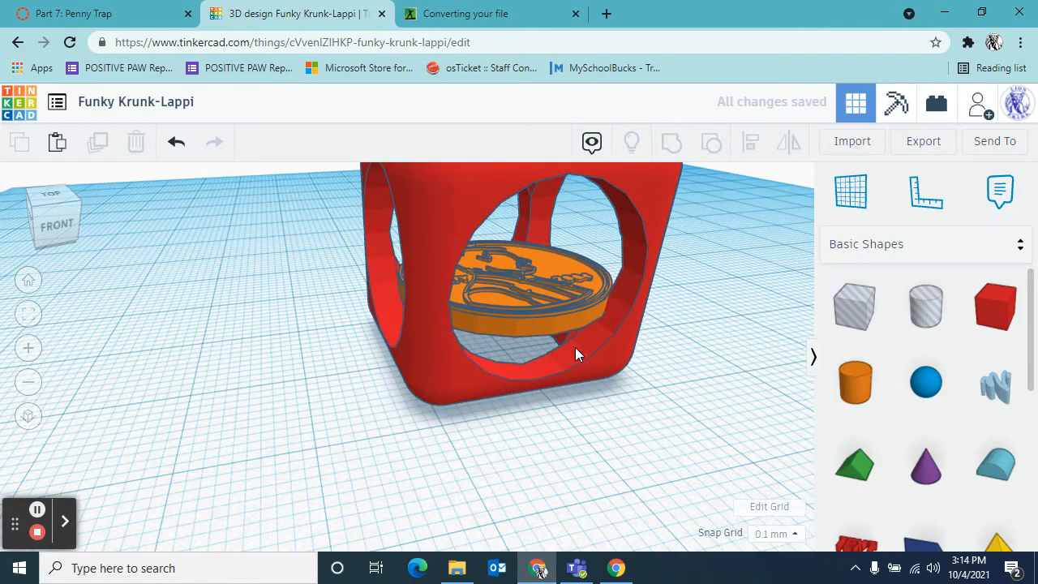
{"action": "left_click", "coordinate": [538, 317]}
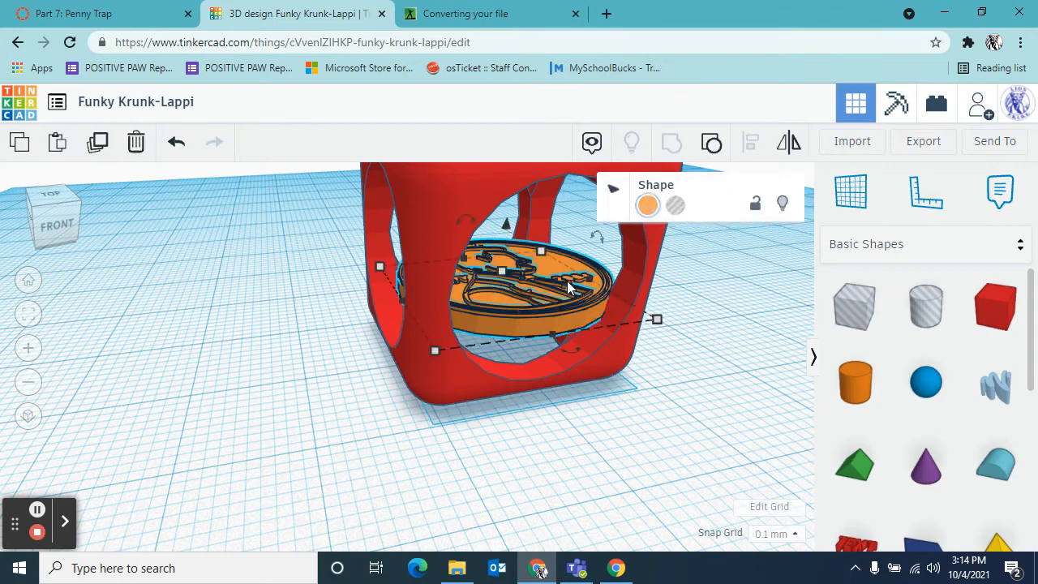
{"action": "key", "text": "Up"}
{"action": "key", "text": "Up"}
{"action": "key", "text": "Up"}
{"action": "key", "text": "Up"}
{"action": "key", "text": "Up"}
{"action": "key", "text": "Up"}
{"action": "key", "text": "Up"}
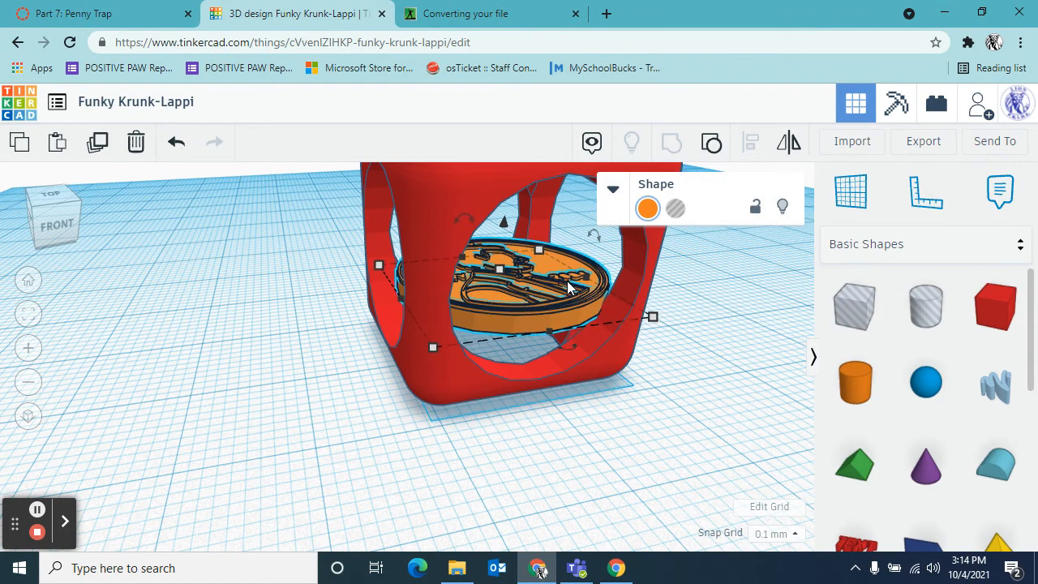
{"action": "left_click", "coordinate": [290, 424]}
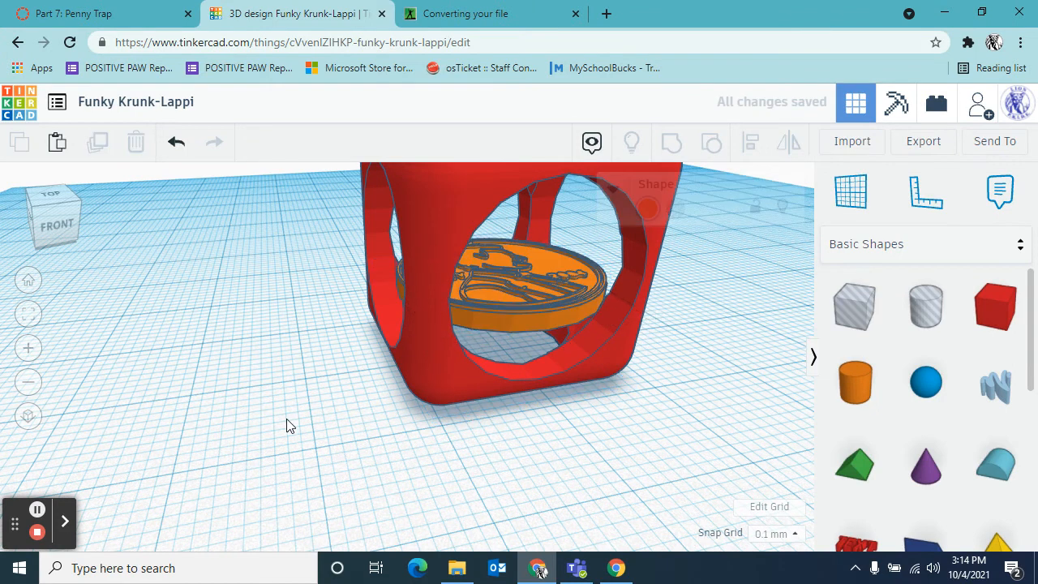
Check the penny's fit inside the box from several sides, and move it out to stand beside the box.
{"action": "right_click_drag", "start_coordinate": [289, 425], "coordinate": [832, 343]}
{"action": "right_click_drag", "start_coordinate": [751, 301], "coordinate": [456, 417]}
{"action": "scroll", "coordinate": [449, 414], "scroll_direction": "down", "scroll_amount": 5}
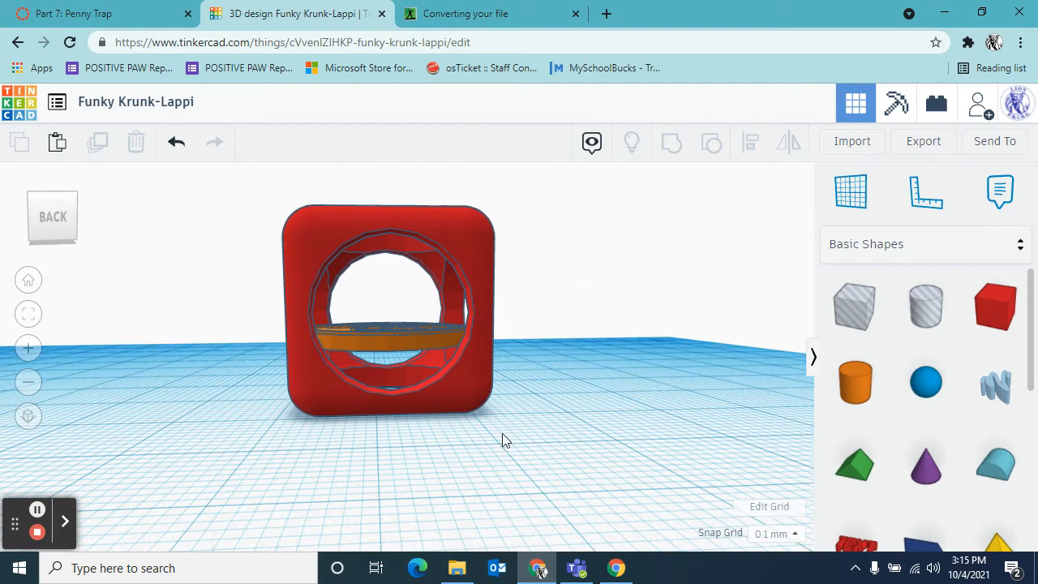
{"action": "scroll", "coordinate": [504, 426], "scroll_direction": "down", "scroll_amount": 2}
{"action": "right_click_drag", "start_coordinate": [523, 396], "coordinate": [503, 430]}
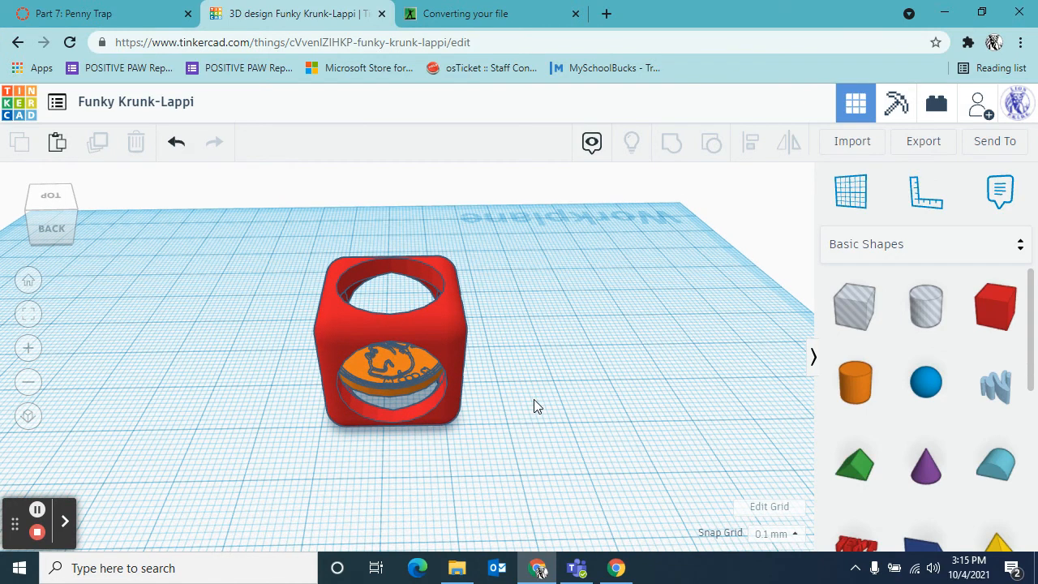
{"action": "right_click_drag", "start_coordinate": [573, 447], "coordinate": [318, 315]}
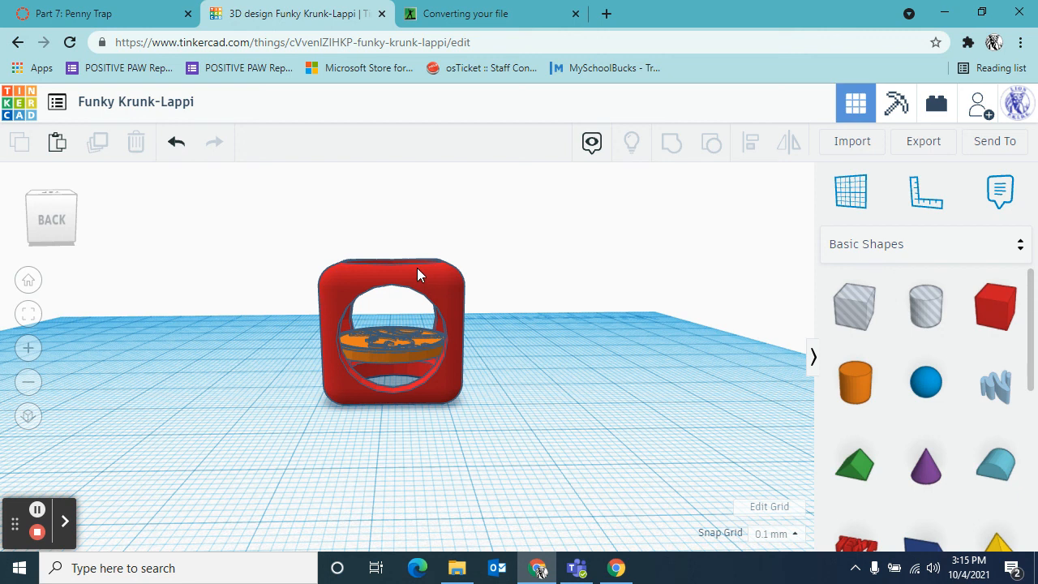
{"action": "left_click_drag", "start_coordinate": [411, 355], "coordinate": [669, 379]}
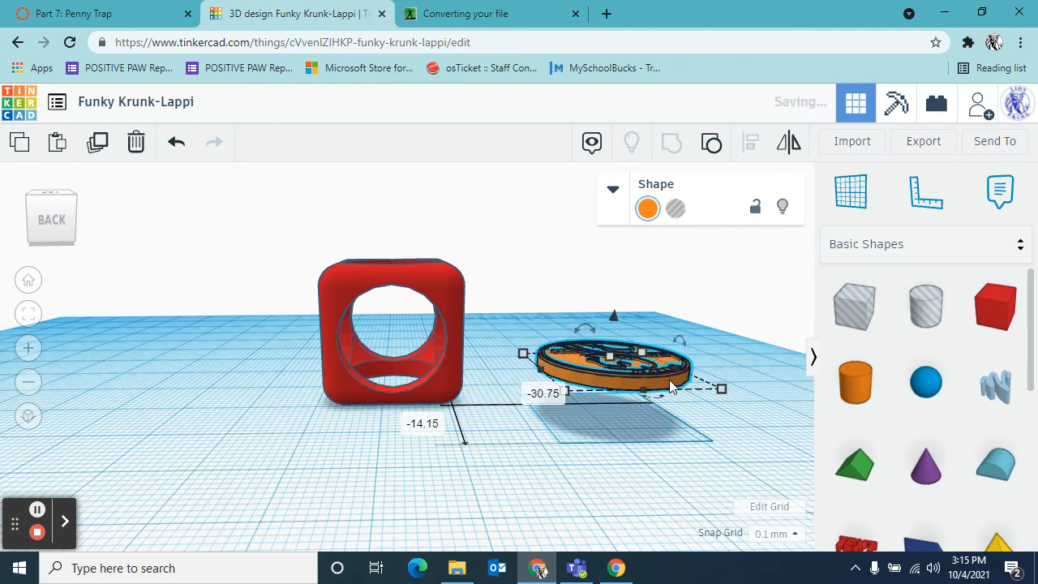
{"action": "left_click", "coordinate": [663, 458]}
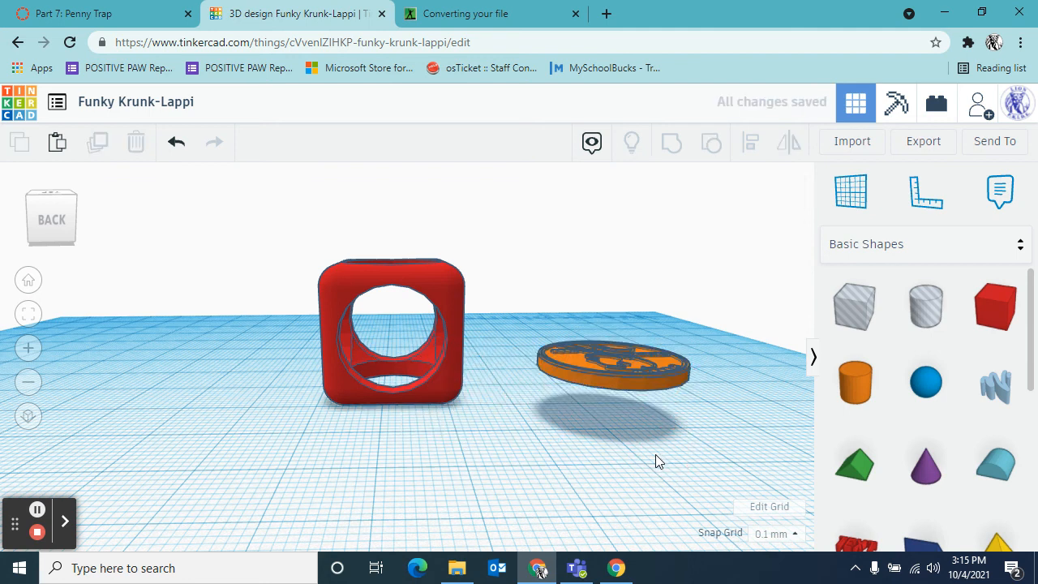
Delete the penny so that the design contains only the box, trying out undo and redo on the deletion.
{"action": "left_click", "coordinate": [627, 381]}
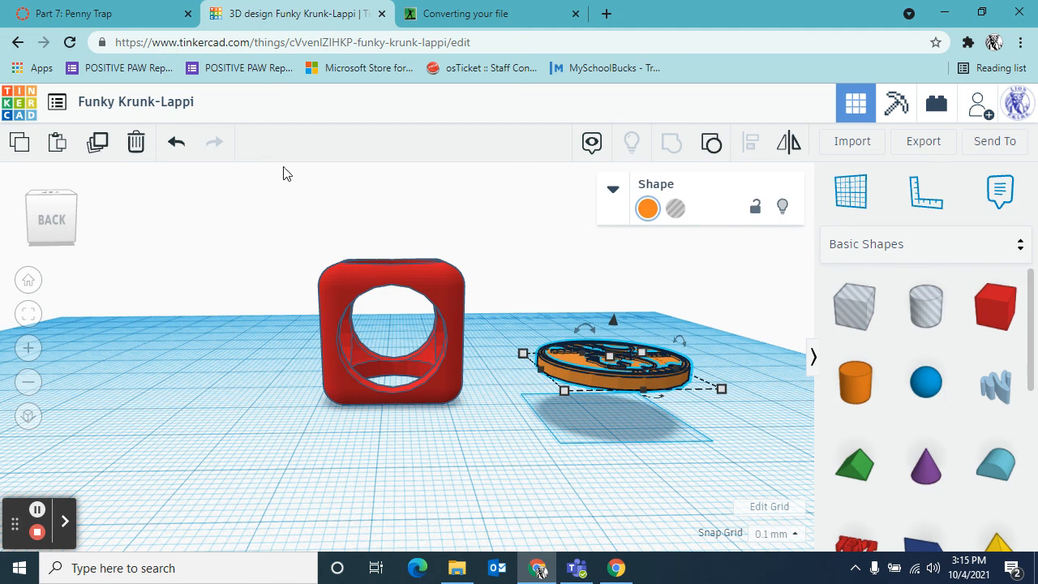
{"action": "left_click", "coordinate": [135, 142]}
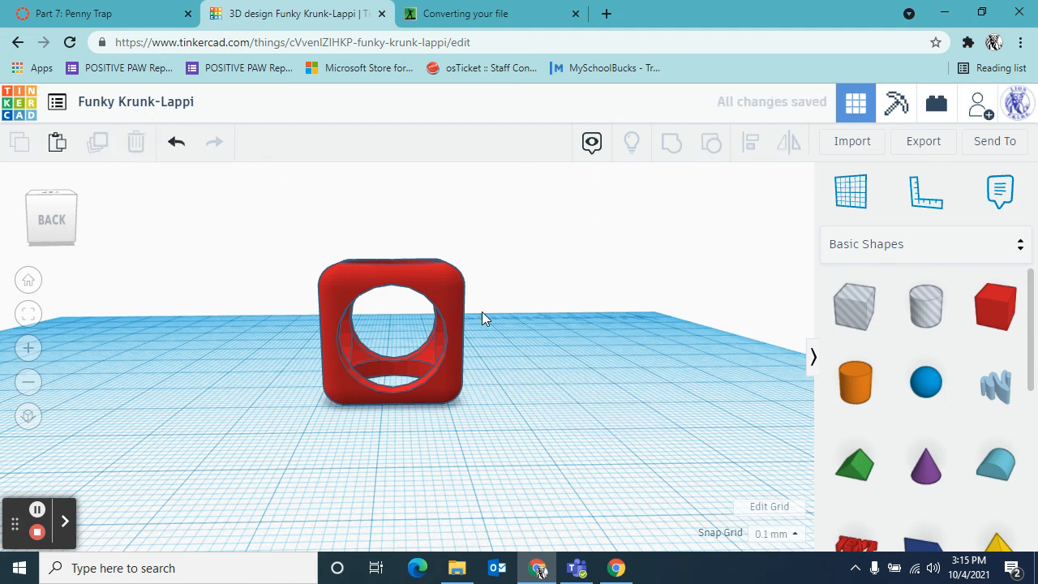
{"action": "right_click_drag", "start_coordinate": [541, 317], "coordinate": [514, 357]}
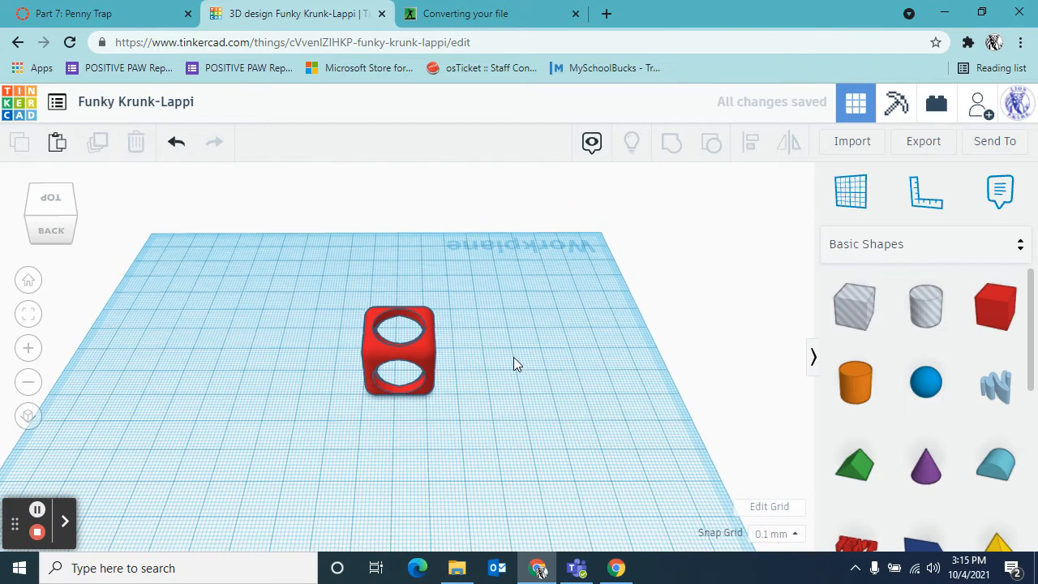
{"action": "left_click", "coordinate": [178, 142]}
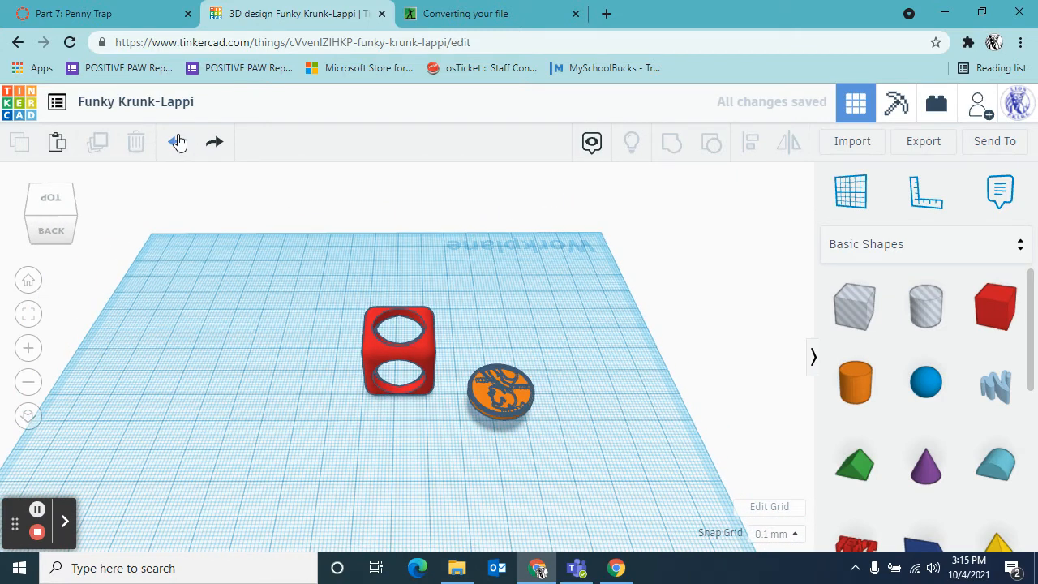
{"action": "left_click", "coordinate": [213, 142]}
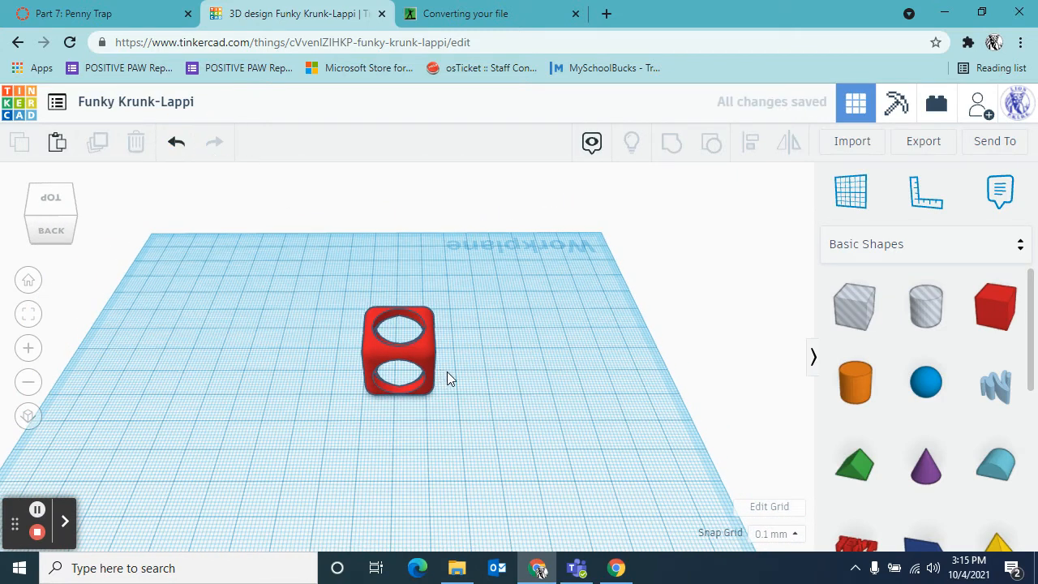
Export everything in the design as an STL file, and undo the penny's deletion.
{"action": "left_click", "coordinate": [916, 138]}
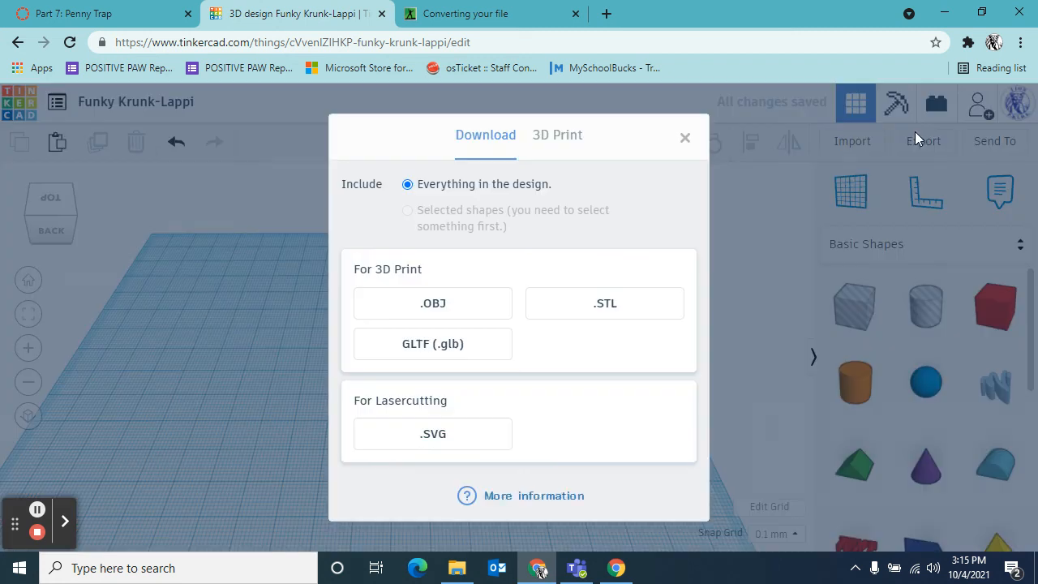
{"action": "left_click", "coordinate": [590, 316]}
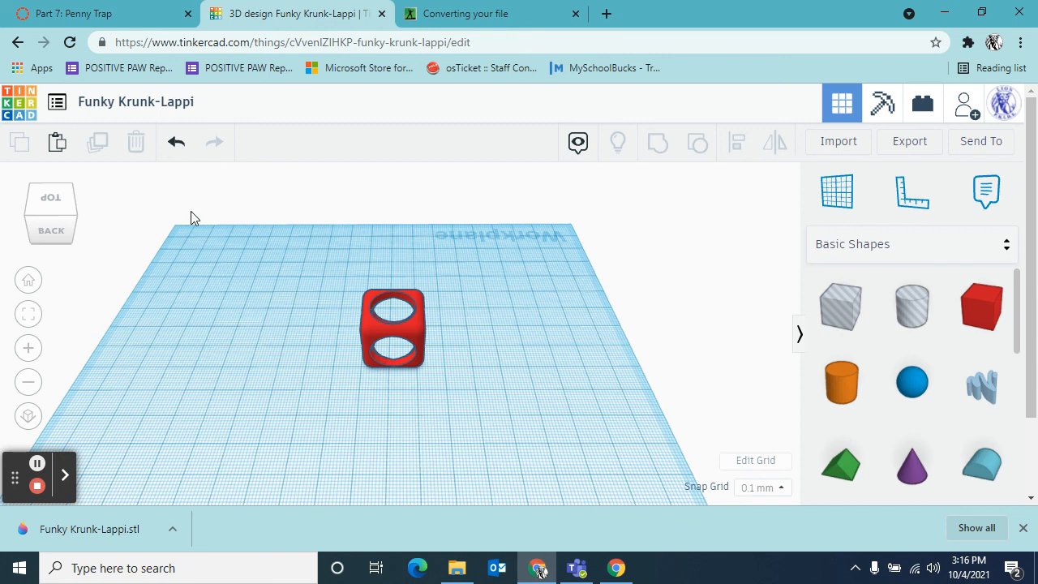
{"action": "left_click", "coordinate": [177, 142]}
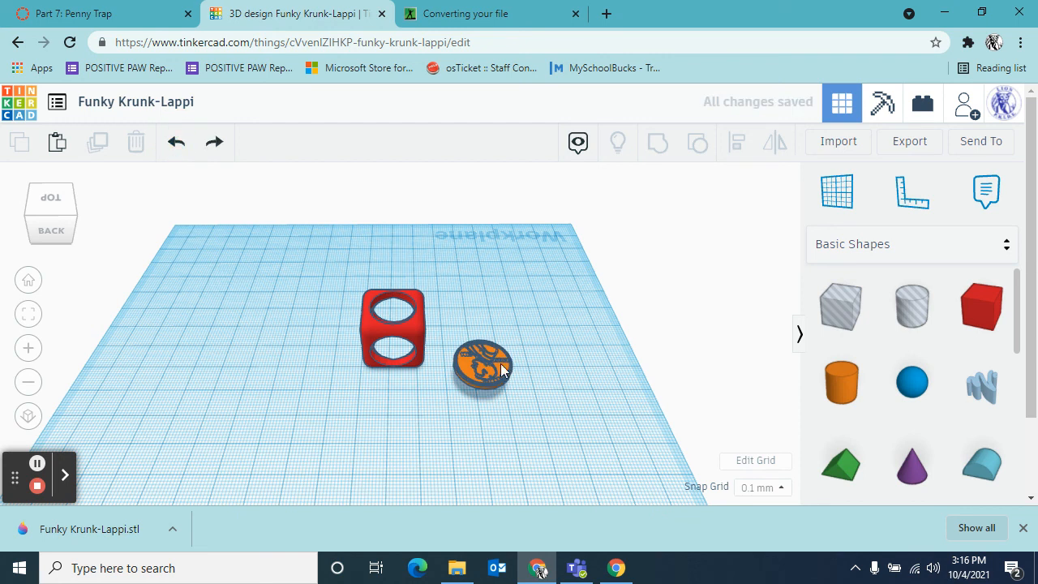
Switch to the Part 7: Penny Trap assignment page in Canvas, enter Student View and start the assignment.
{"action": "left_click", "coordinate": [122, 18]}
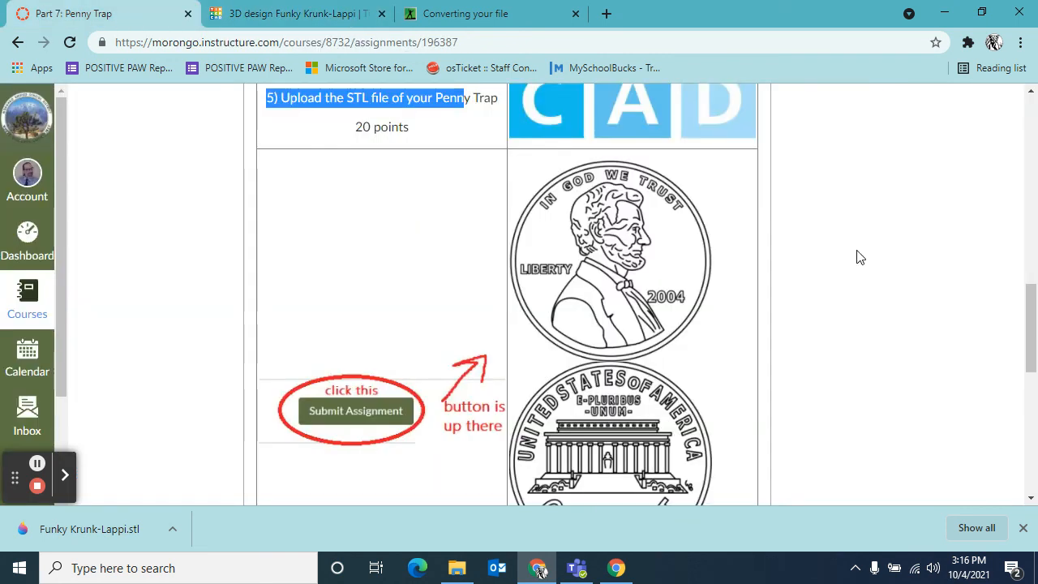
{"action": "scroll", "coordinate": [858, 256], "scroll_direction": "up", "scroll_amount": 5}
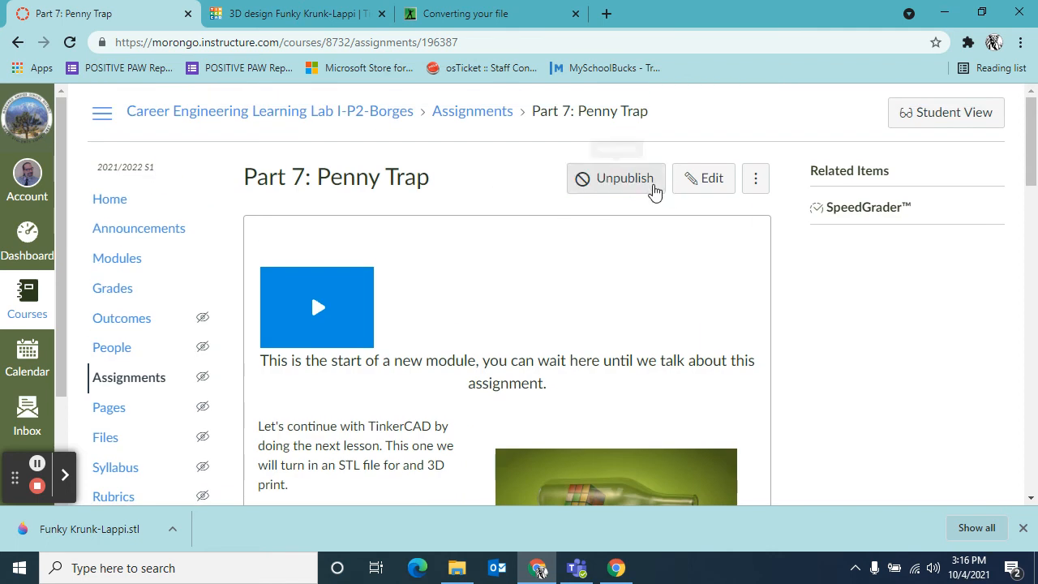
{"action": "left_click", "coordinate": [947, 115]}
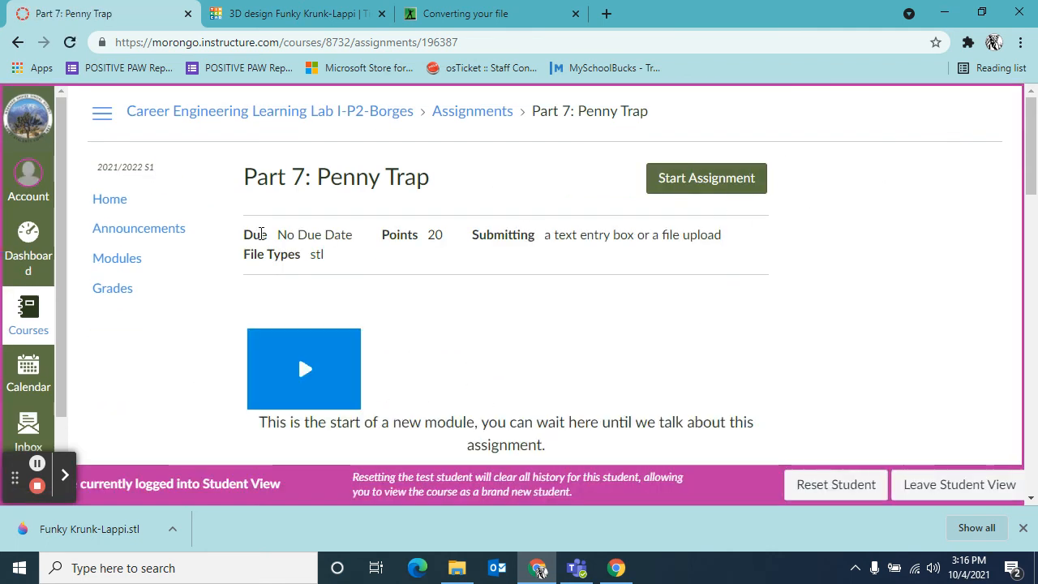
{"action": "left_click", "coordinate": [697, 180]}
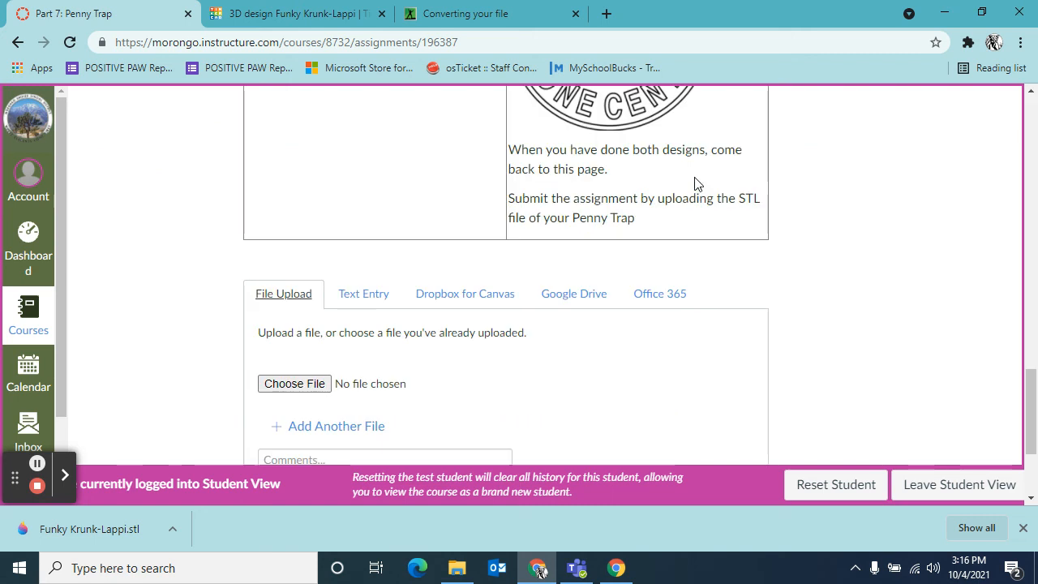
Upload Funky Krunk-Lappi.stl from the Downloads folder and submit the assignment.
{"action": "scroll", "coordinate": [649, 219], "scroll_direction": "down", "scroll_amount": 1}
{"action": "left_click", "coordinate": [282, 302]}
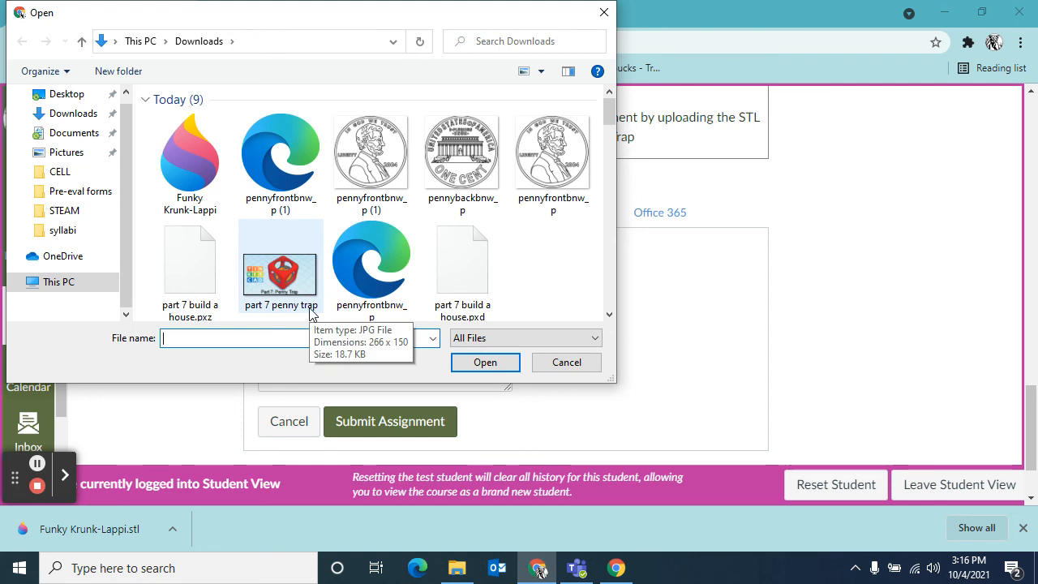
{"action": "left_click", "coordinate": [199, 169]}
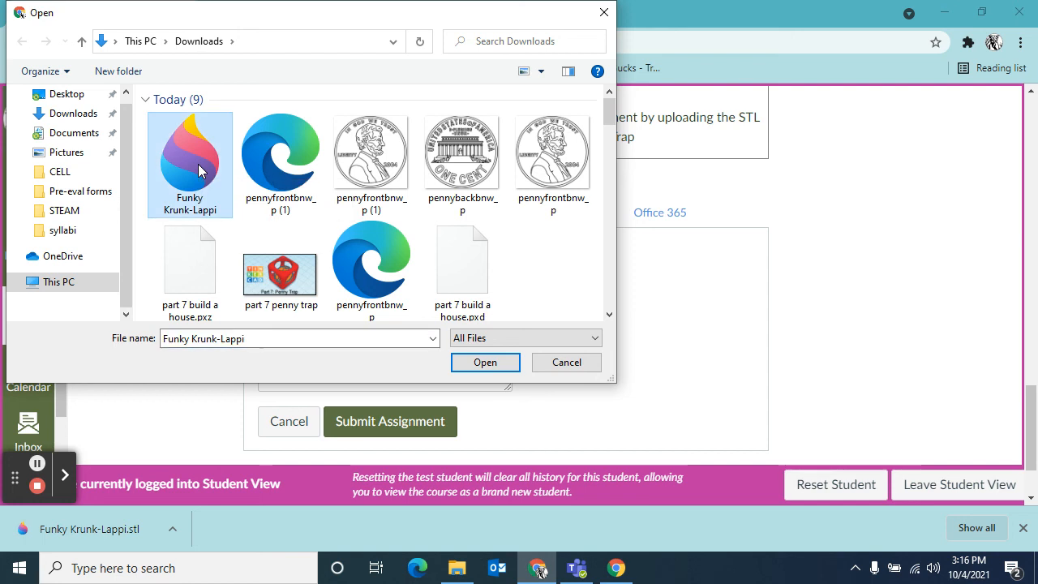
{"action": "left_click", "coordinate": [485, 363]}
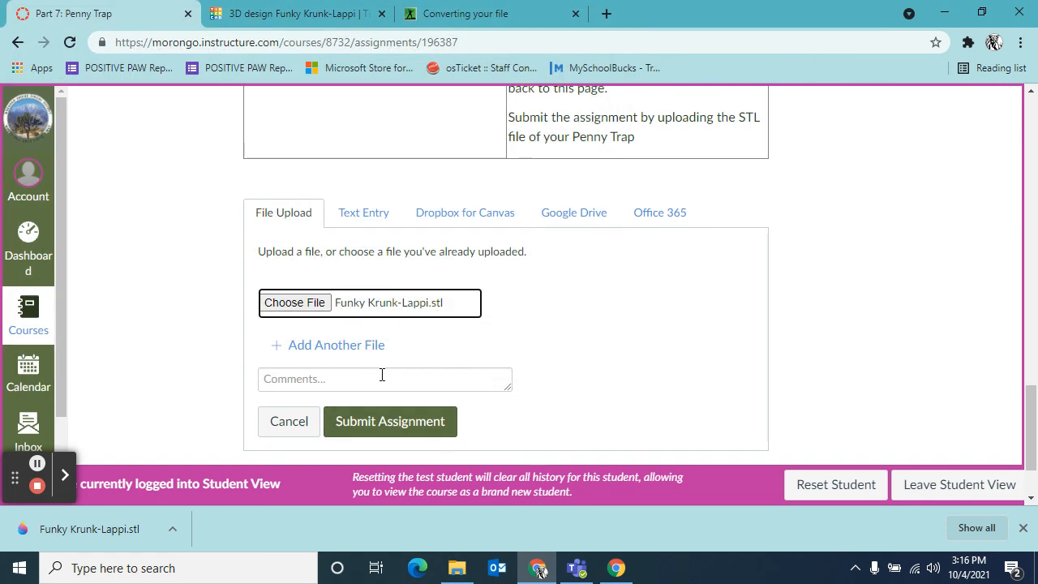
{"action": "left_click", "coordinate": [383, 425]}
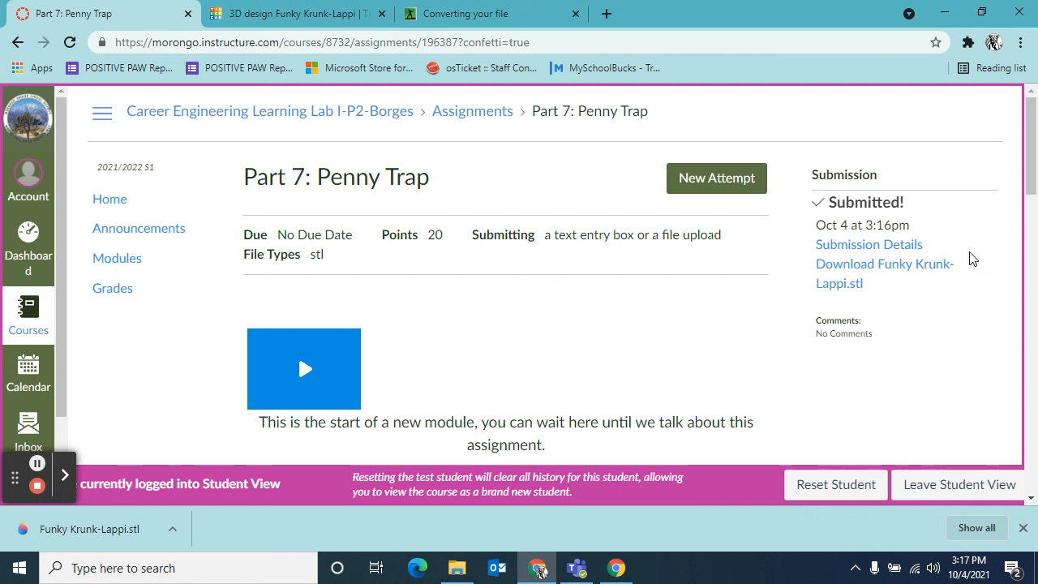
Return to the Tinkercad design, examine the finished box and the penny up close, and dismiss the download bar.
{"action": "left_click", "coordinate": [325, 8]}
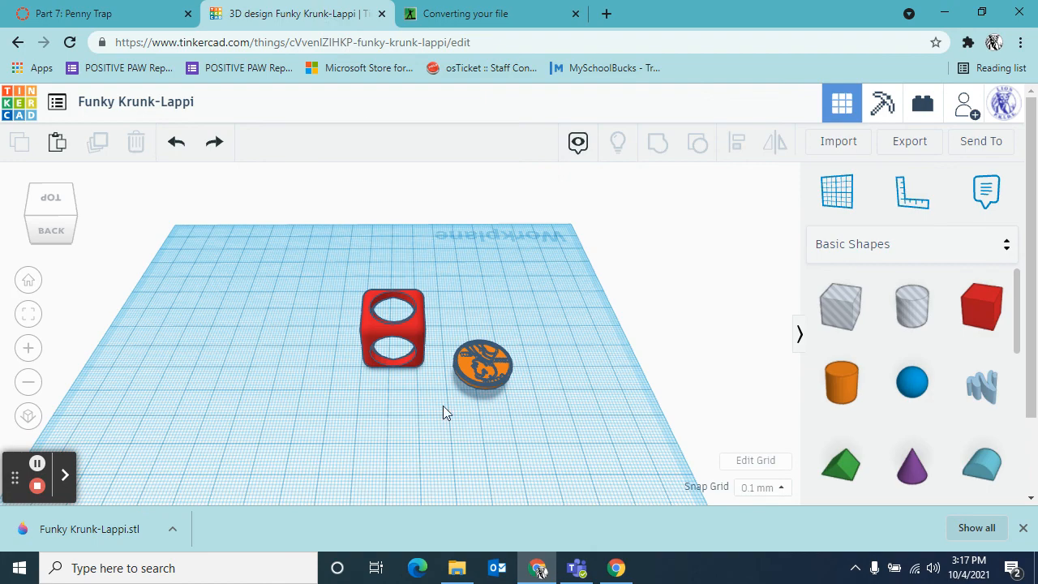
{"action": "scroll", "coordinate": [394, 410], "scroll_direction": "up", "scroll_amount": 6}
{"action": "right_click_drag", "start_coordinate": [391, 447], "coordinate": [511, 434]}
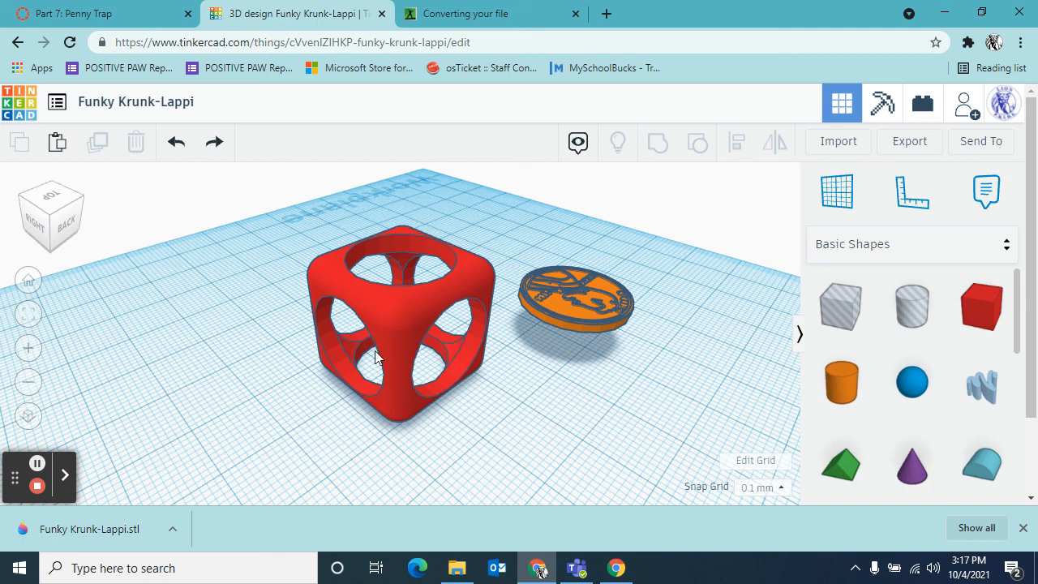
{"action": "right_click_drag", "start_coordinate": [476, 412], "coordinate": [521, 450]}
{"action": "scroll", "coordinate": [457, 372], "scroll_direction": "up", "scroll_amount": 3}
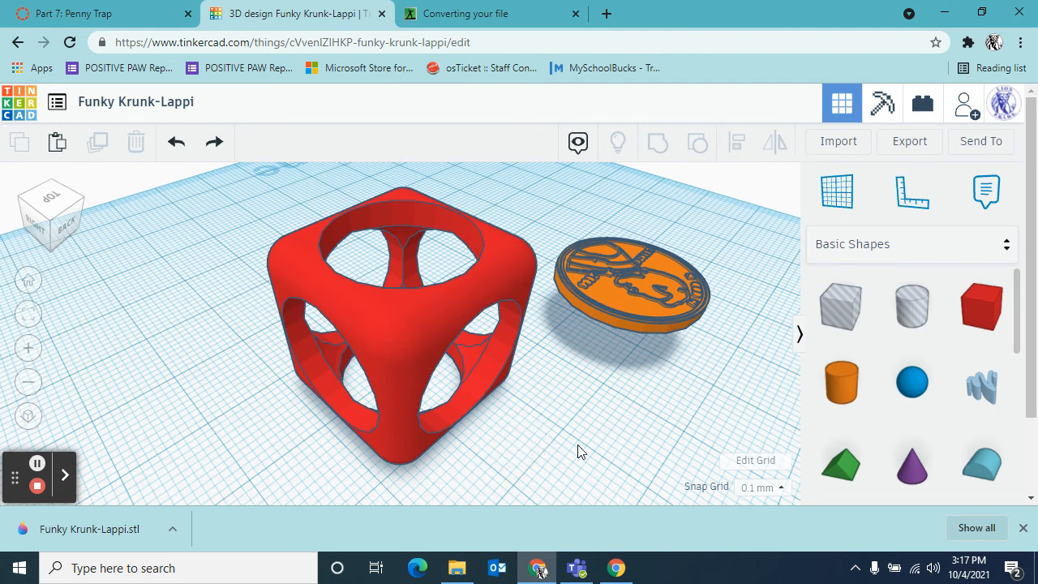
{"action": "left_click", "coordinate": [1023, 528]}
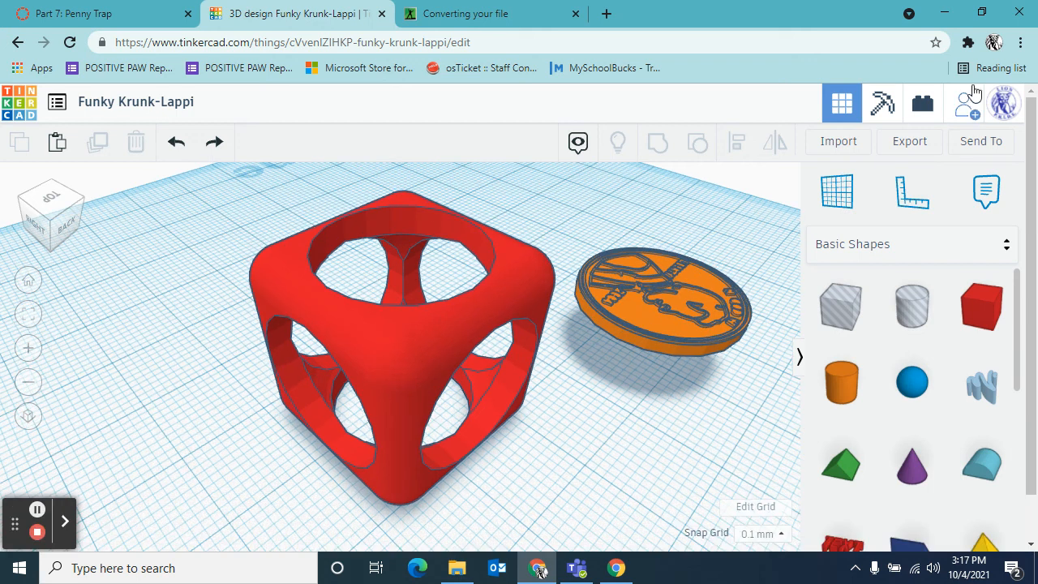